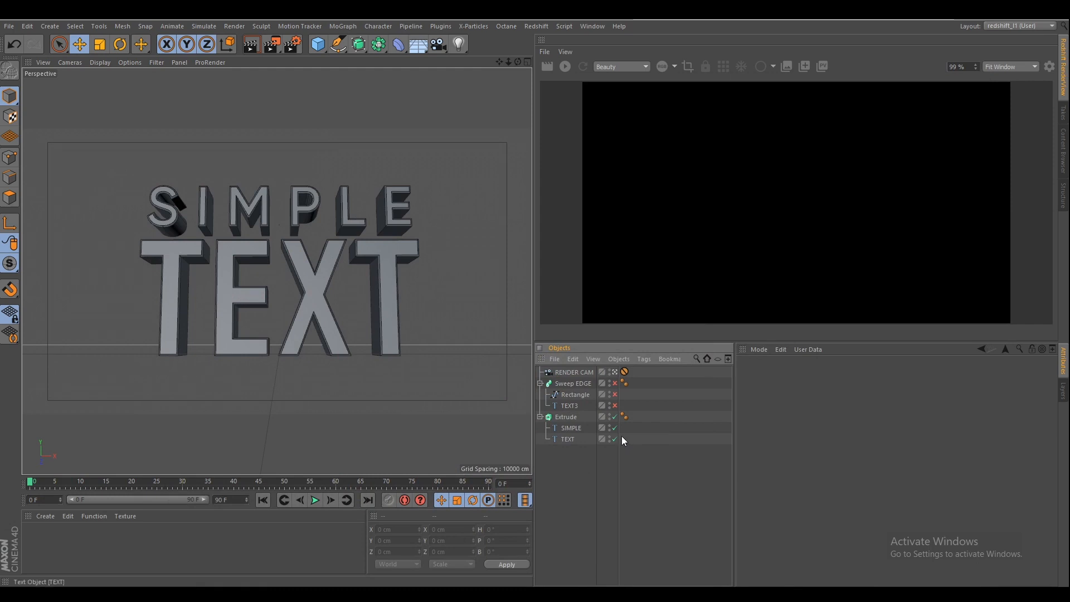
Disable the Extrude briefly to examine the SIMPLE and TEXT splines and their properties, and re-enable it
click(615, 417)
click(576, 430)
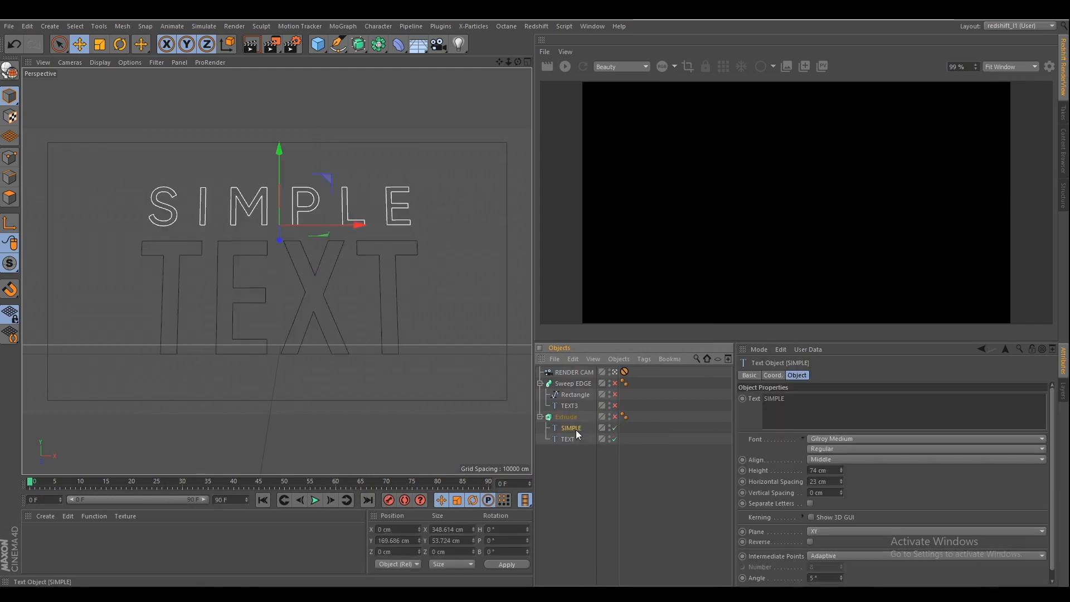
click(571, 437)
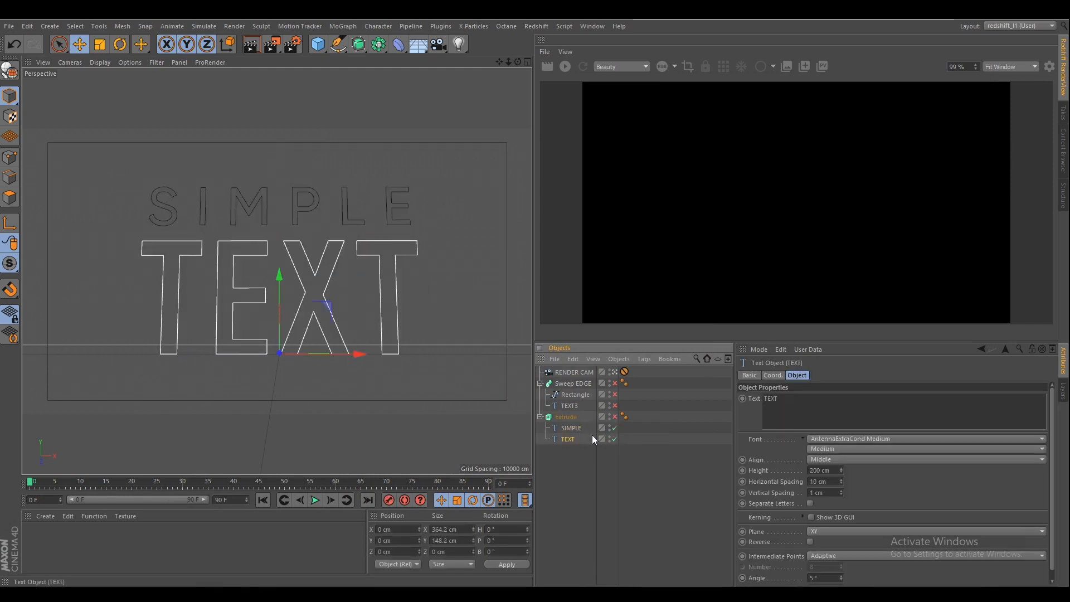
click(568, 417)
click(615, 417)
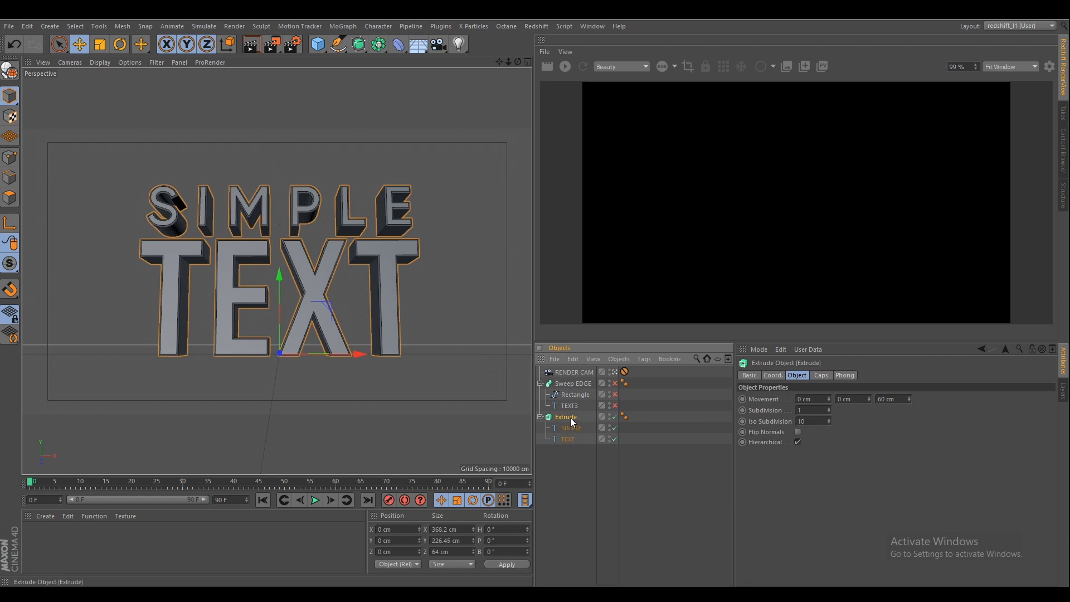
View the scene through the default camera, orbit close to the letters' edges and show the Extrude's caps settings
click(66, 63)
mouse_move(78, 89)
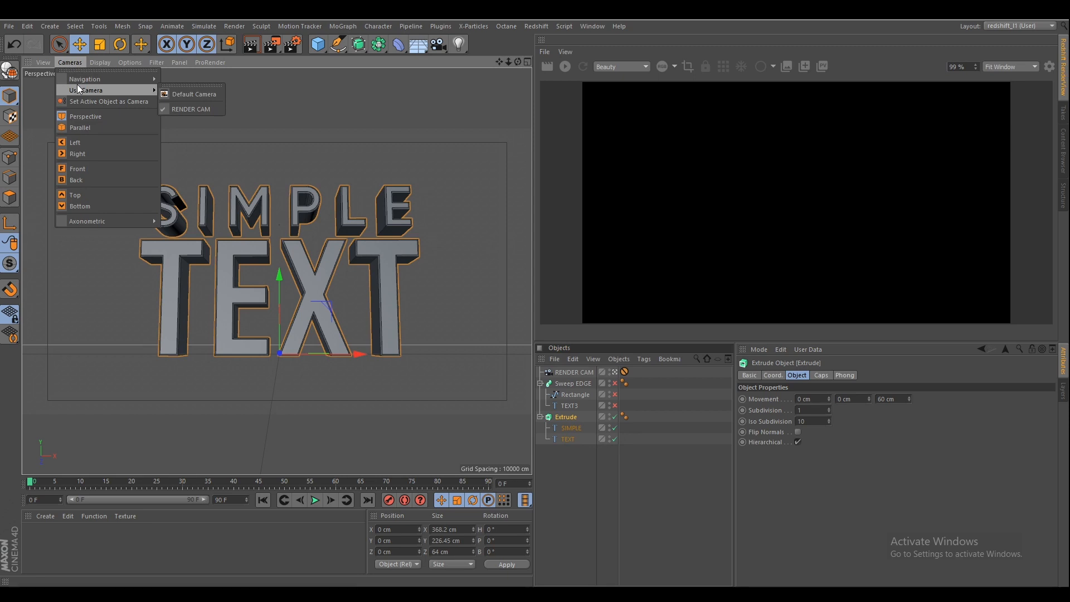
click(188, 98)
alt+drag(365, 262, 352, 335)
click(821, 376)
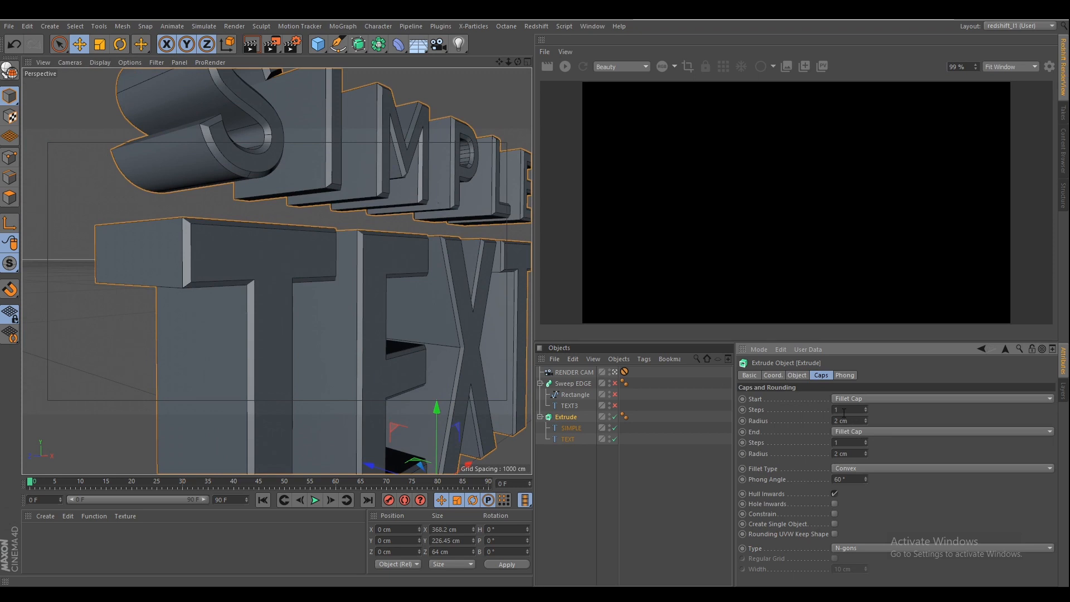
Examine the extruded text and the camera's placement from several angles, and return the viewport to RENDER CAM
scroll(405, 300, down, 5)
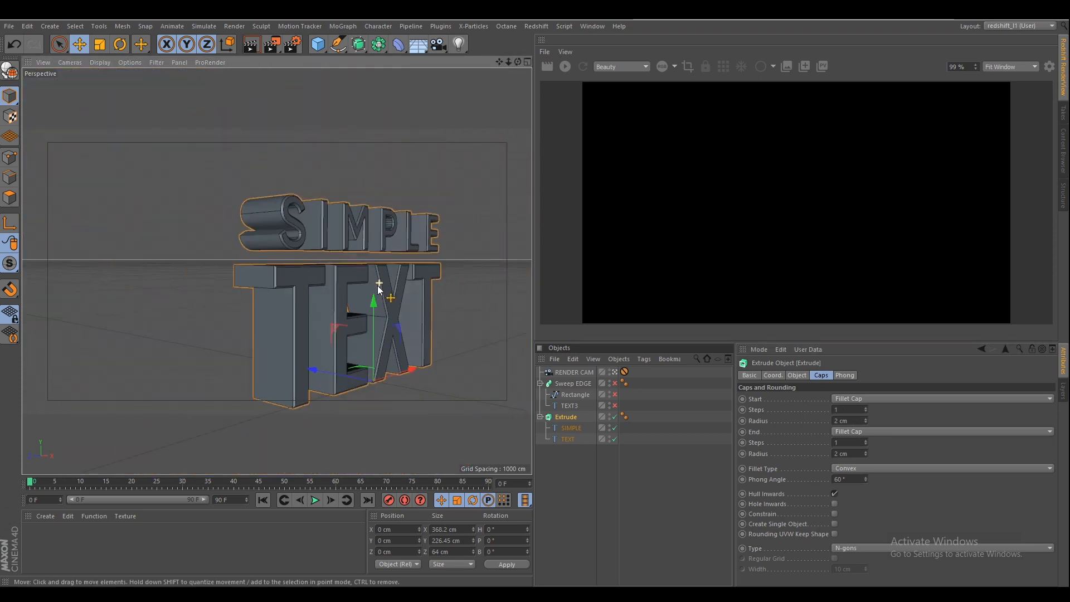
alt+drag(377, 286, 316, 249)
scroll(351, 271, down, 8)
alt+drag(386, 281, 377, 315)
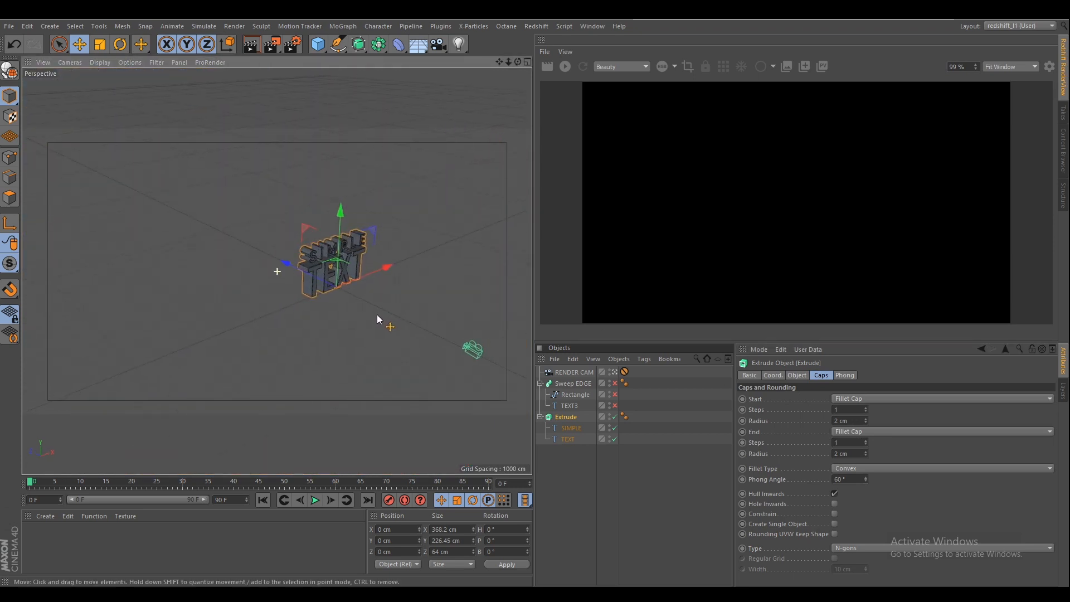
alt+middle_drag(377, 314, 313, 297)
alt+drag(323, 302, 323, 372)
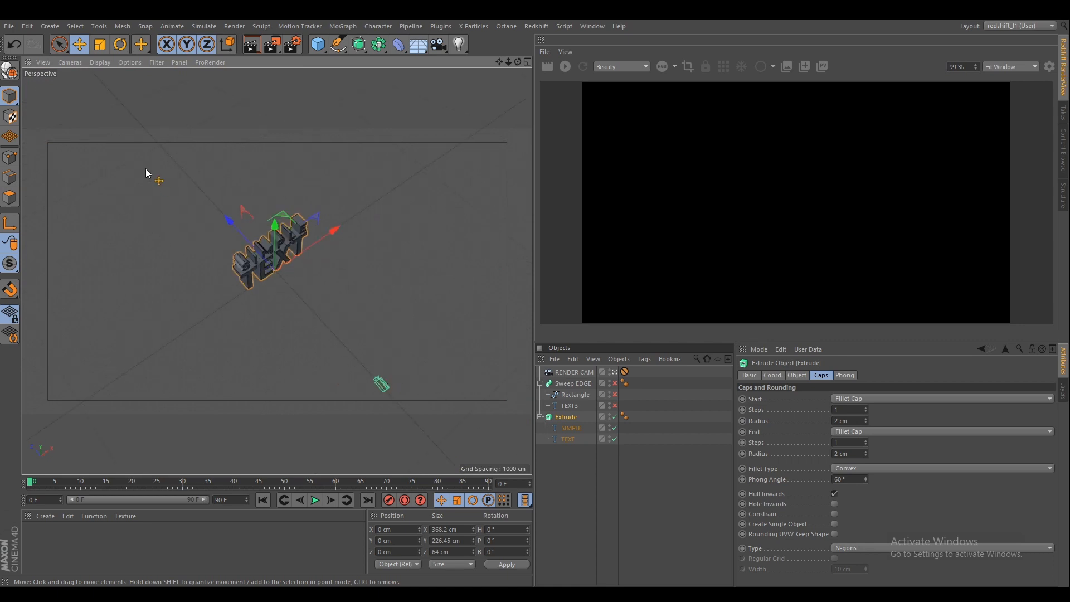
alt+drag(145, 169, 210, 233)
scroll(210, 234, up, 10)
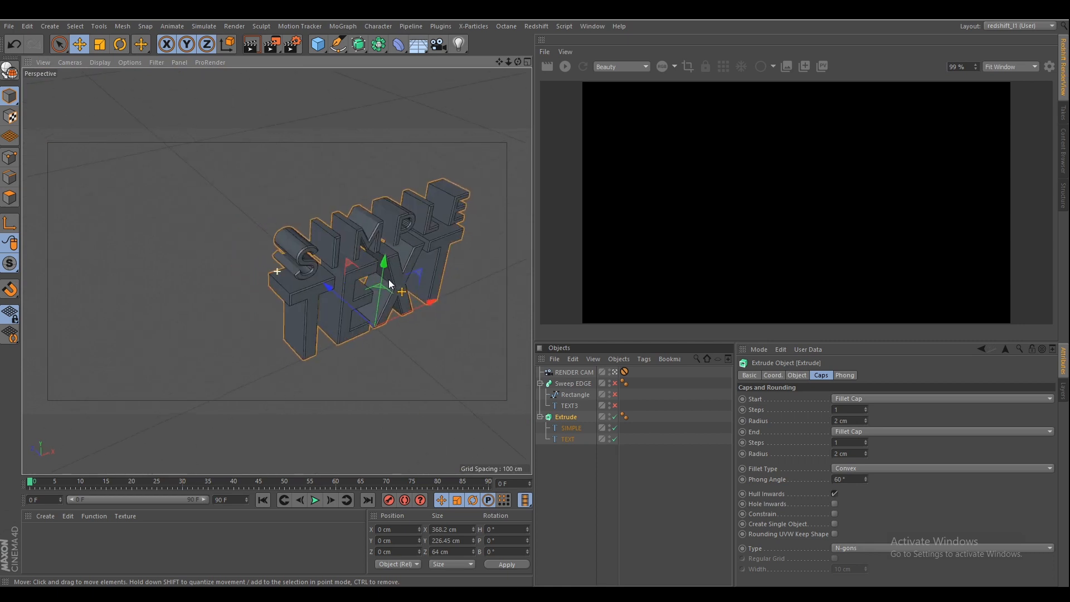
alt+middle_drag(389, 284, 342, 298)
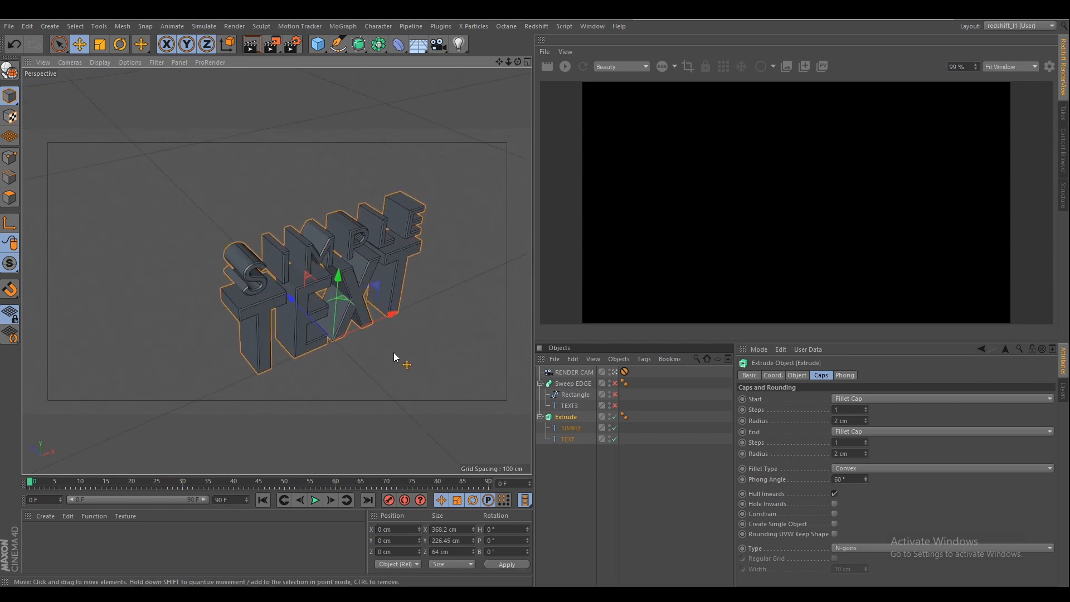
click(69, 62)
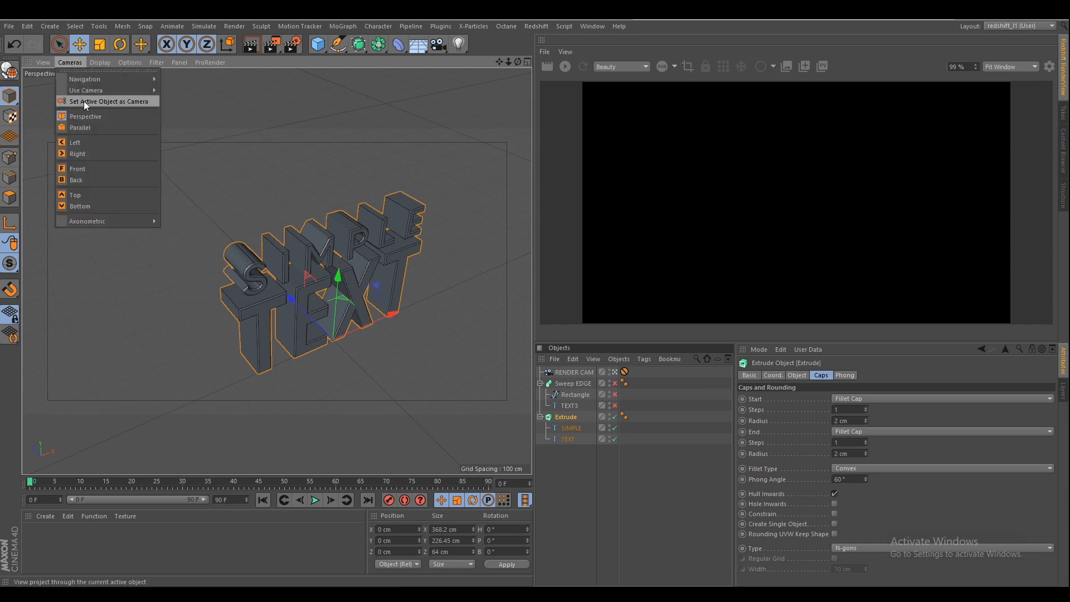
mouse_move(87, 92)
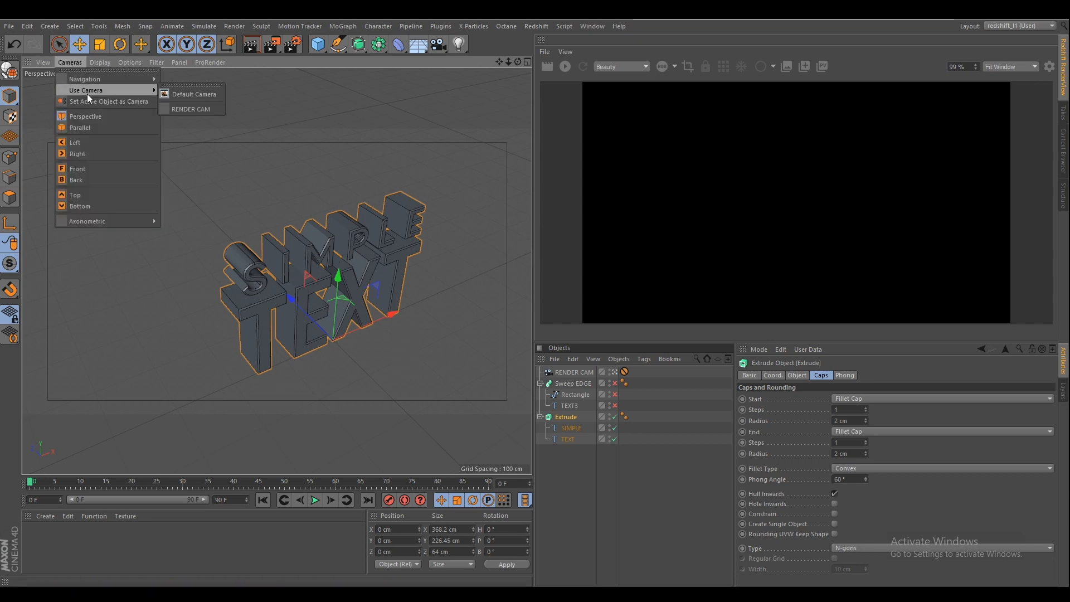
click(210, 110)
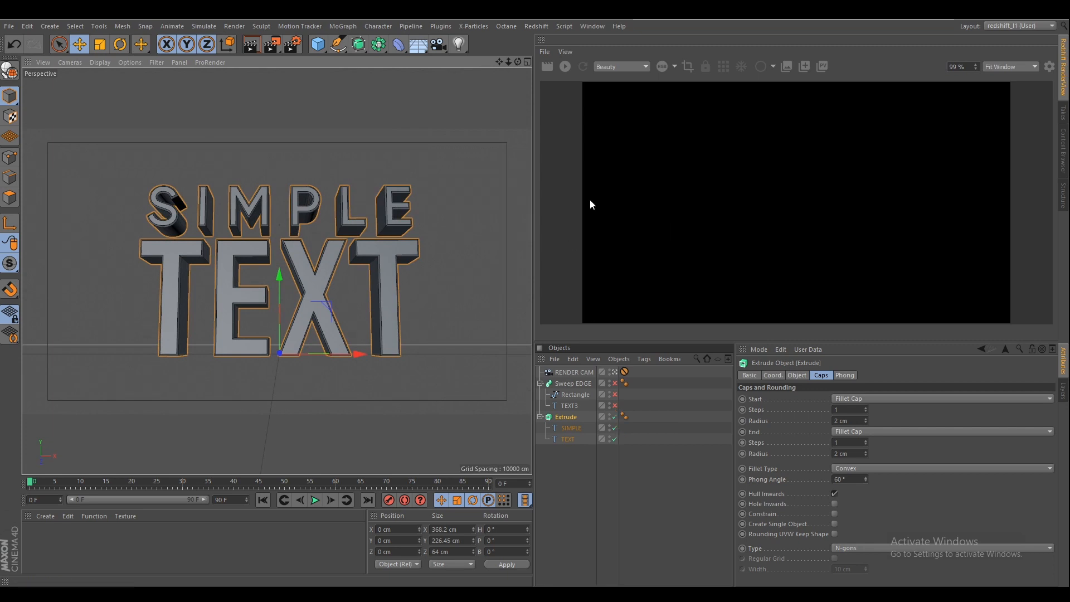
Collapse the Sweep EDGE and Extrude hierarchies and inspect the RENDER CAM settings and its protection tag
click(540, 384)
click(540, 395)
click(567, 371)
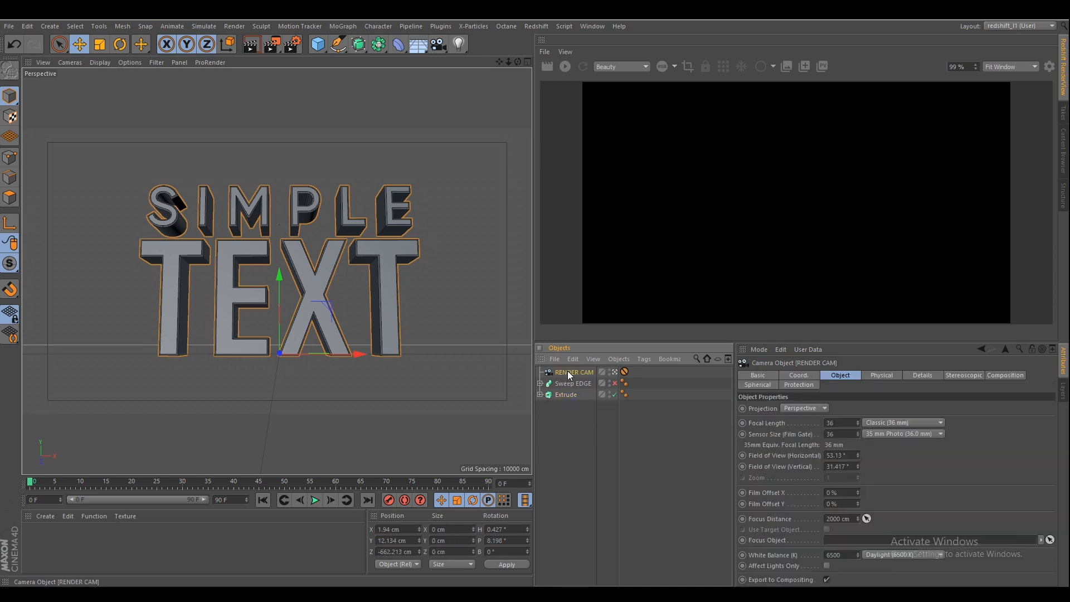
click(625, 371)
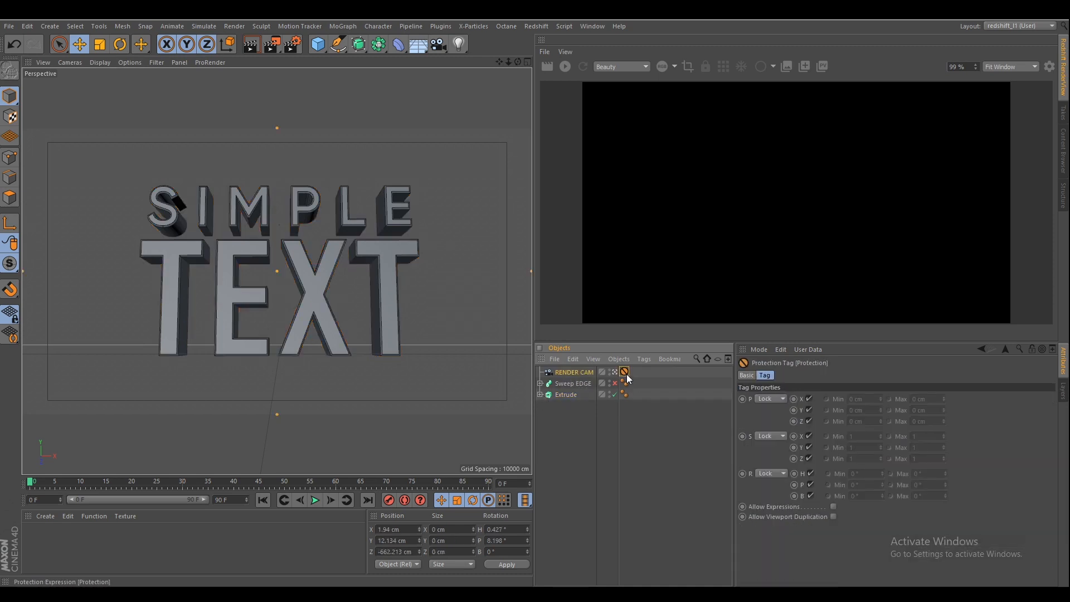
Add a Redshift Camera tag to RENDER CAM
click(579, 370)
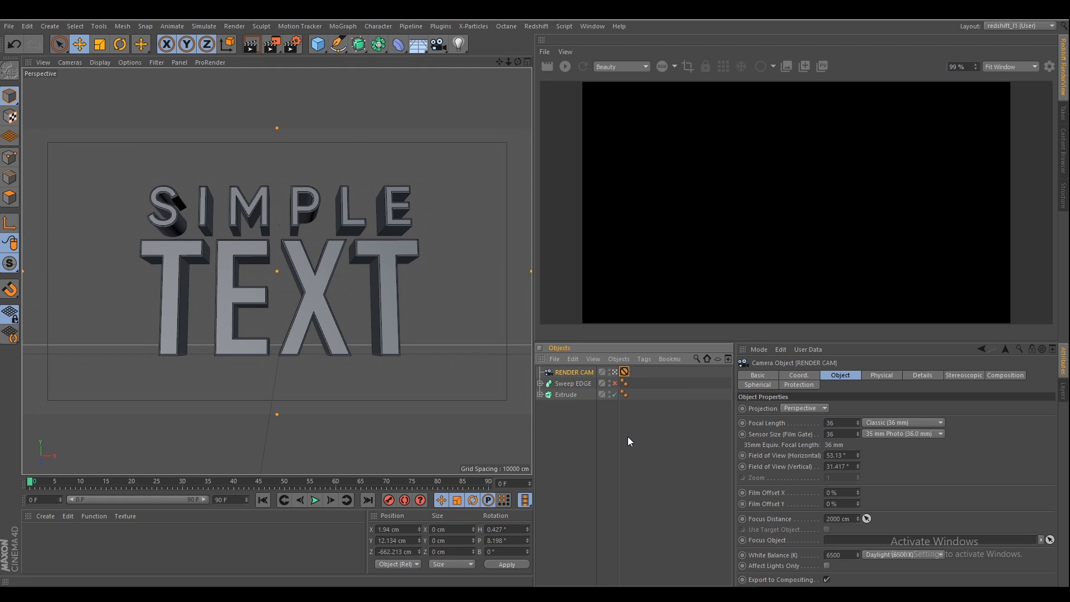
right_click(582, 373)
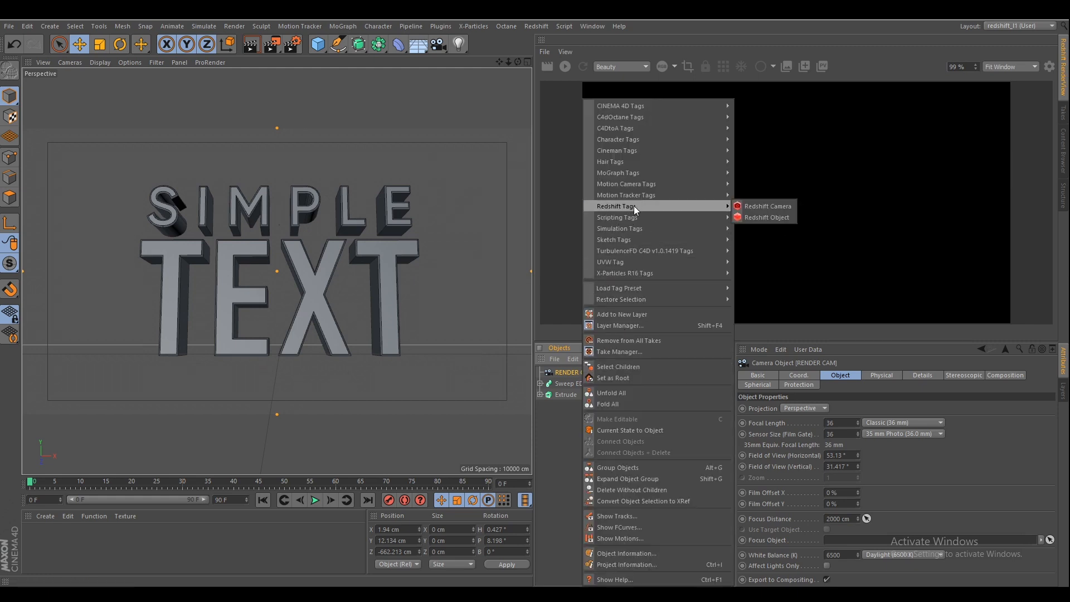
mouse_move(684, 214)
click(753, 207)
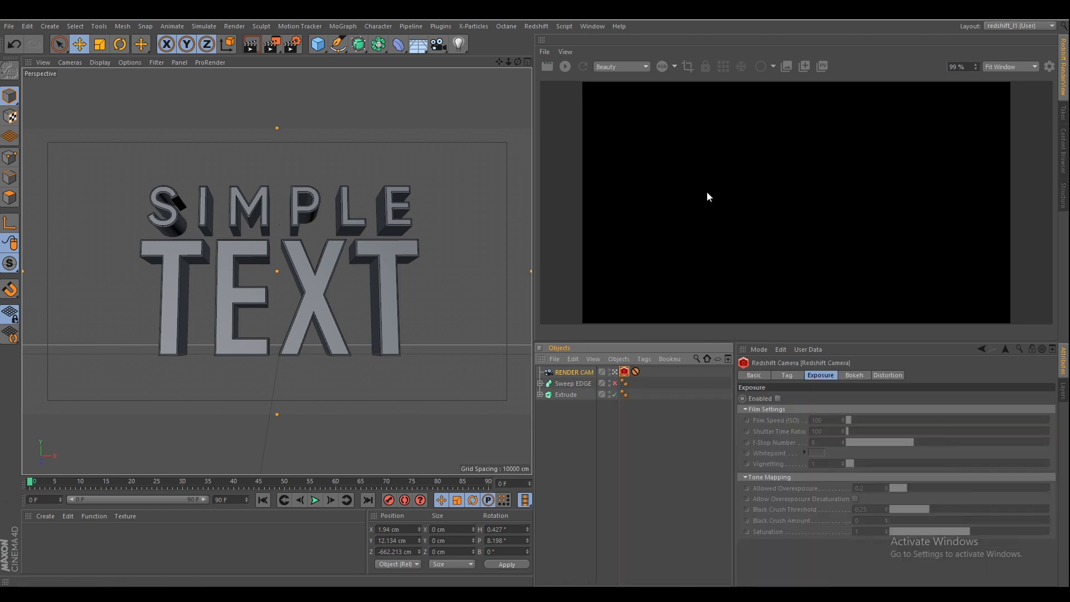
Start the live Redshift render and widen the render view by narrowing the perspective viewport
click(564, 67)
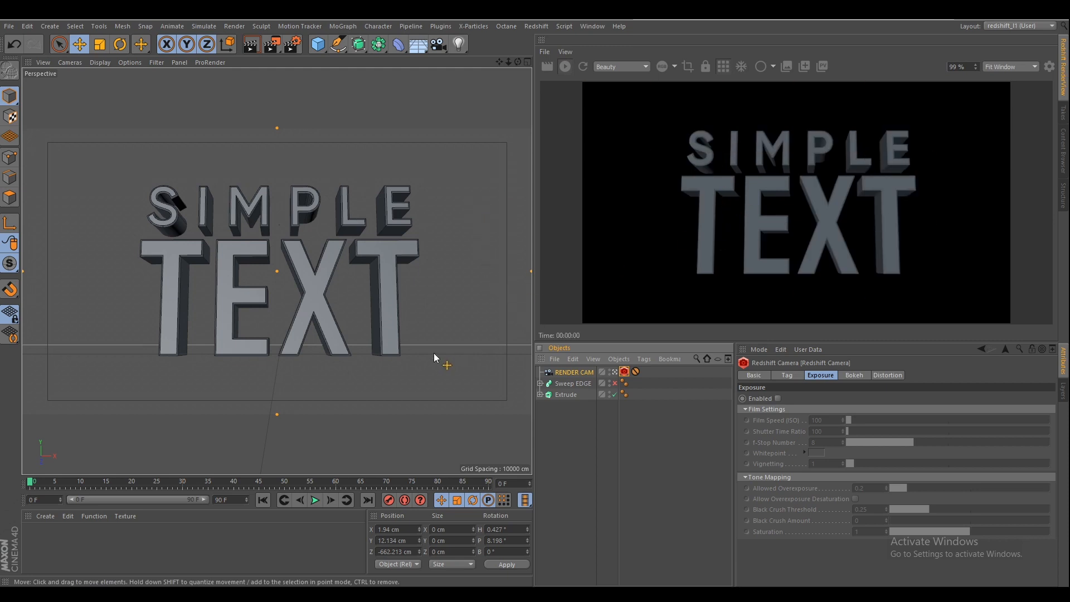
drag(532, 332, 360, 331)
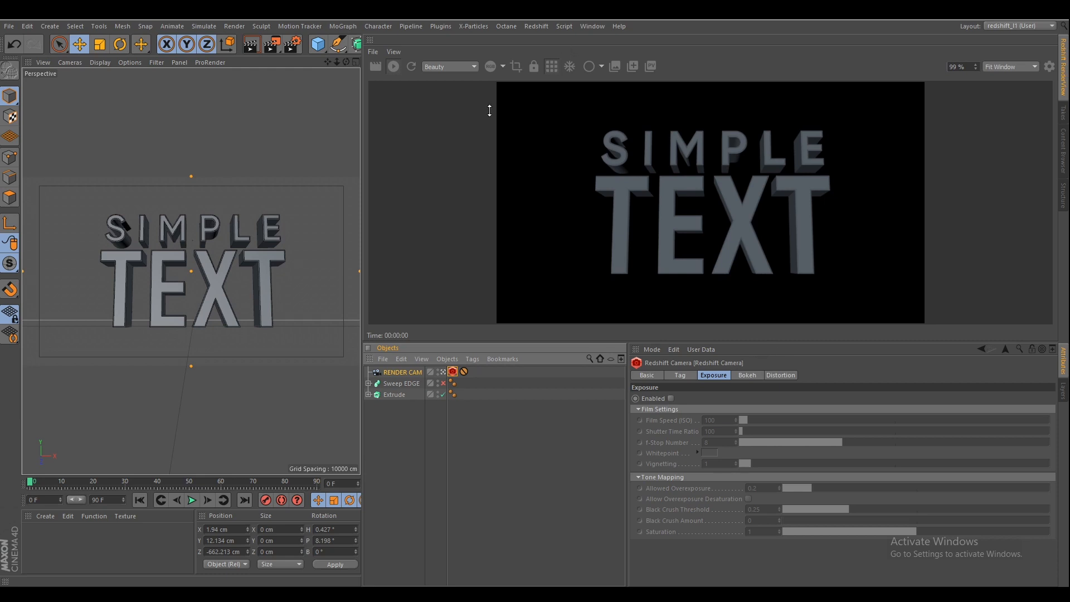
Add a Redshift dome light to the scene, and widen the object list's name column and the perspective viewport slightly
click(534, 29)
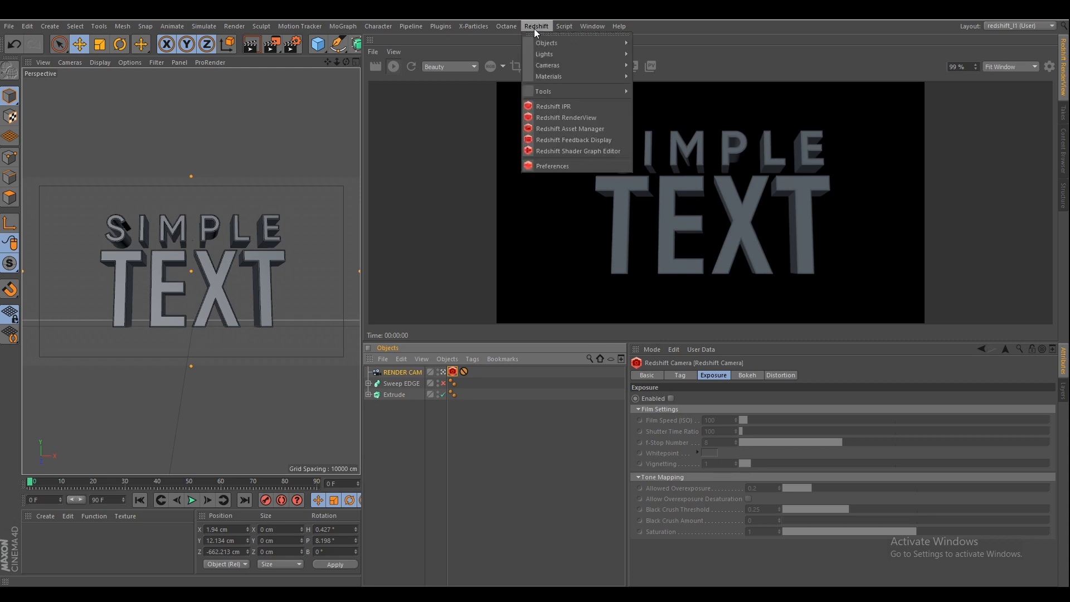
mouse_move(539, 56)
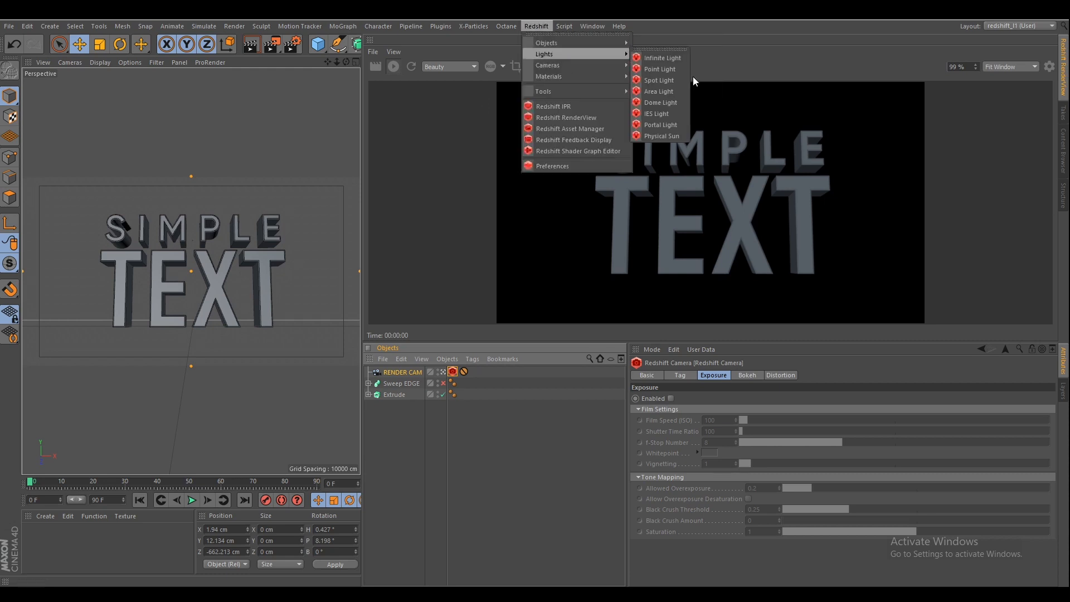
click(667, 102)
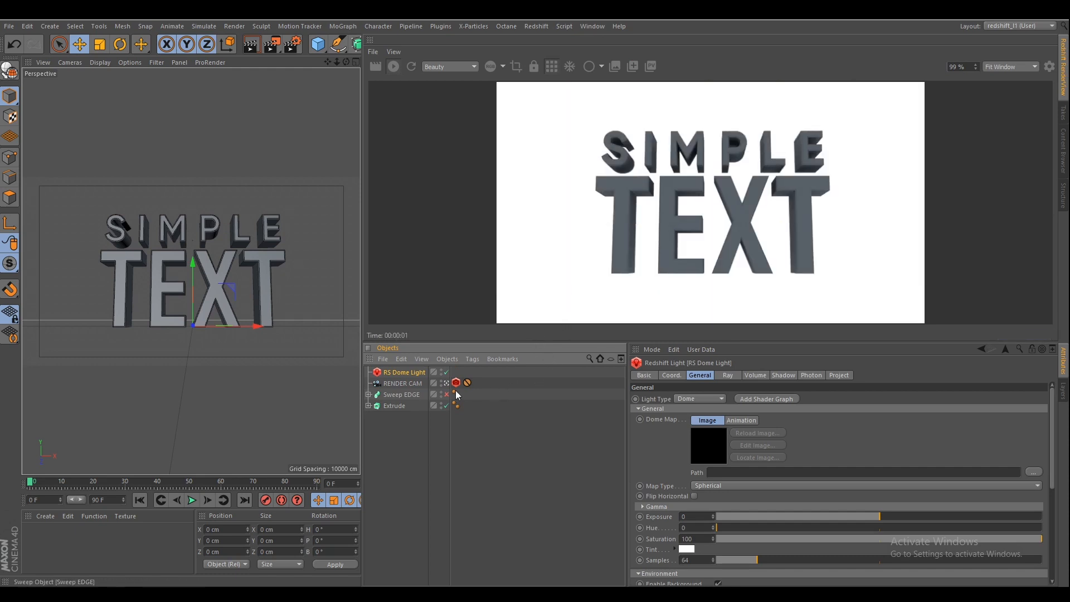
drag(449, 440, 520, 465)
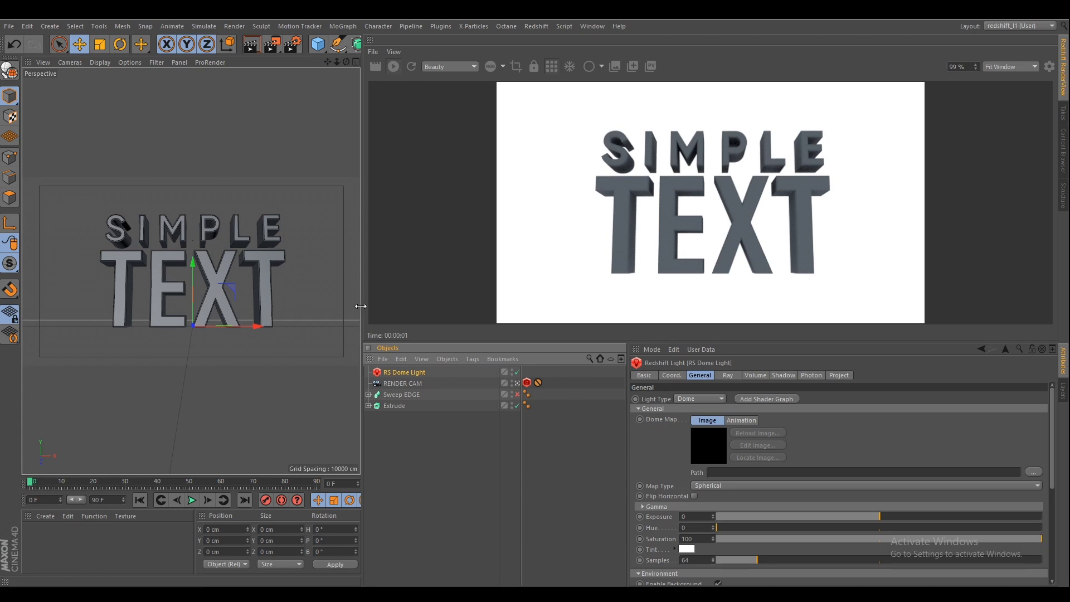
drag(360, 306, 385, 325)
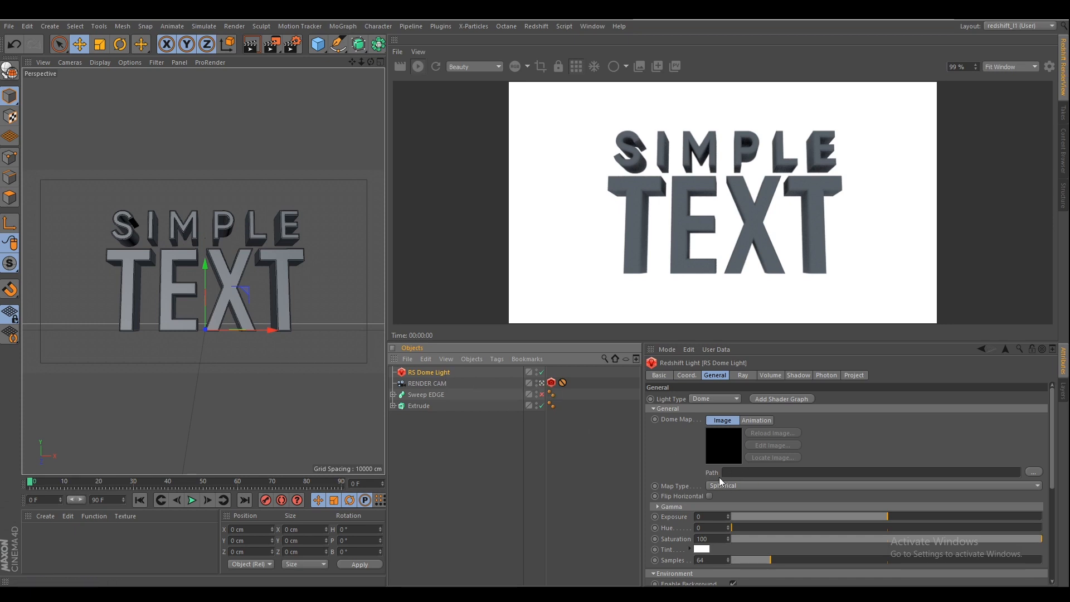
Load fin4_Ref.exr from the Old_Industrial_Hall folder as the dome map without copying it to the project, and enlarge the render view
click(1034, 475)
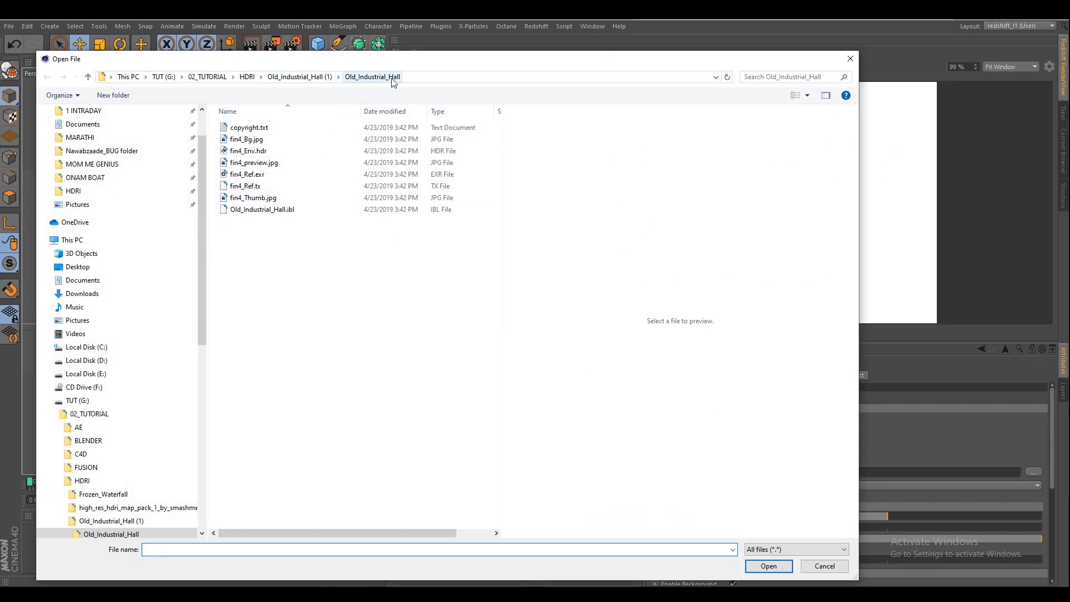
click(254, 140)
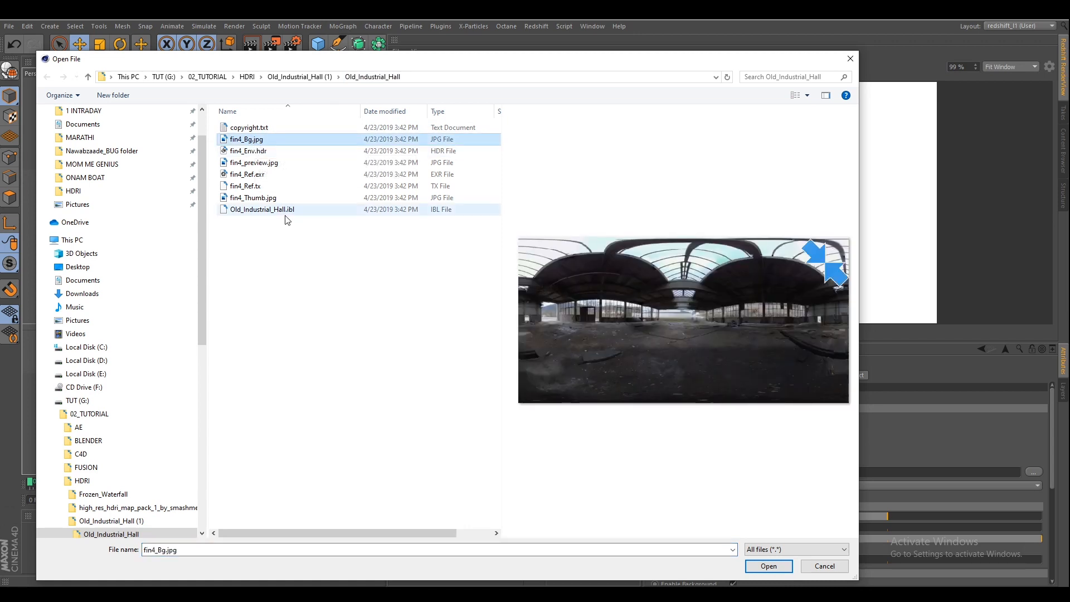
click(276, 163)
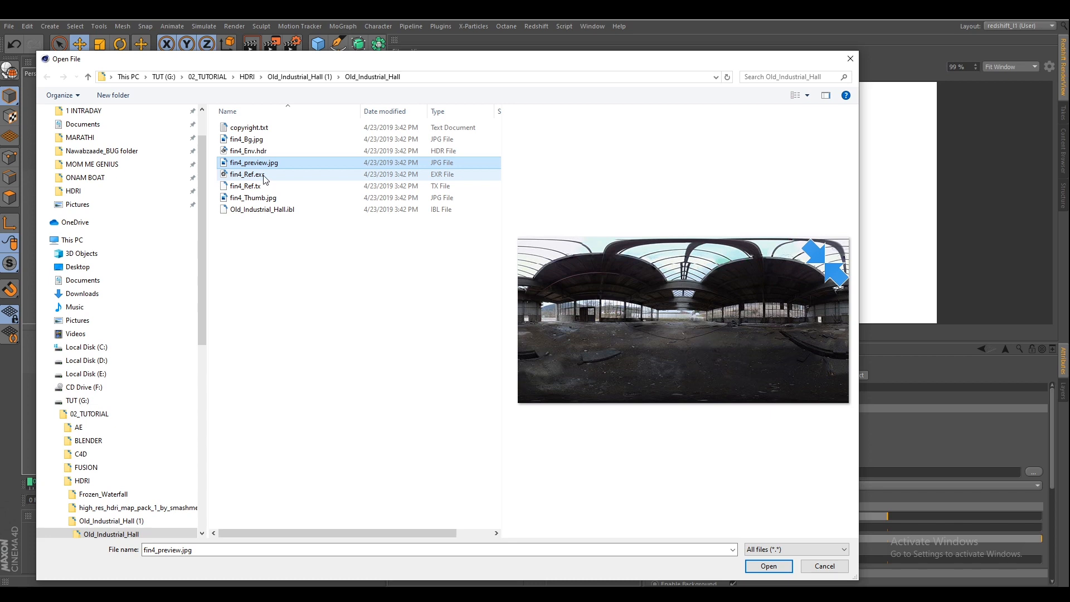
click(265, 177)
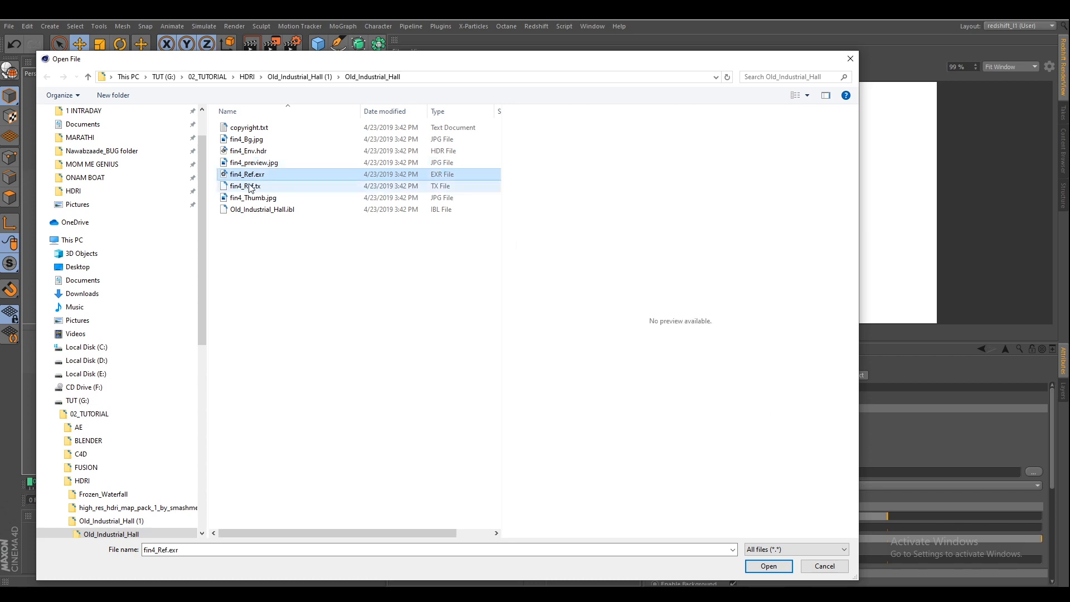
key(Up)
click(255, 176)
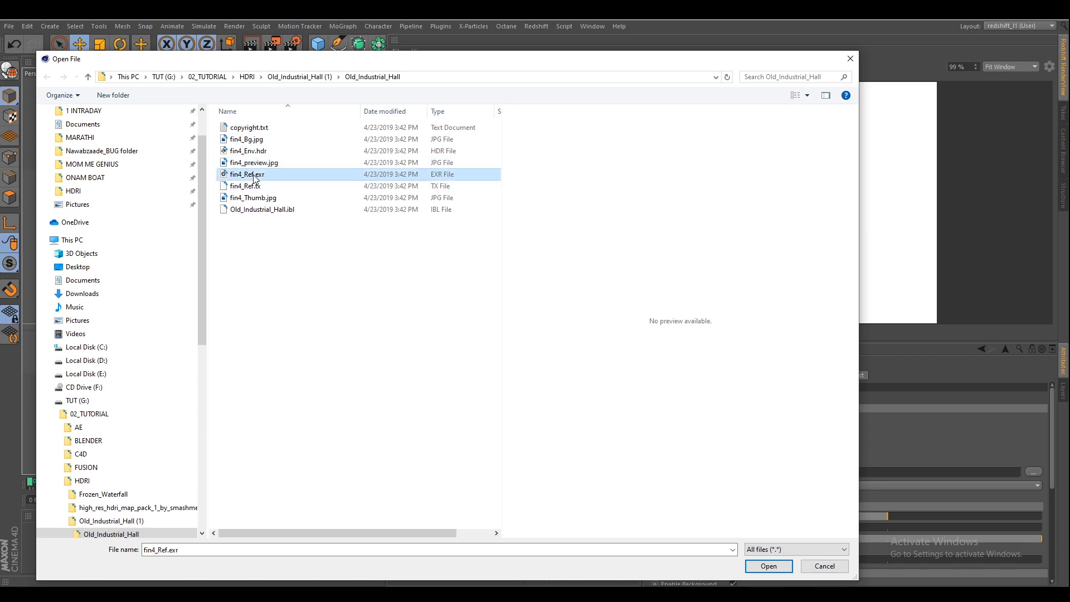
click(780, 566)
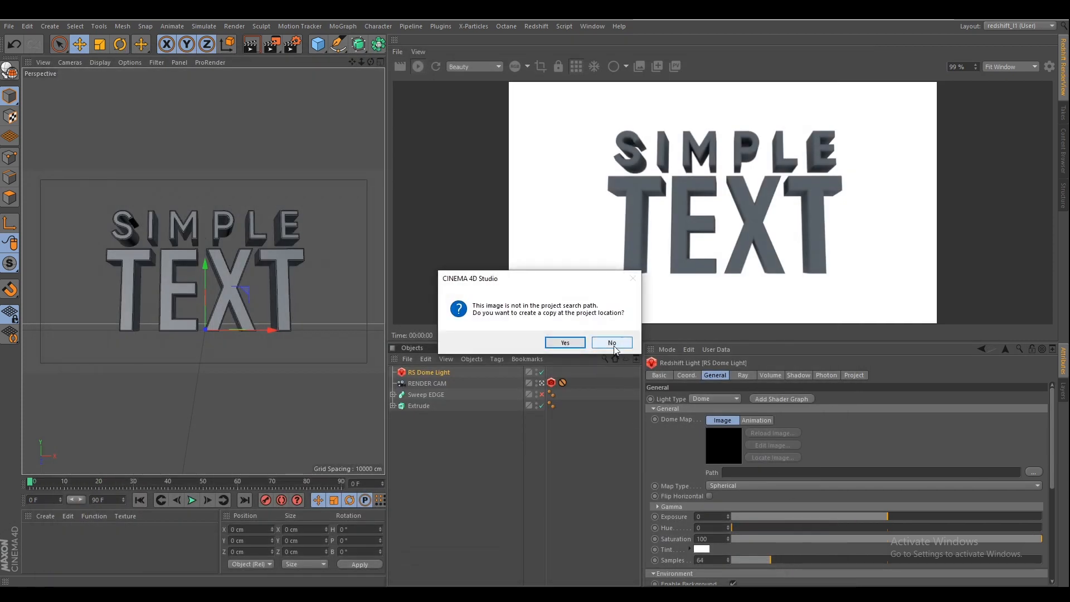
click(613, 343)
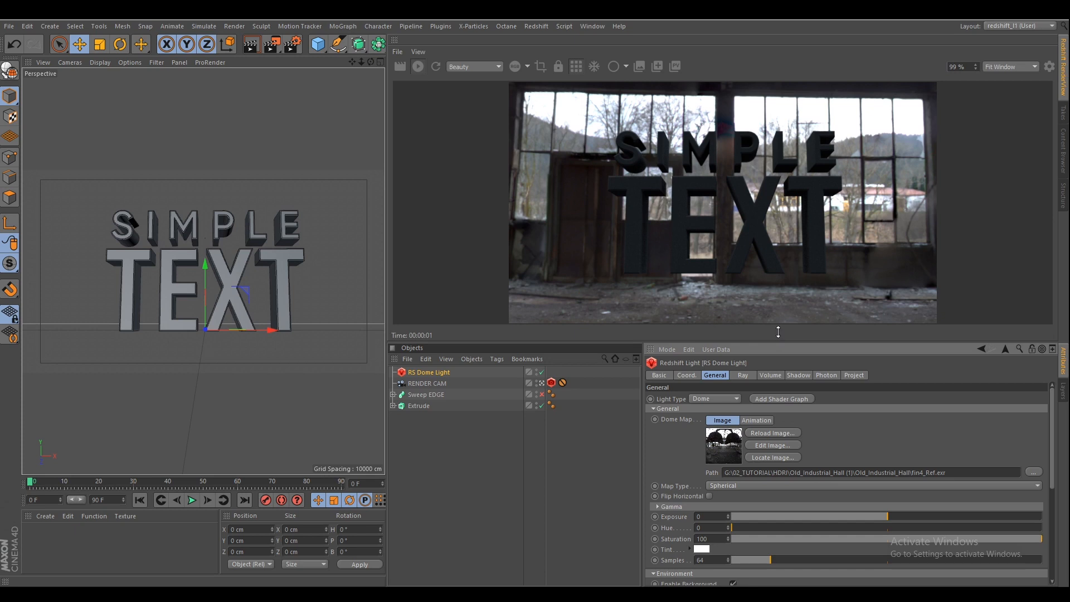
drag(782, 341, 782, 389)
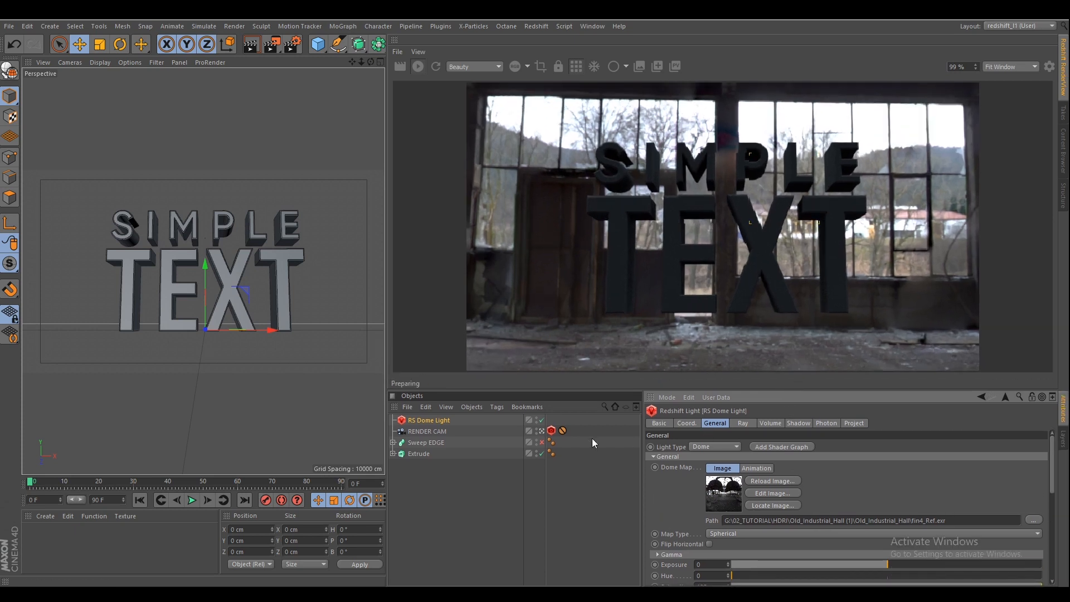
Set the RS Dome Light's heading rotation to -90°
click(430, 418)
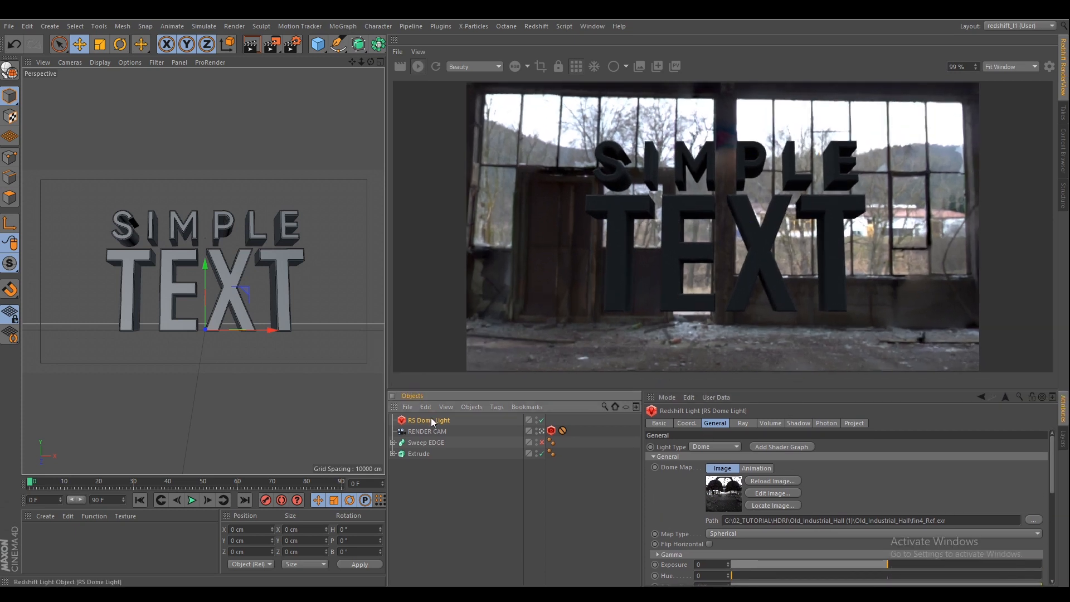
click(693, 423)
click(823, 446)
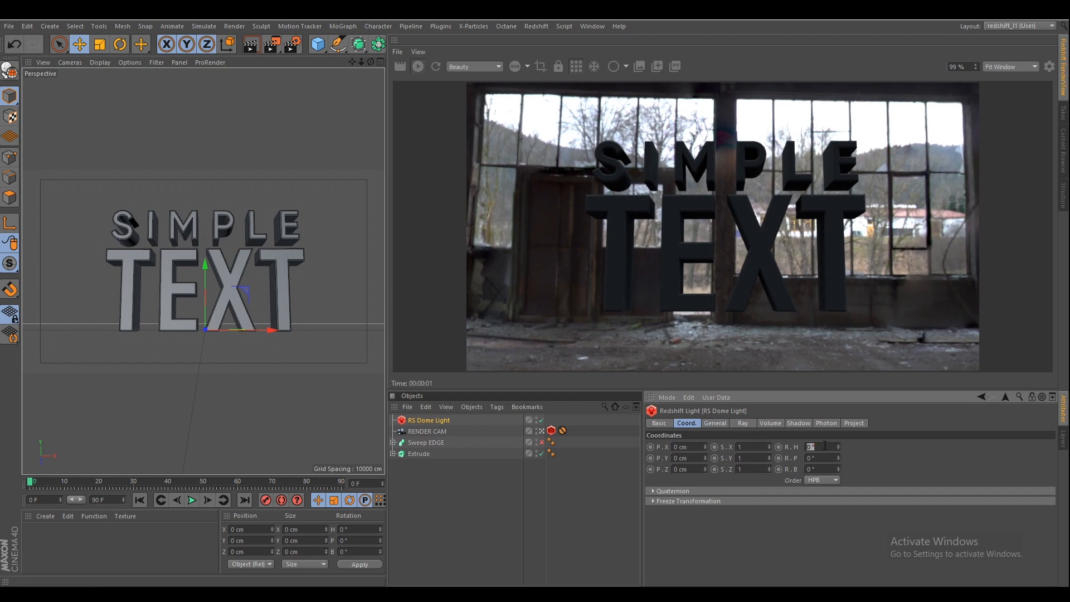
text(-90)
key(Return)
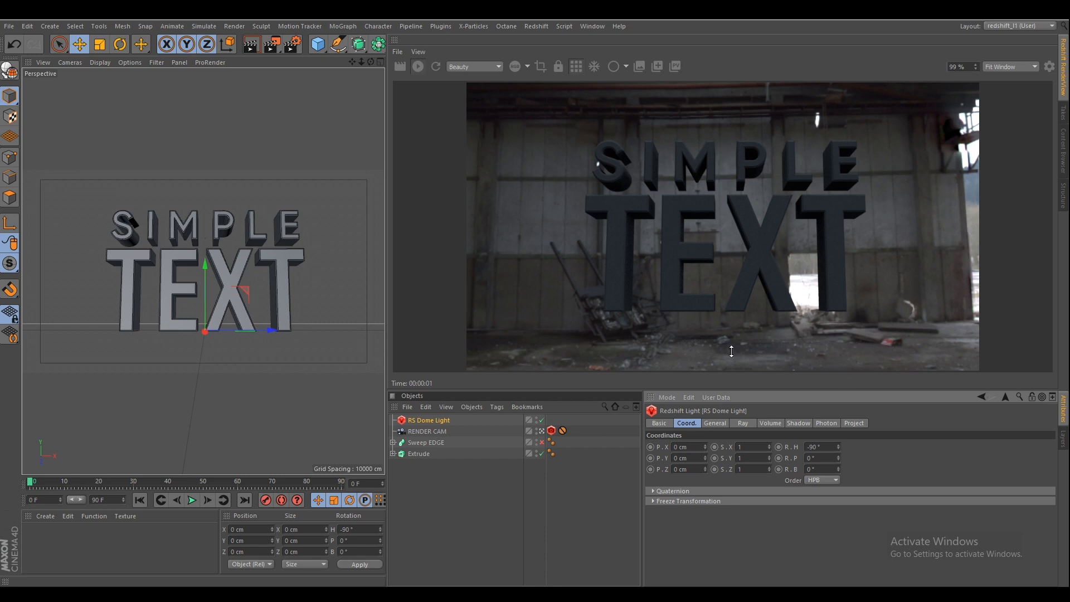
Try a bank rotation of 25° on the dome light, and settle on 27°
click(825, 470)
text(25)
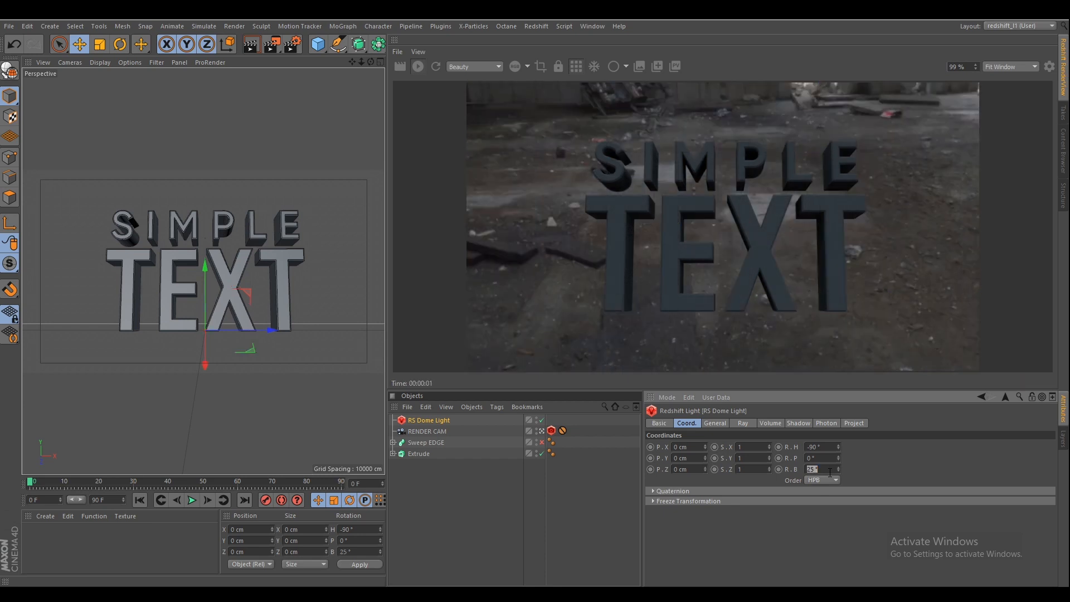
key(Return)
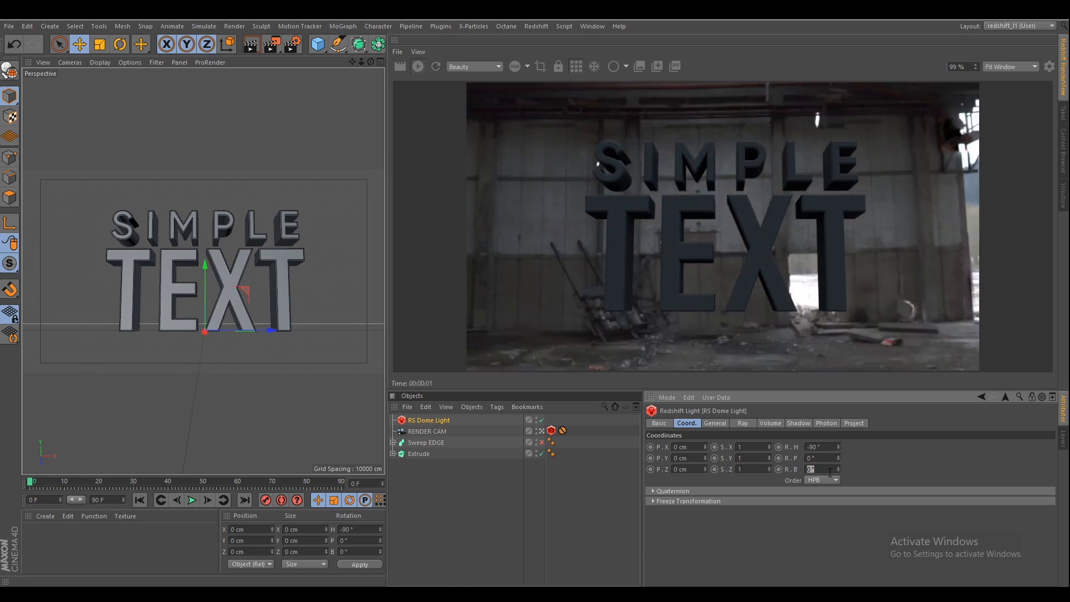
text(27)
key(Return)
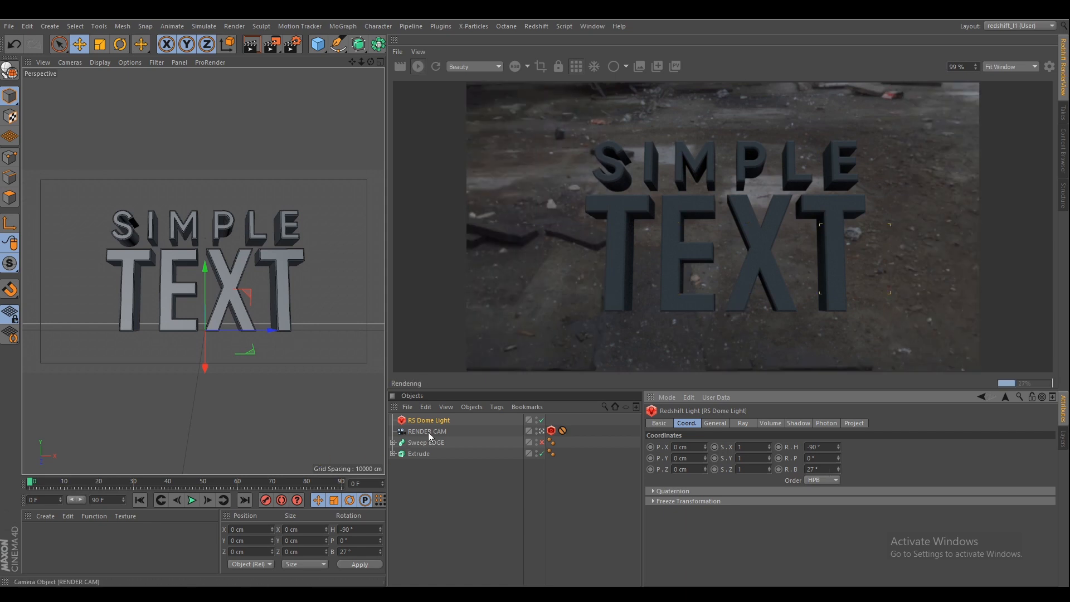
Move the dome light to the end of the object list and rename it RS Dome Light HDRI
drag(447, 516, 446, 455)
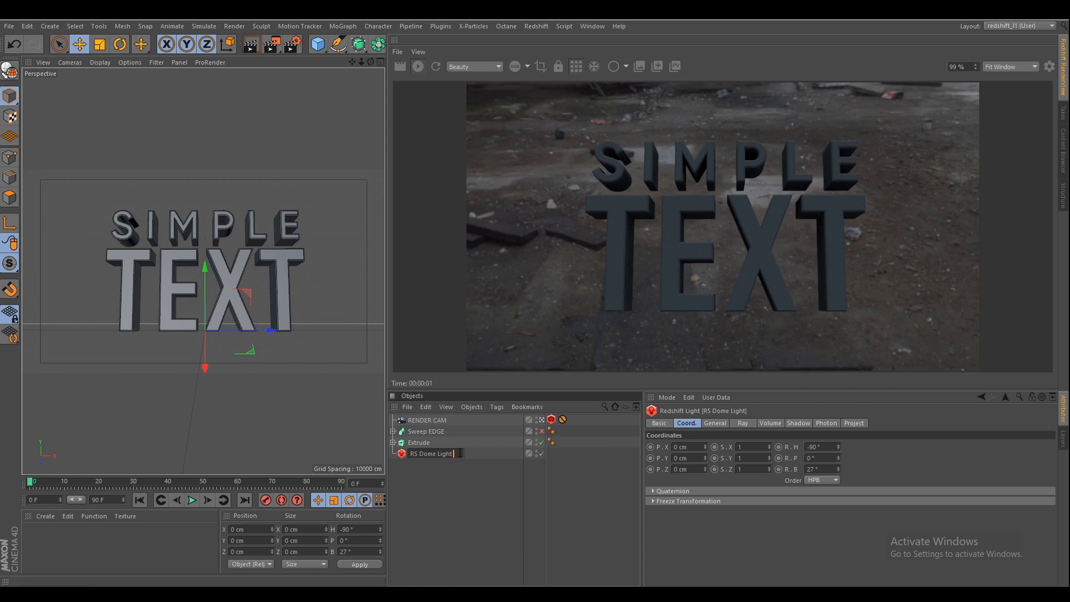
text(HDRI)
key(Return)
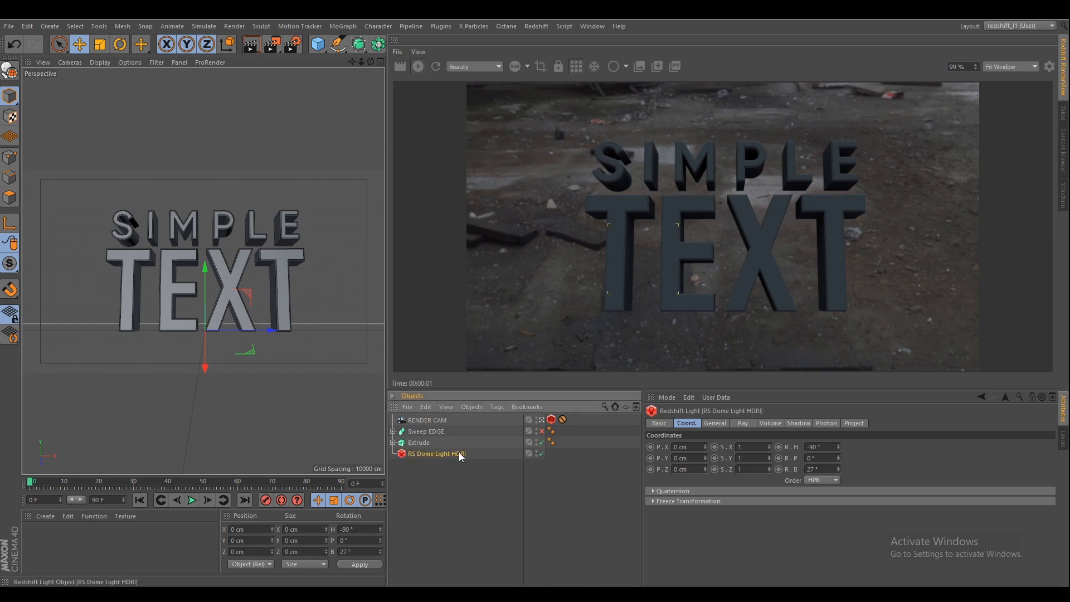
Set the HDRI dome light's exposure to 0.7 and disable its background in the render
click(716, 424)
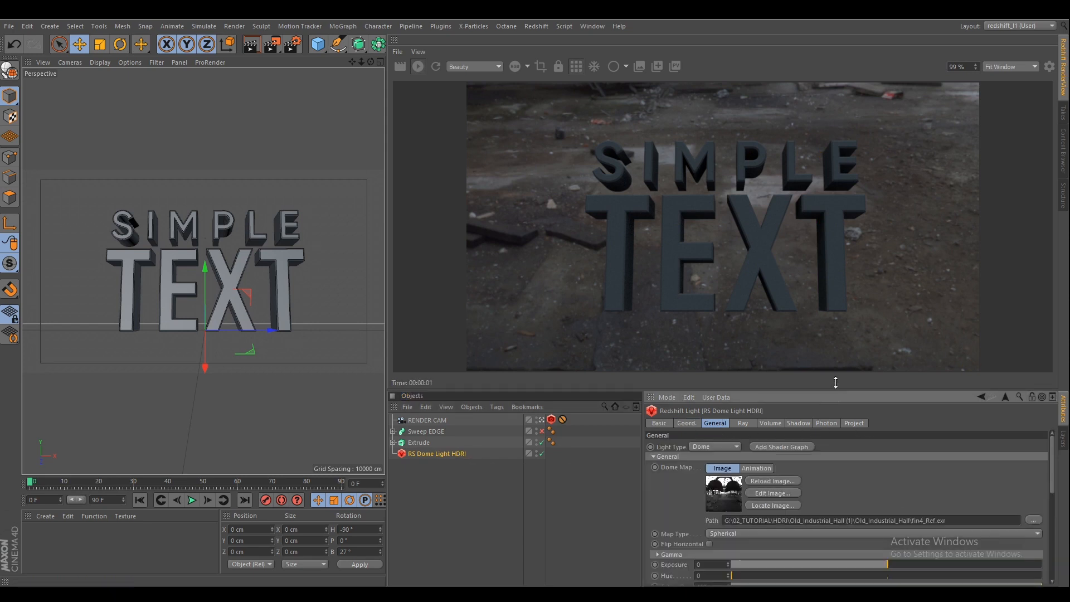
drag(833, 390, 836, 331)
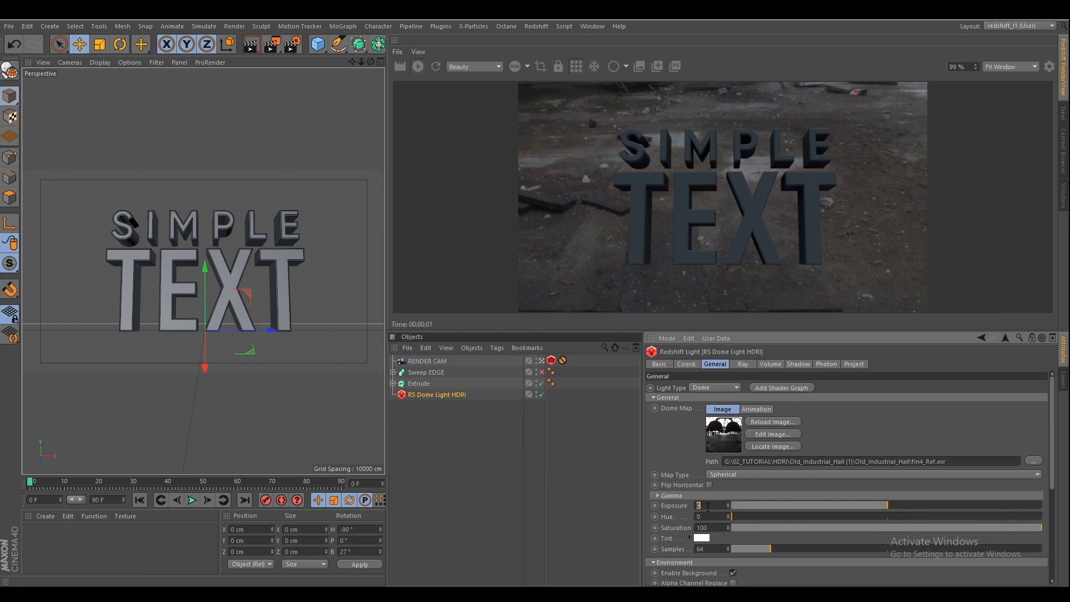
key(Return)
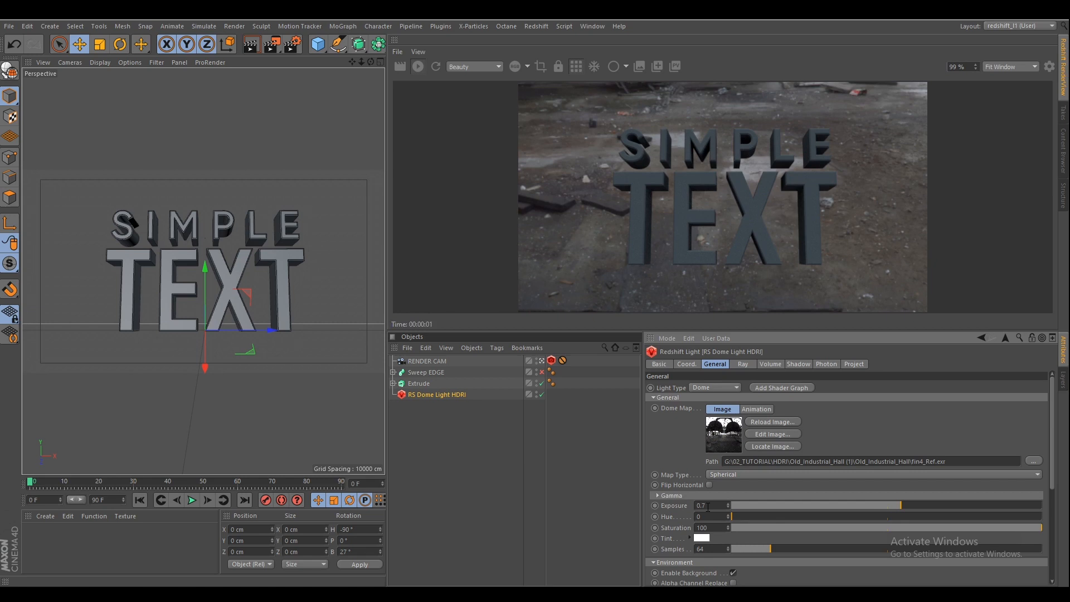
scroll(1042, 474, down, 3)
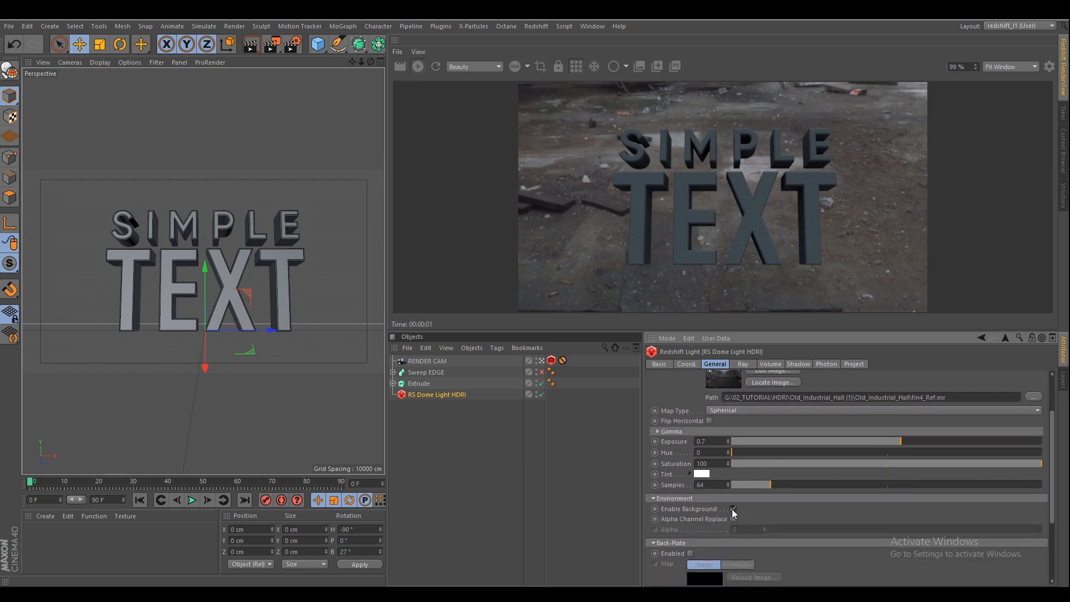
click(732, 509)
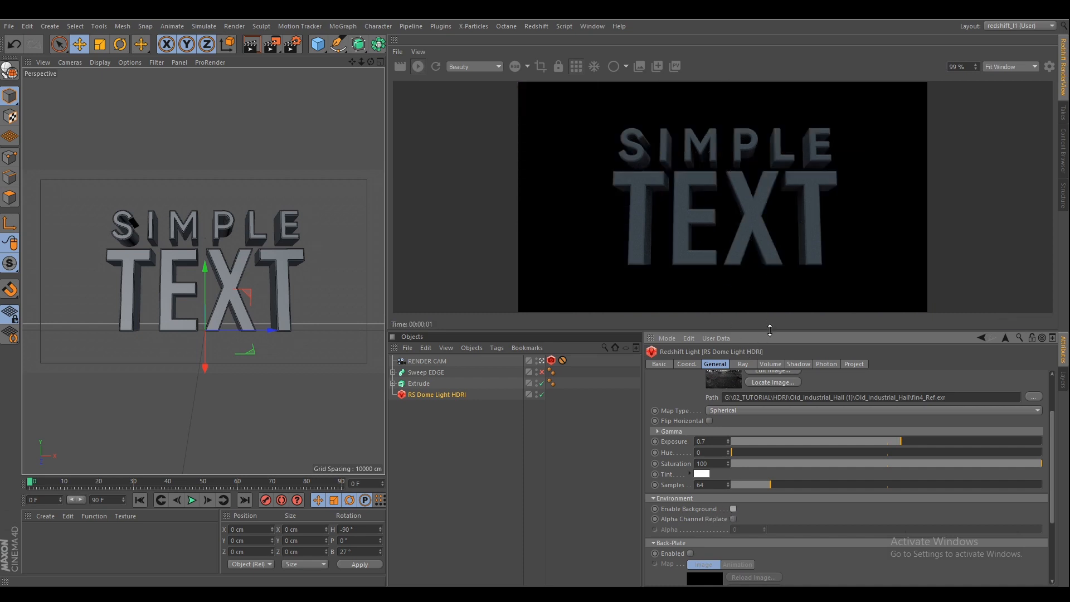
drag(769, 330, 769, 389)
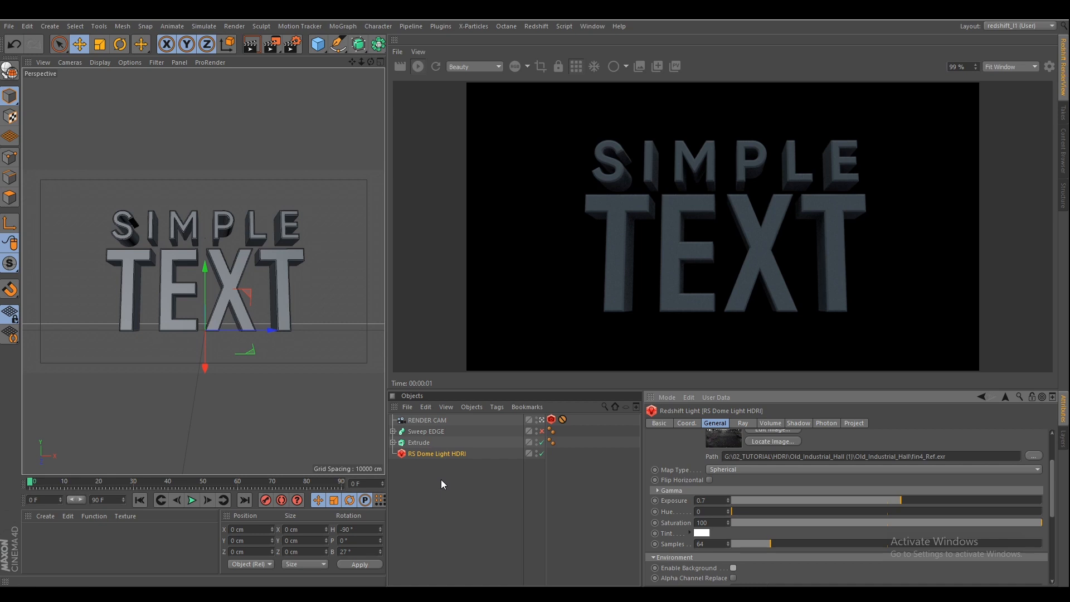
Widen the perspective viewport, add a Redshift area light and raise it to about 112 cm in Y
drag(385, 322, 500, 344)
click(535, 26)
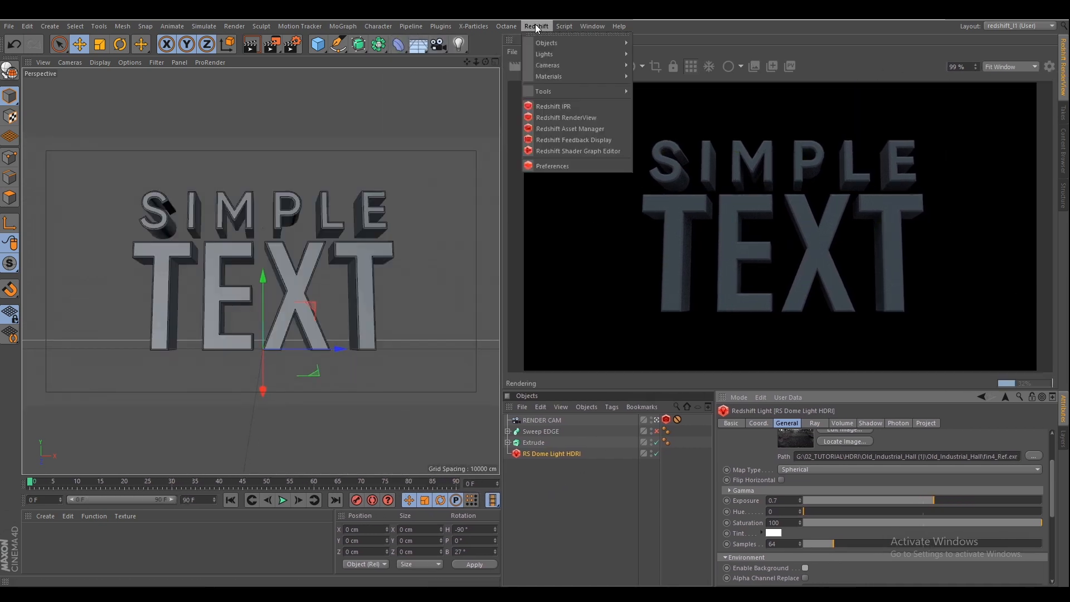
mouse_move(587, 55)
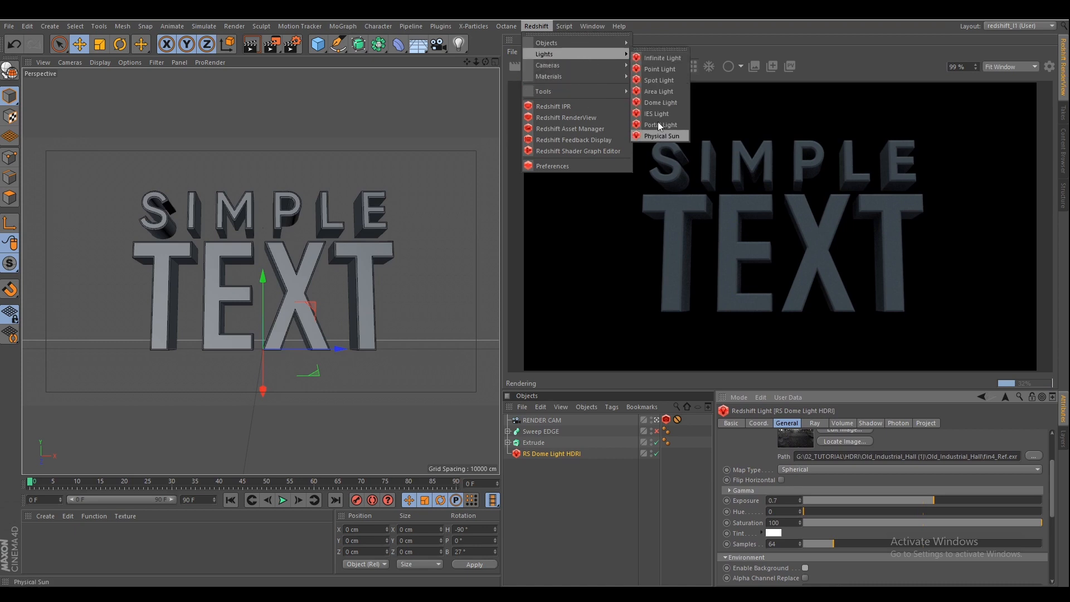
click(663, 92)
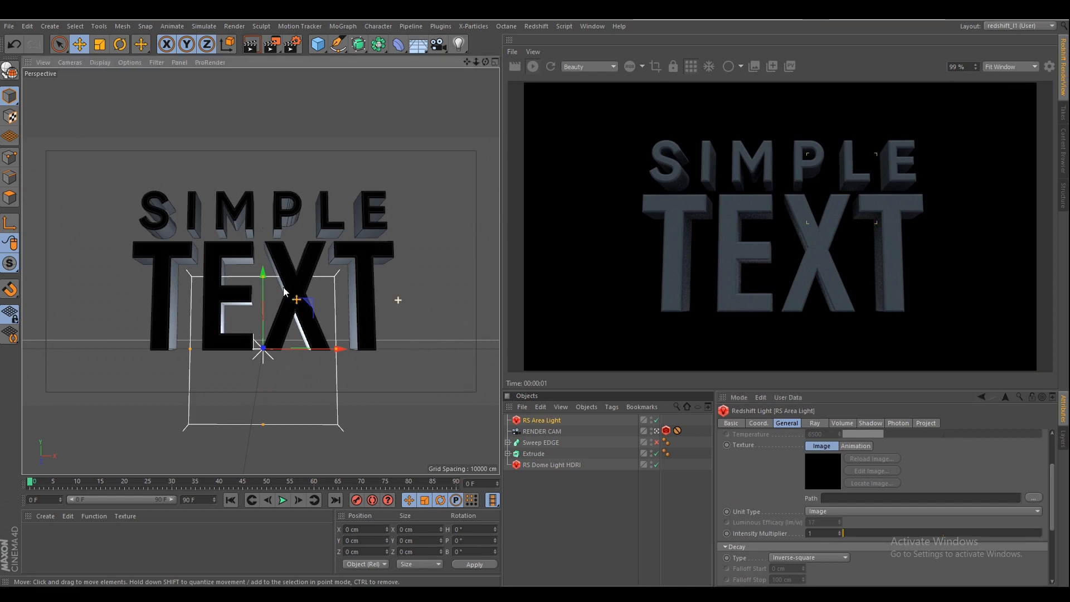
drag(265, 293, 253, 211)
Switch the viewport to the default camera and move the area light in front of the text, to about -132 cm in Z
click(67, 63)
mouse_move(106, 102)
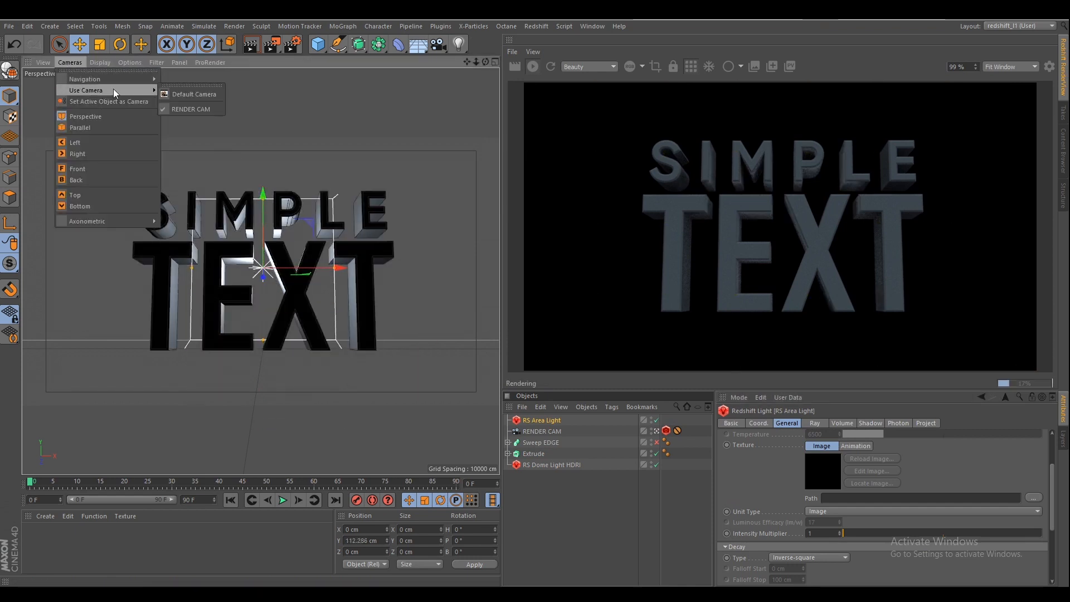
click(189, 95)
alt+drag(222, 205, 285, 352)
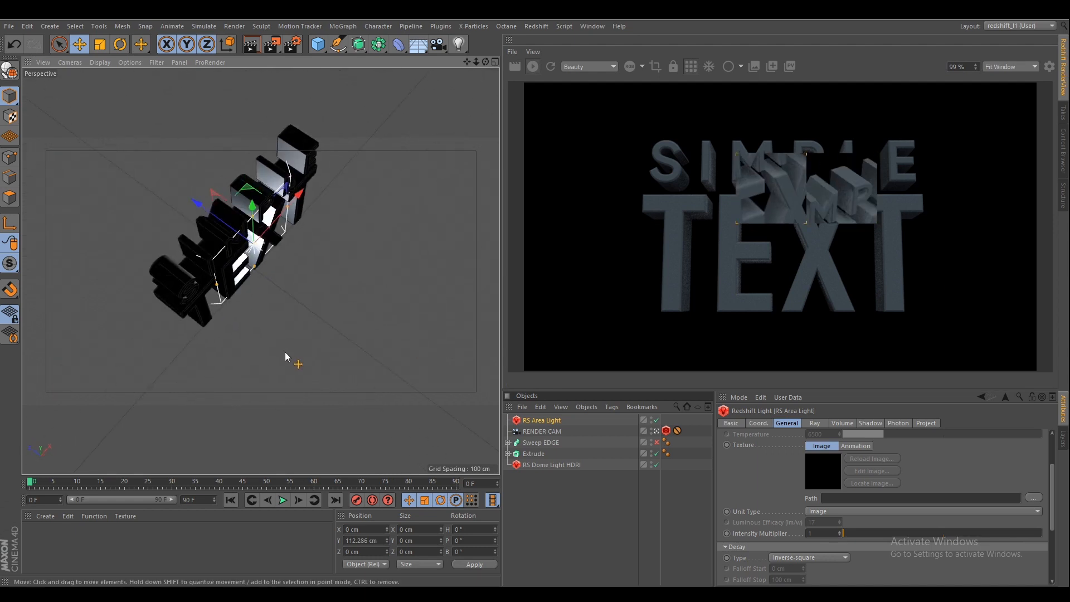
drag(228, 236, 291, 281)
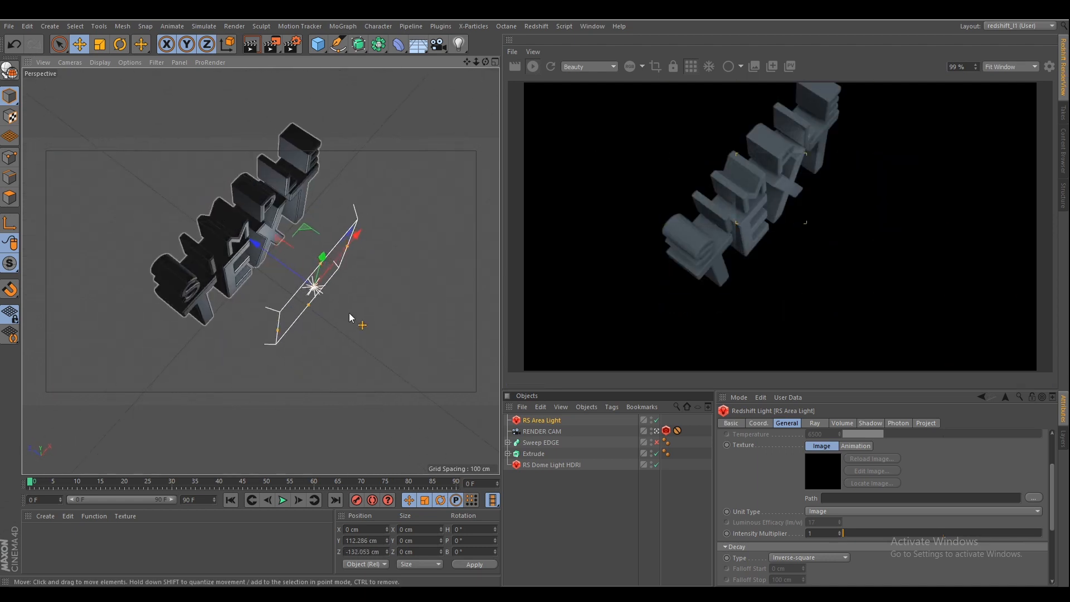
Inspect the area light's effect on the text from the front and through RENDER CAM
alt+drag(350, 315, 468, 295)
mouse_move(312, 333)
alt+mouse_down()
mouse_move(349, 333)
mouse_move(290, 302)
mouse_move(321, 319)
alt+mouse_up()
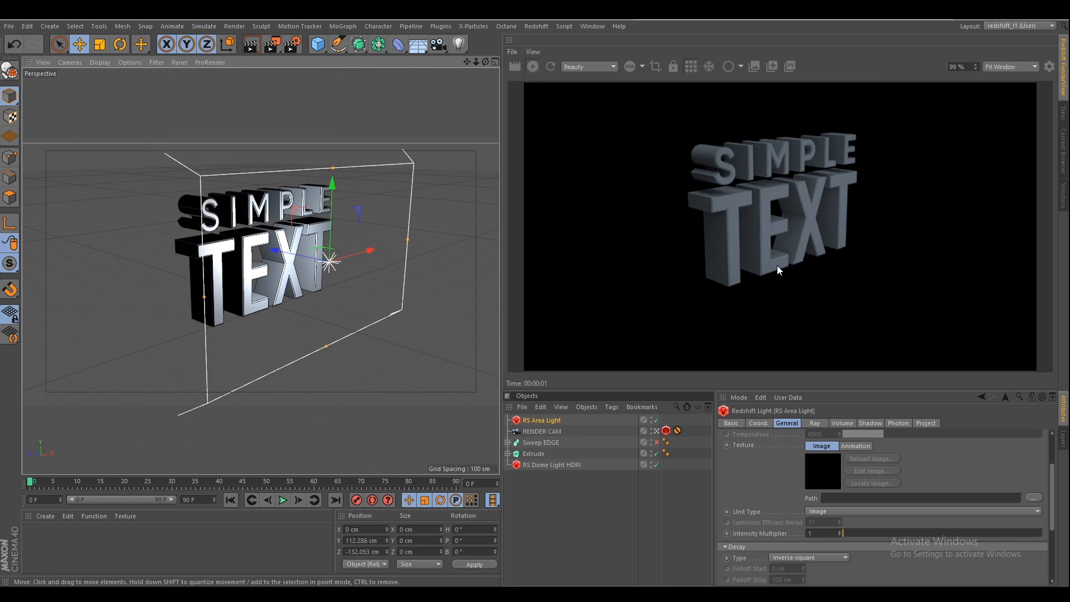
alt+drag(340, 282, 319, 302)
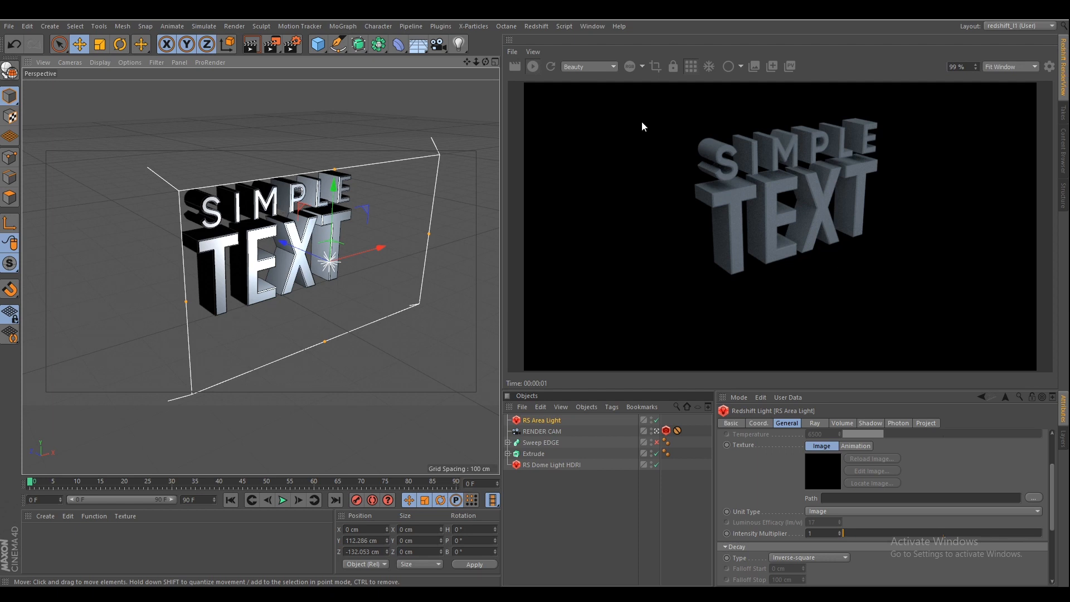
click(64, 62)
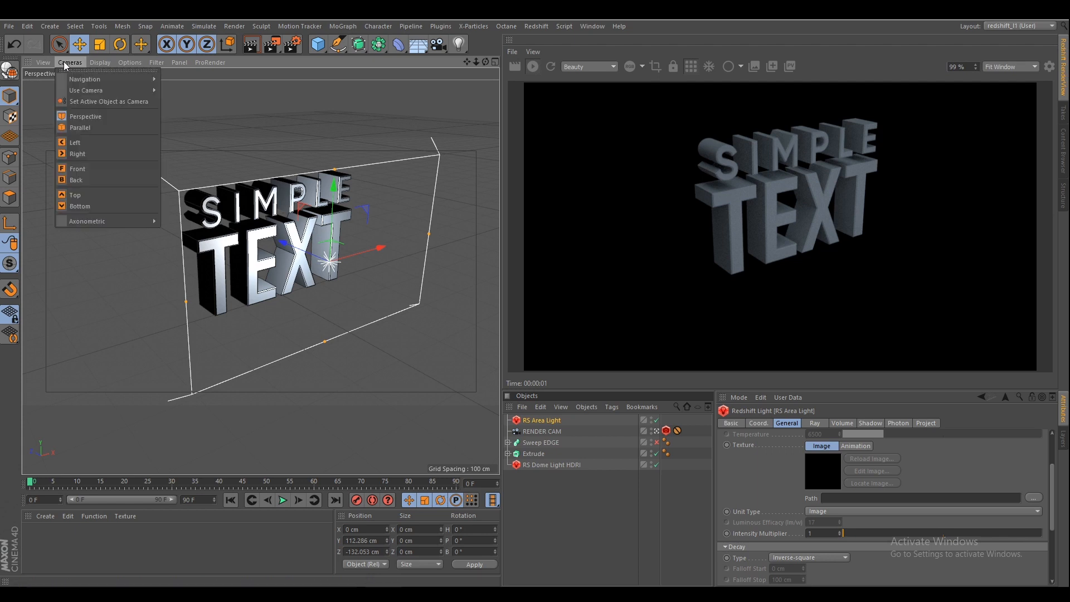
mouse_move(82, 91)
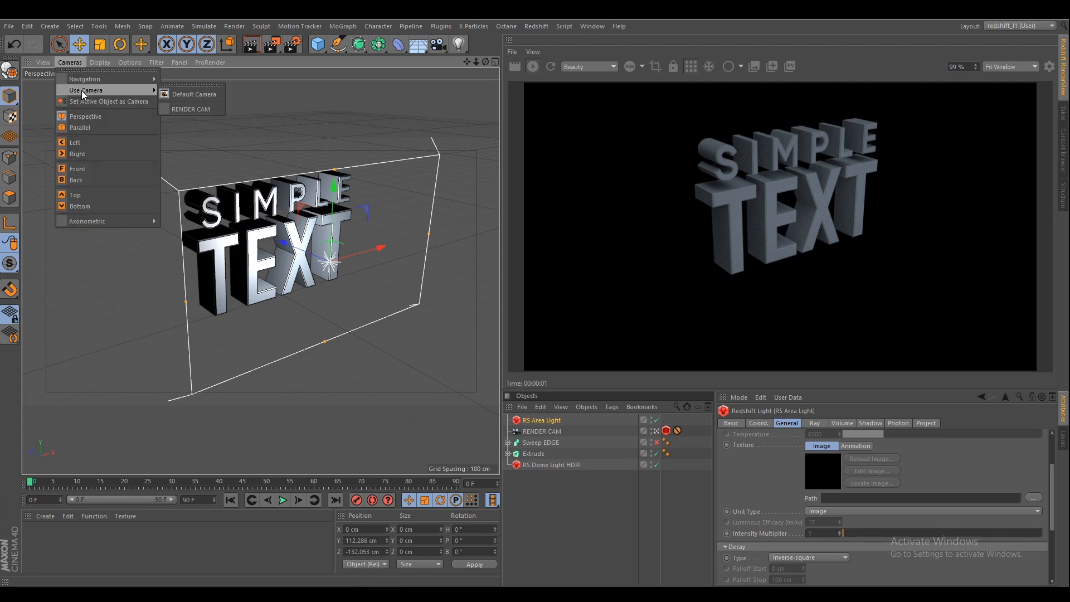
click(197, 109)
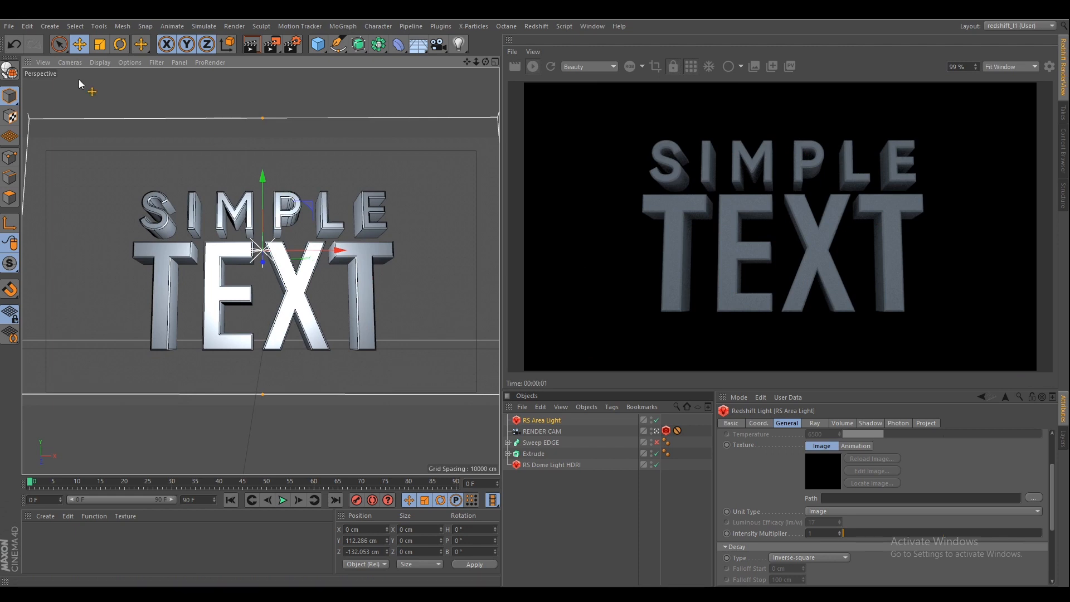
Return to the default camera and move the area light to about -173 cm in X and -275 cm in Z
click(69, 62)
mouse_move(84, 91)
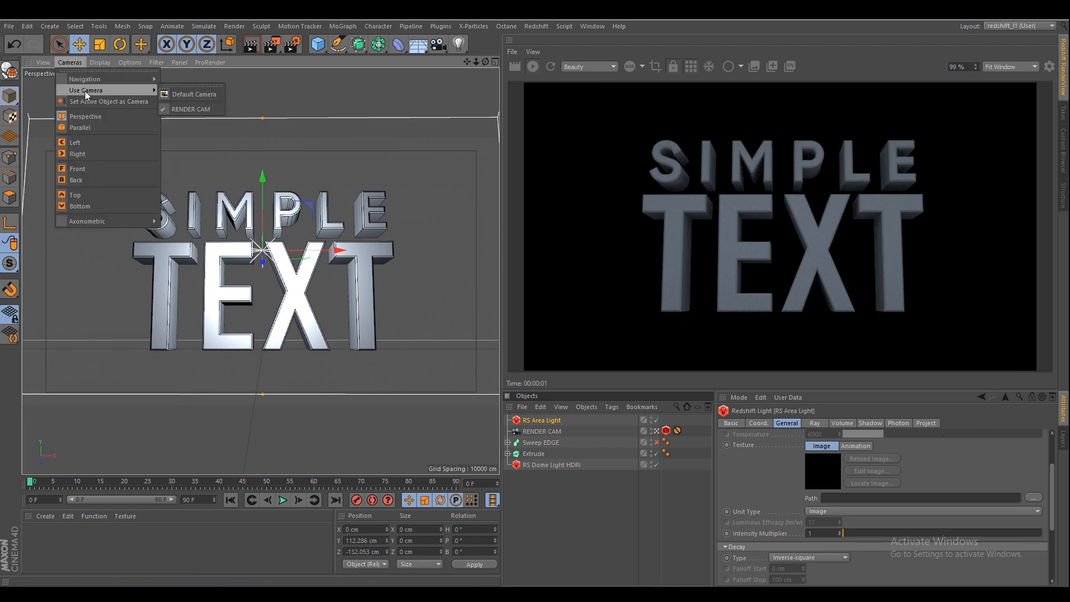
click(172, 95)
scroll(413, 341, down, 5)
alt+drag(342, 304, 303, 275)
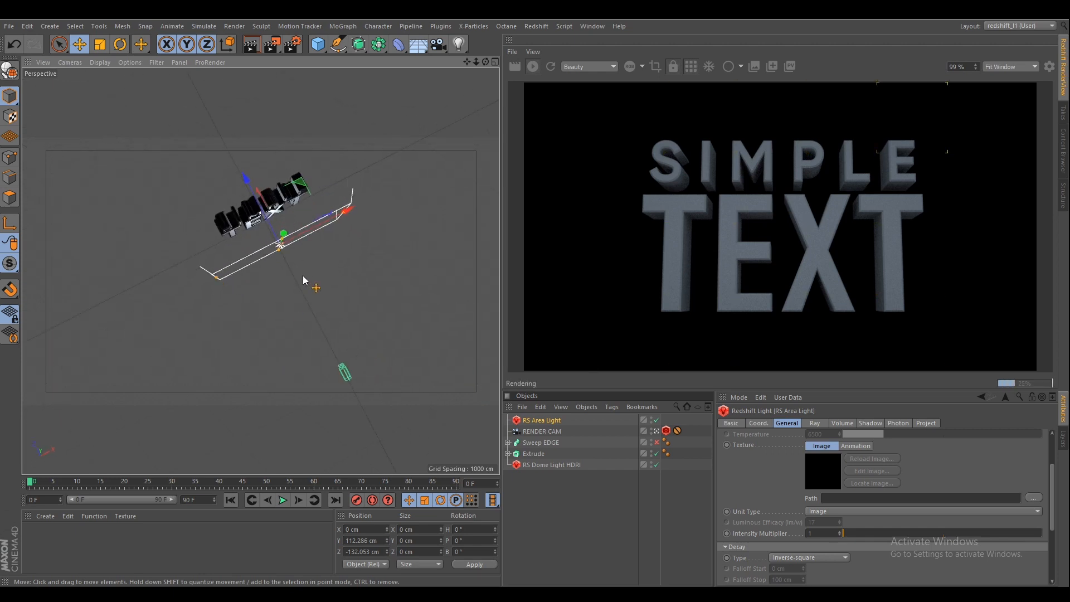
drag(249, 189, 382, 305)
drag(330, 256, 296, 275)
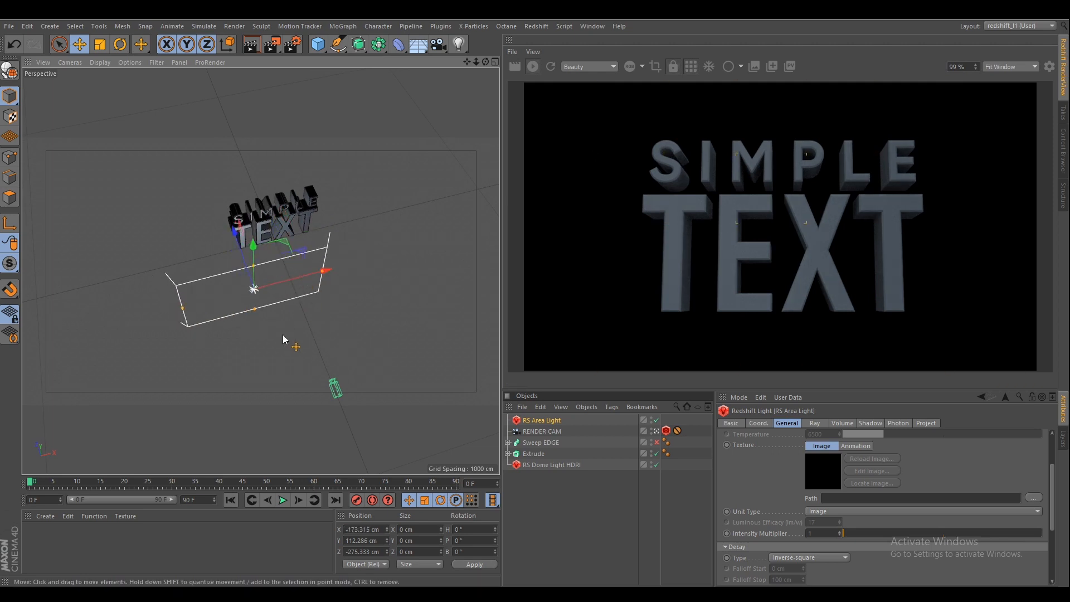
Rotate the area light toward the text and set its heading to -45°
alt+drag(283, 335, 334, 368)
key(r)
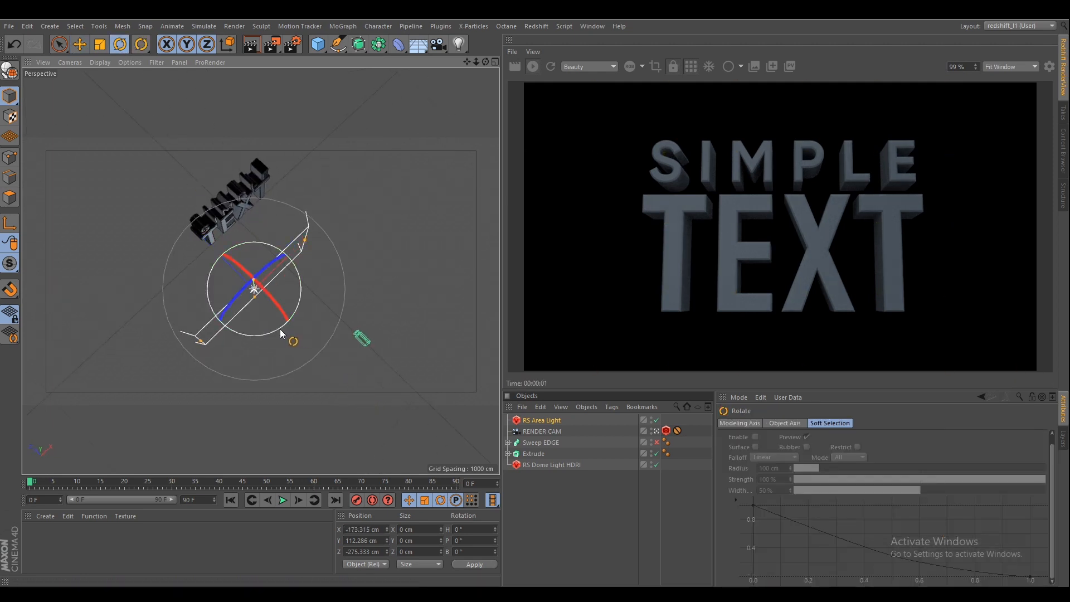
drag(280, 329, 255, 330)
drag(454, 540, 492, 540)
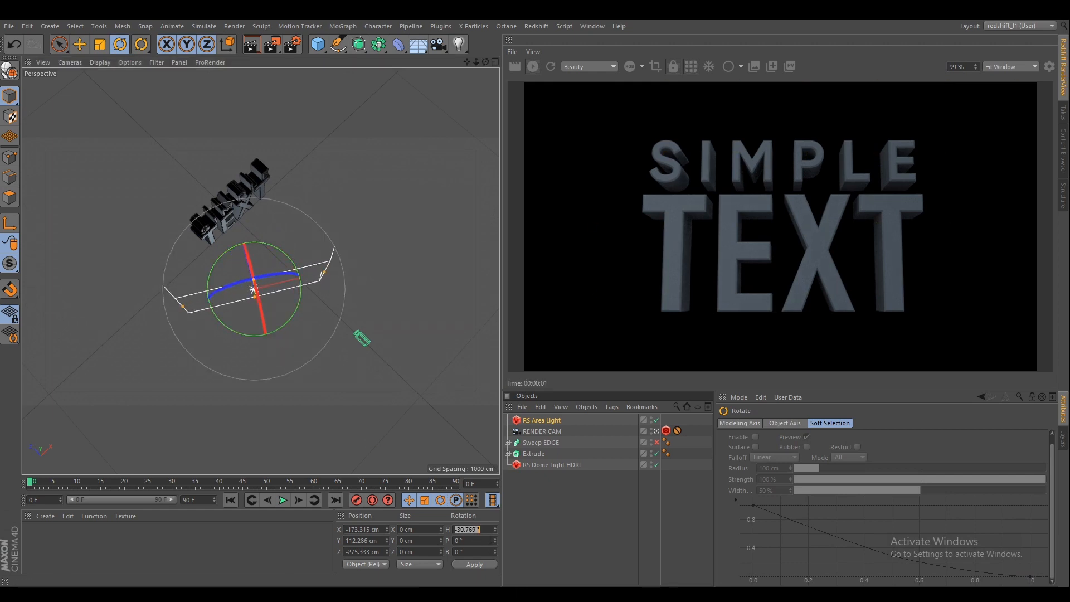
text(-45)
key(Return)
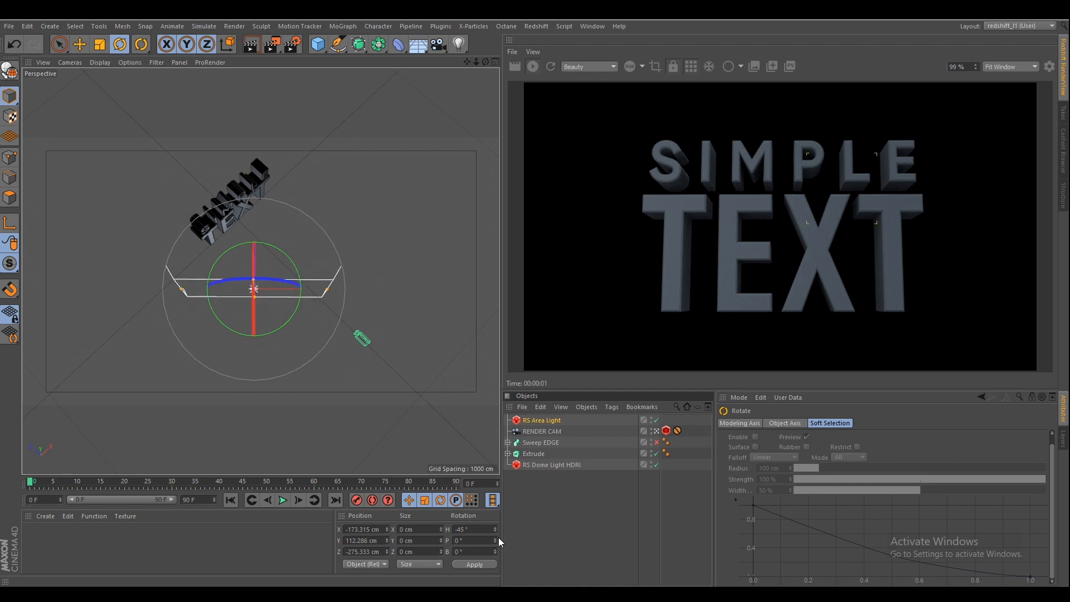
Move the area light below the dome light in the object list and rename it RS Area Light RT
alt+drag(278, 334, 284, 292)
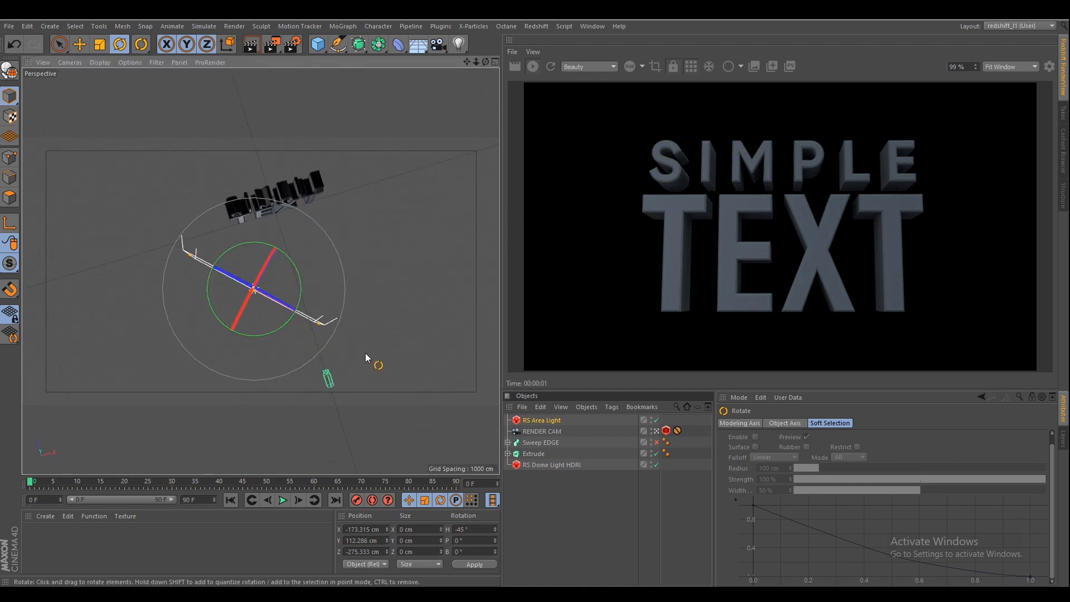
alt+drag(365, 352, 278, 289)
click(558, 420)
drag(557, 420, 563, 520)
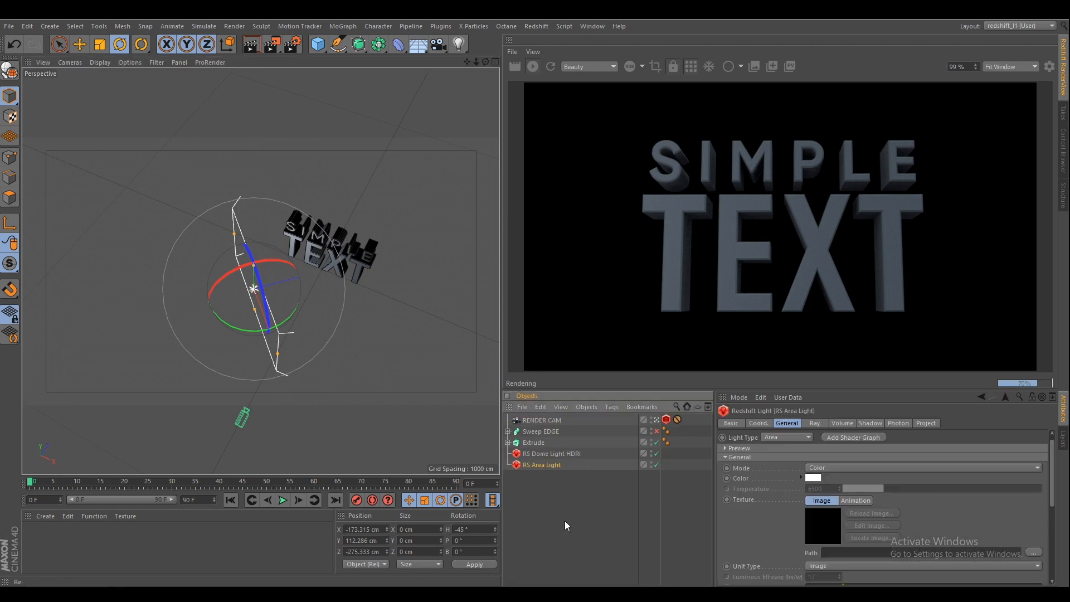
double_click(557, 466)
click(564, 463)
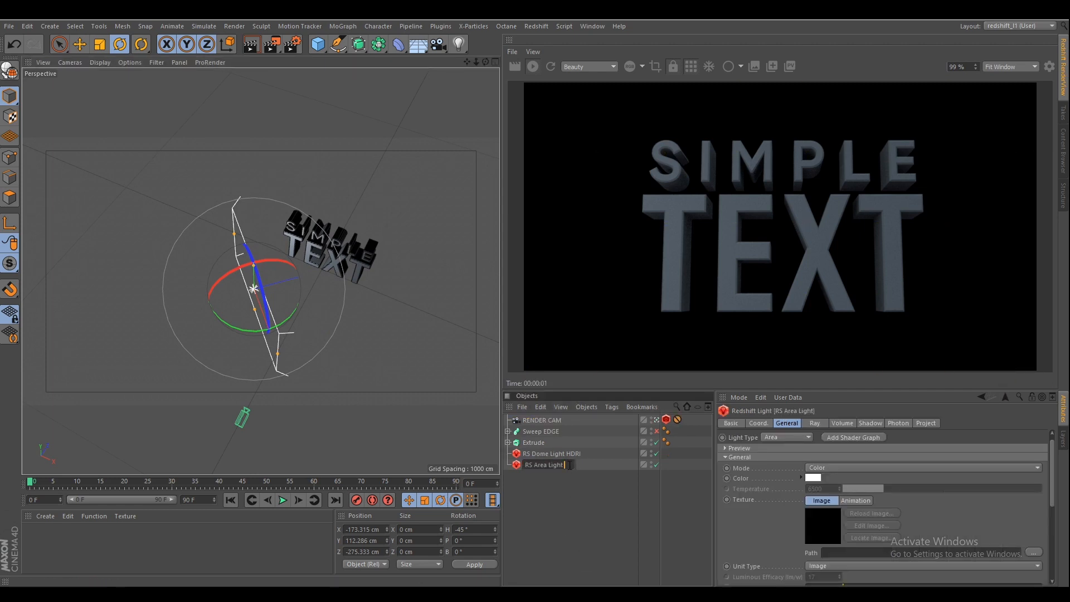
text(RT)
key(Return)
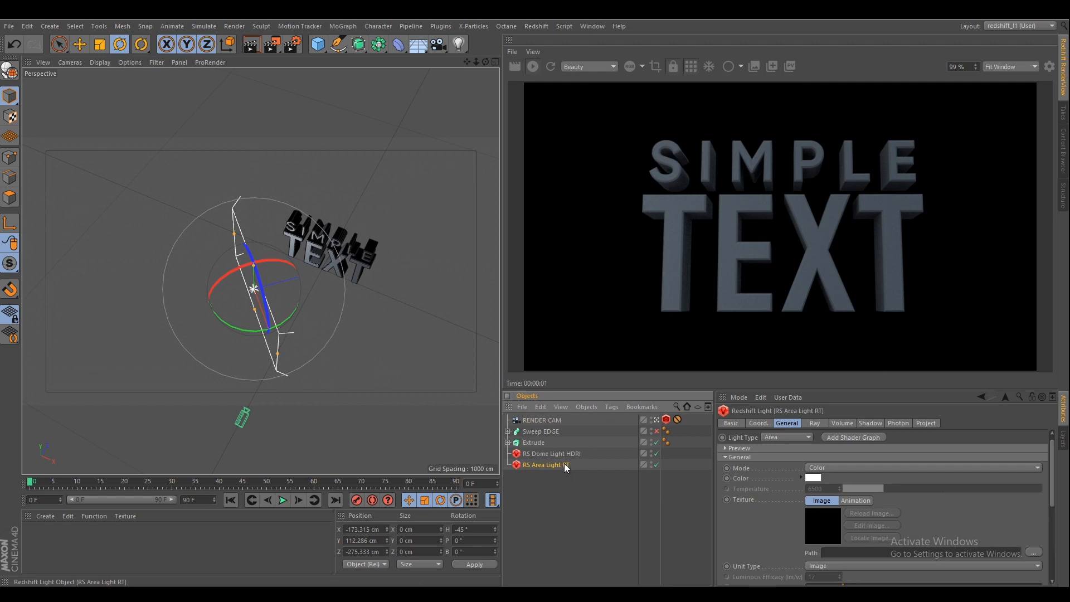
Duplicate RS Area Light RT in the object list and rename the copy RS Area Light LF
ctrl+drag(563, 463, 565, 479)
double_click(574, 477)
click(575, 476)
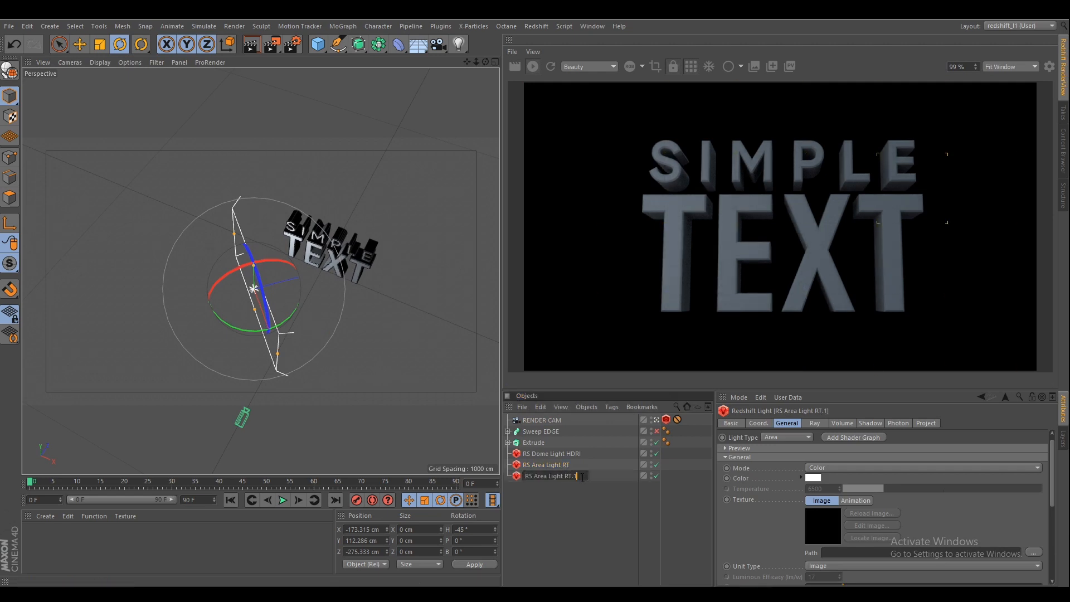
key(BackSpace)
key(Return)
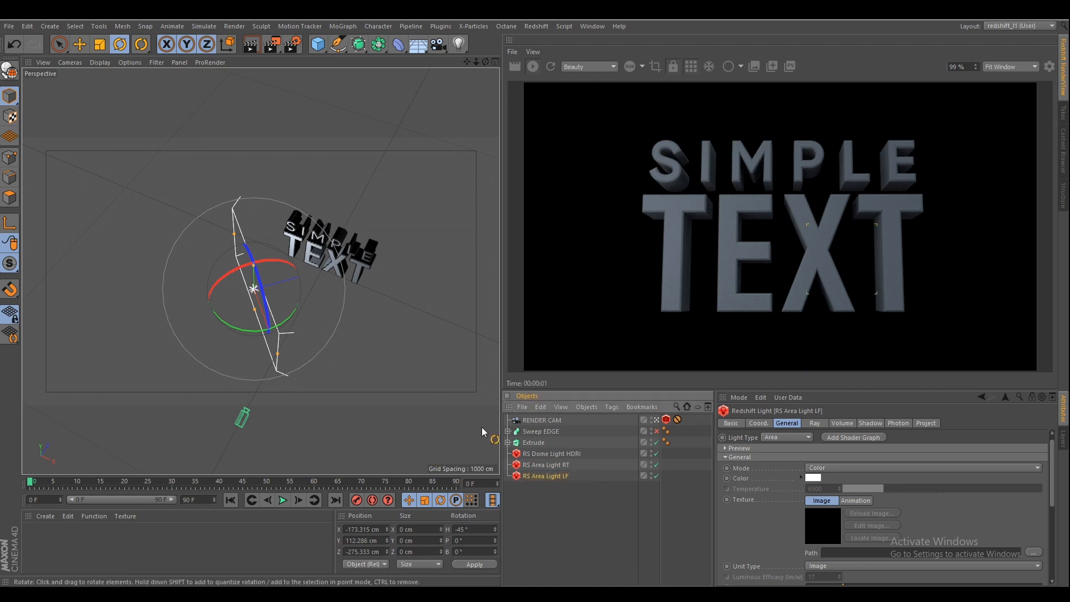
Mirror RS Area Light LF to the other side of the text by setting X to 173.315 cm and heading to 45°
click(759, 423)
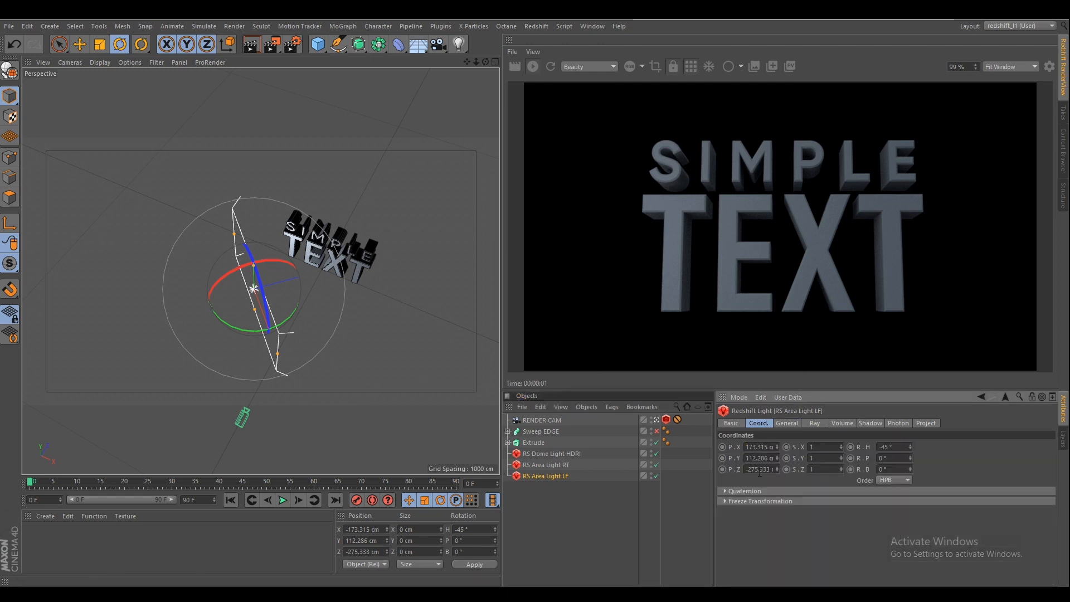
key(Return)
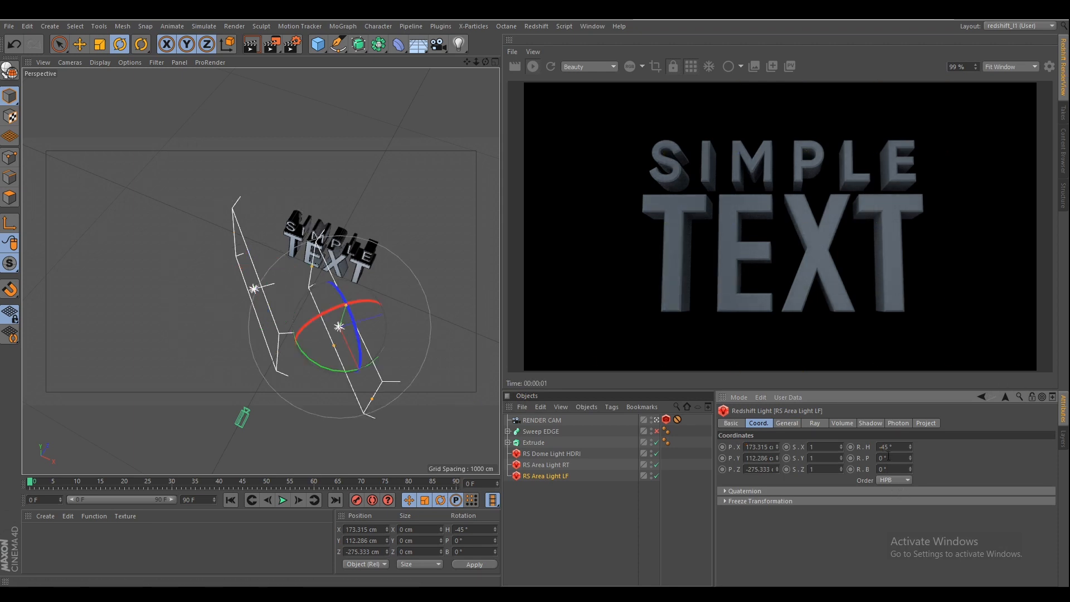
key(Return)
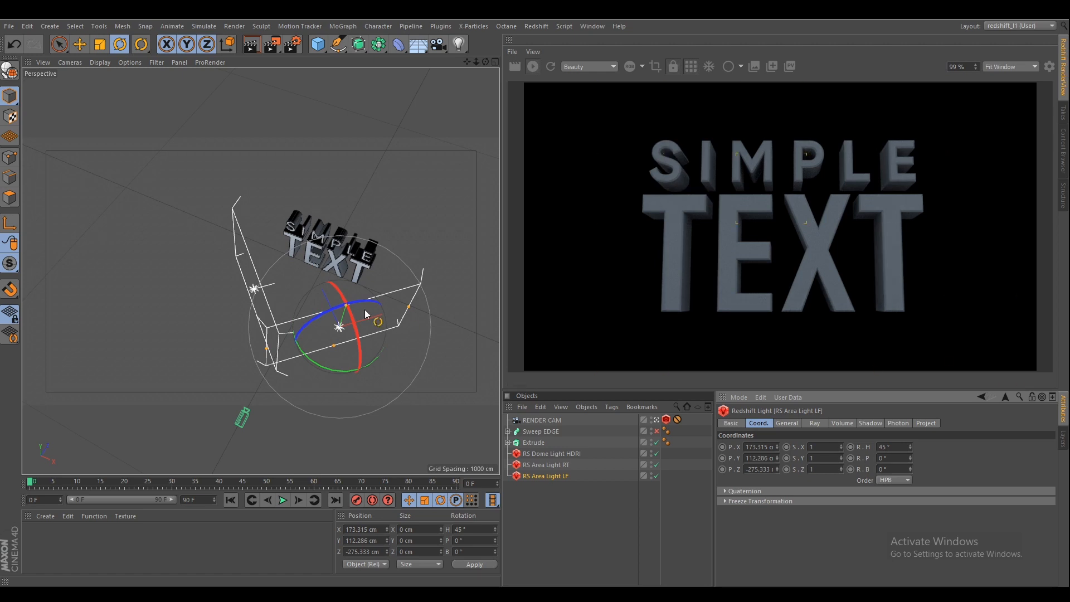
alt+middle_drag(367, 340, 291, 311)
alt+drag(290, 311, 348, 375)
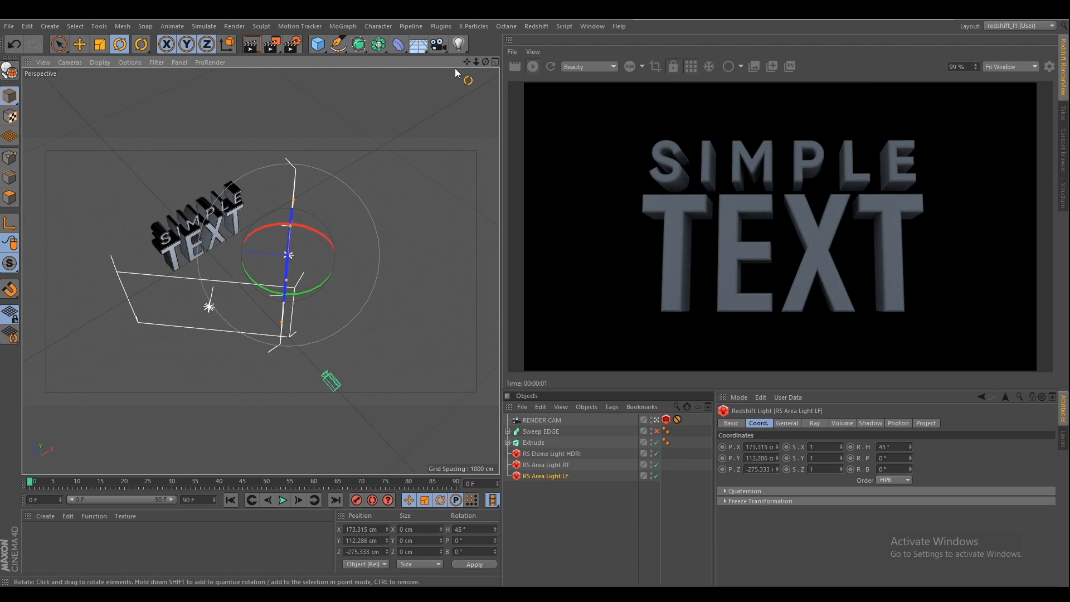
Add a third Redshift area light and widen it across the text
click(536, 26)
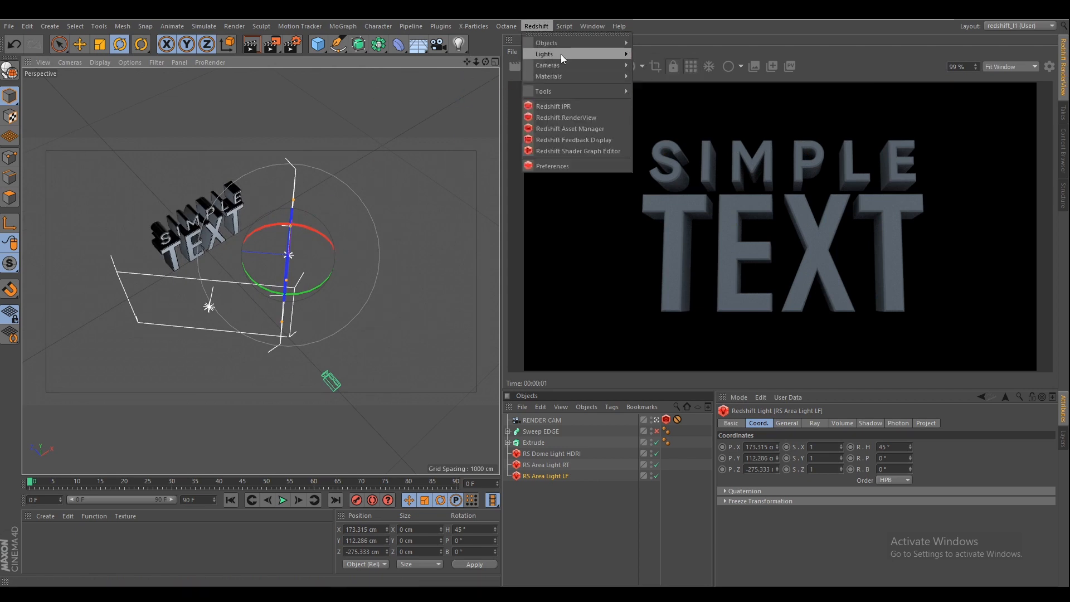
mouse_move(561, 54)
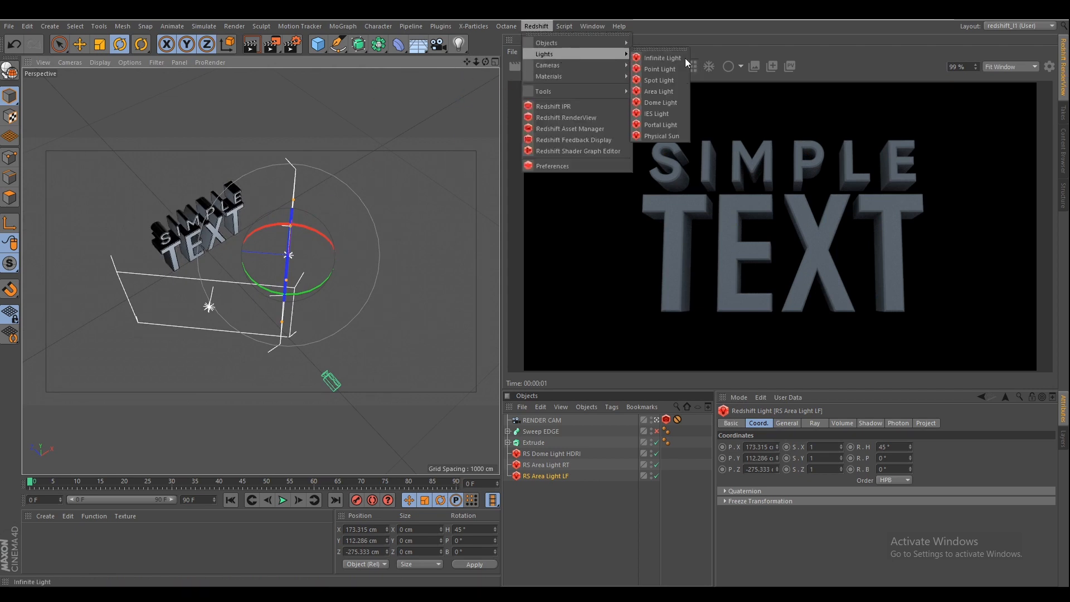
click(666, 95)
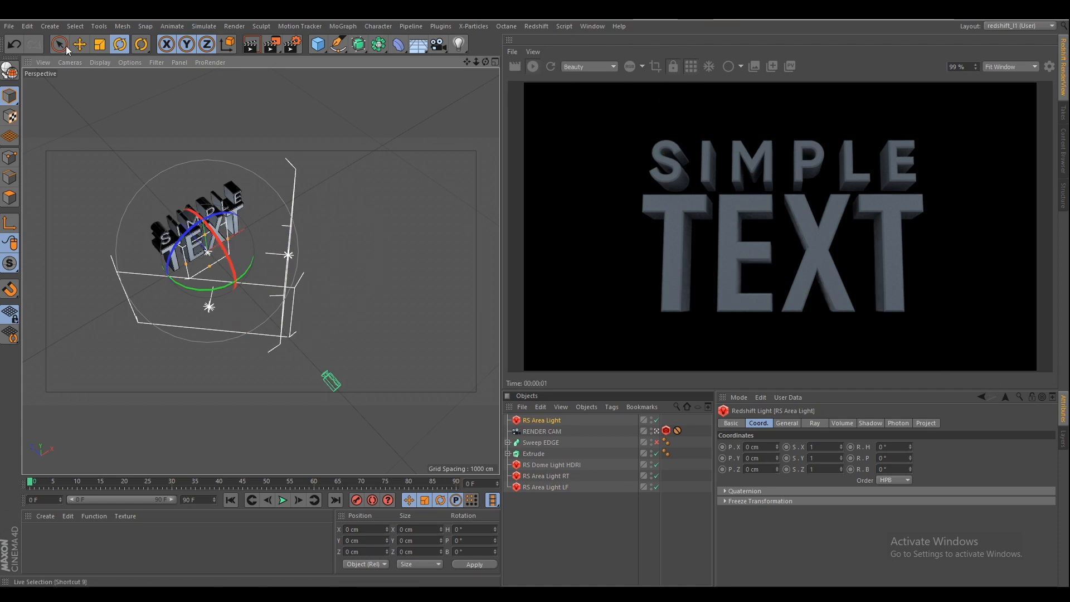
key(e)
drag(230, 243, 262, 227)
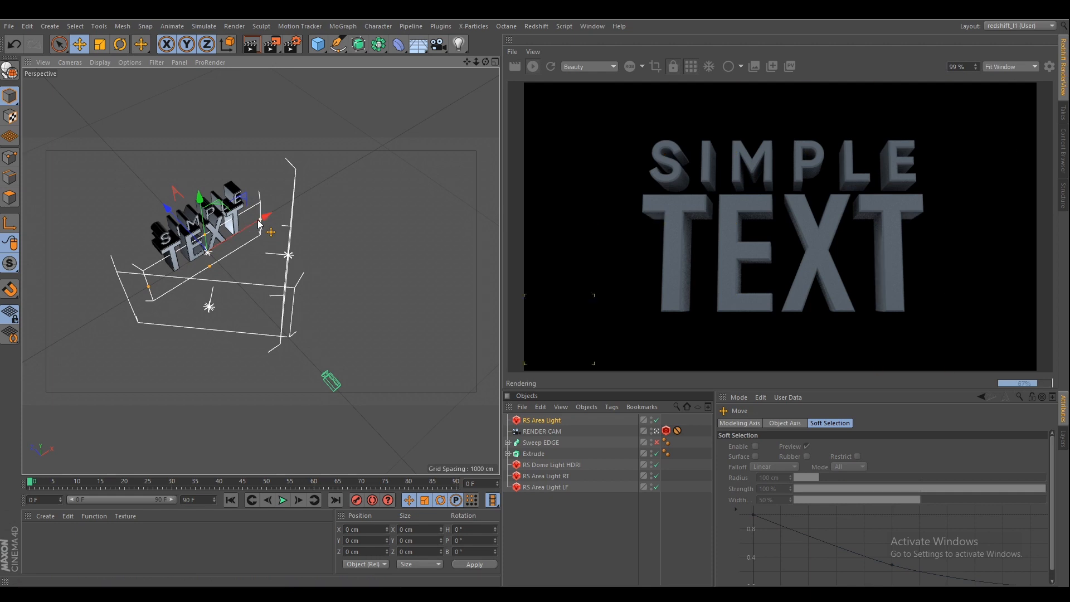
Move the new area light to about 275 cm in Y and -224 cm in Z and pitch it to about -52°
drag(222, 269, 188, 276)
drag(267, 186, 268, 122)
click(120, 44)
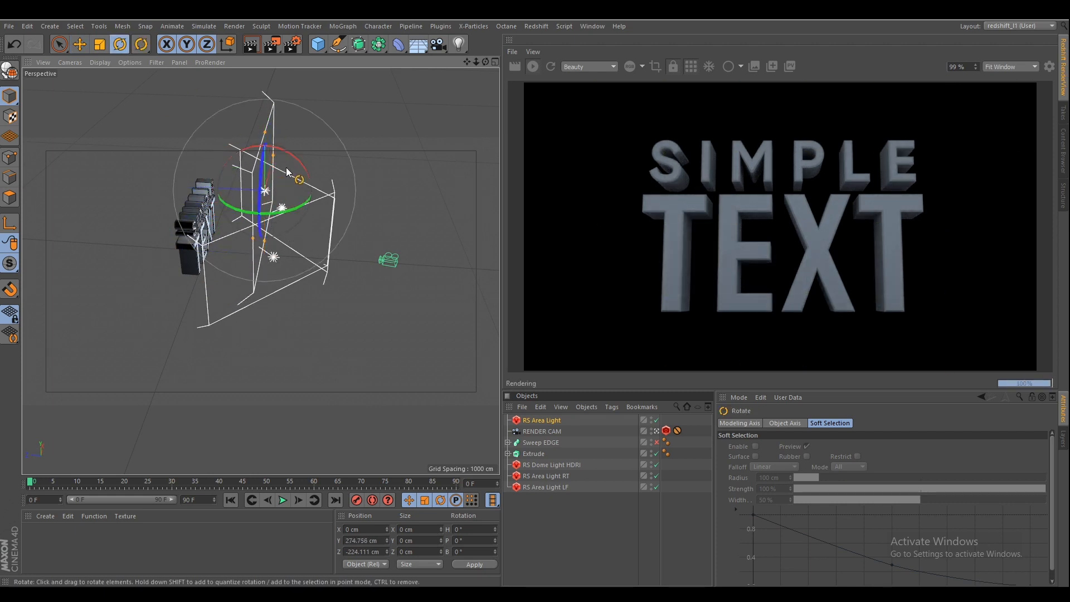
drag(295, 159, 251, 134)
Reposition the tilted area light above the text at about 437 cm in Y and -195 cm in Z
click(79, 44)
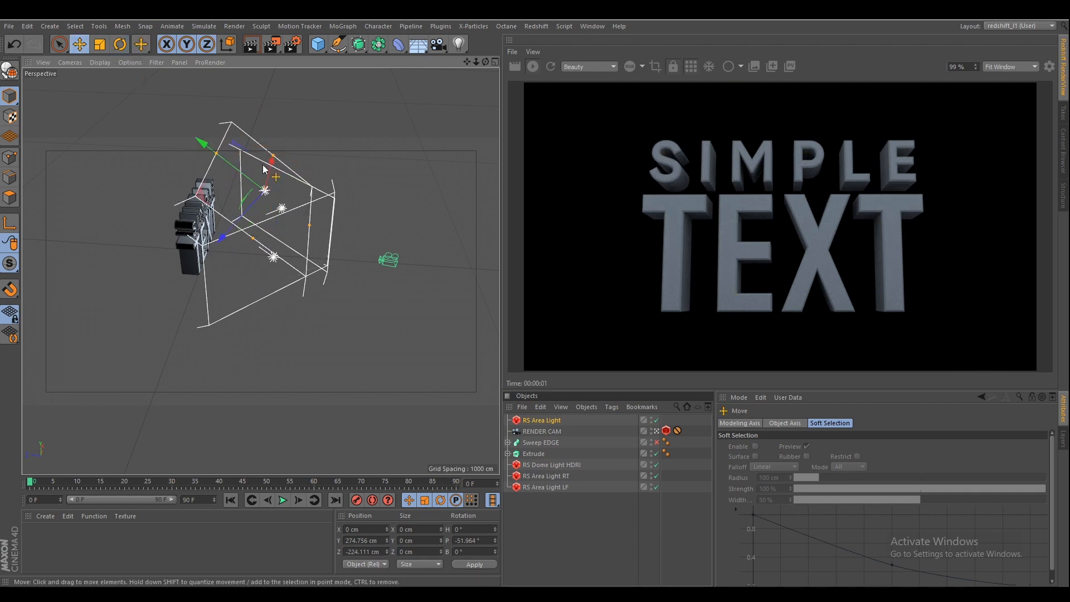
alt+drag(320, 219, 318, 295)
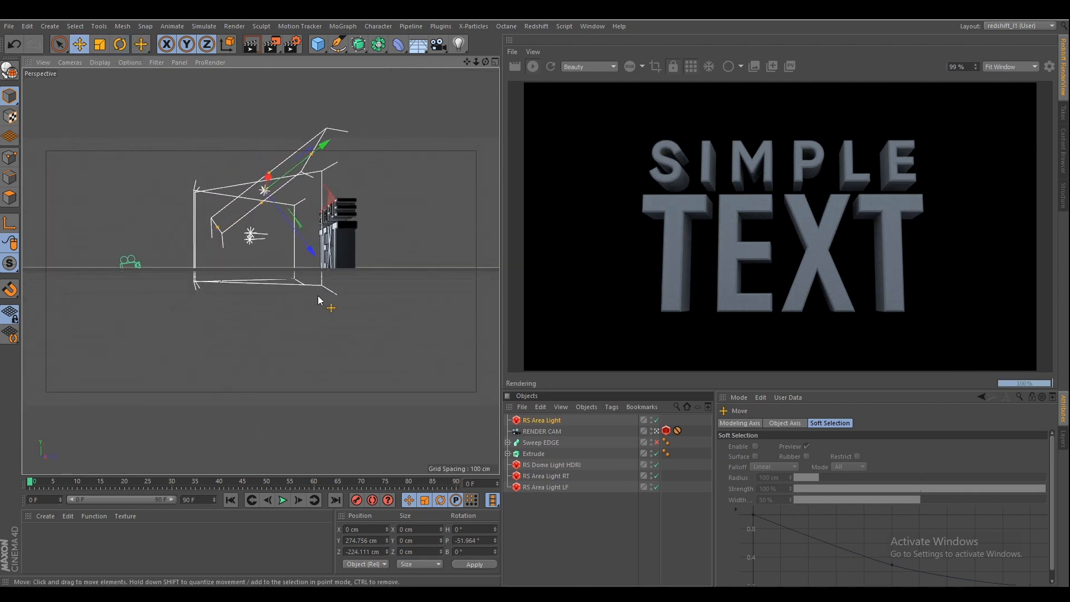
drag(312, 256, 352, 120)
alt+drag(235, 295, 290, 239)
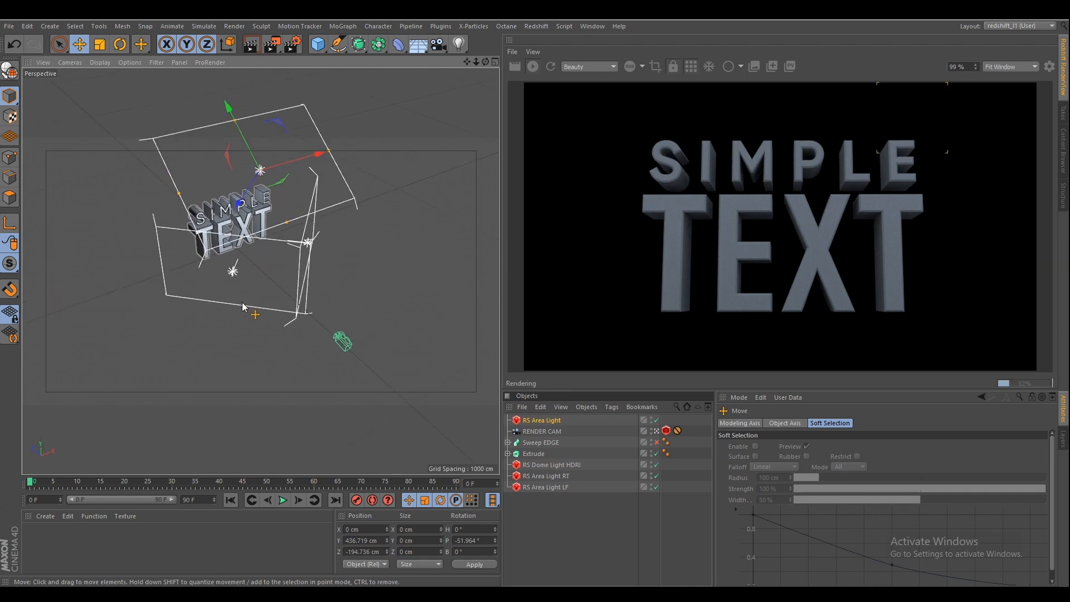
alt+drag(228, 195, 252, 312)
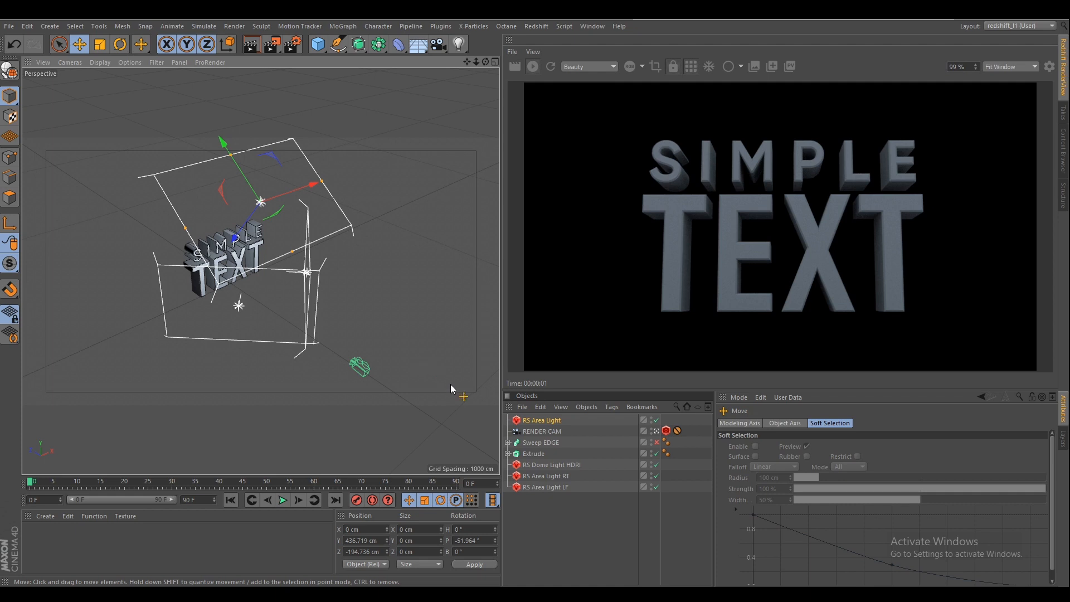
Move the new area light to the end of the object list and rename it RS Area Light TOP
drag(588, 560, 585, 548)
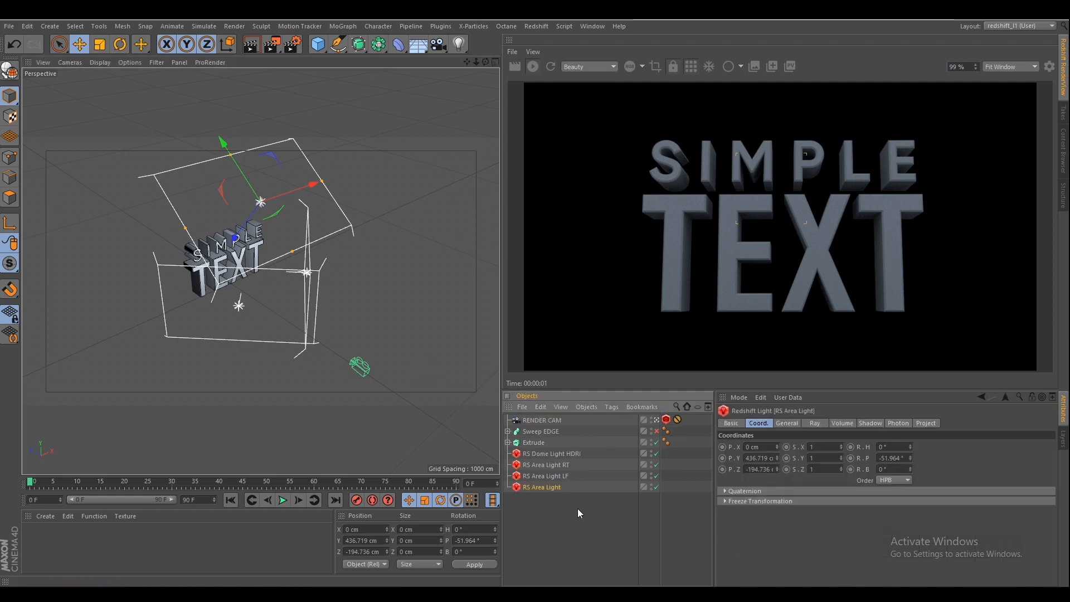
double_click(557, 488)
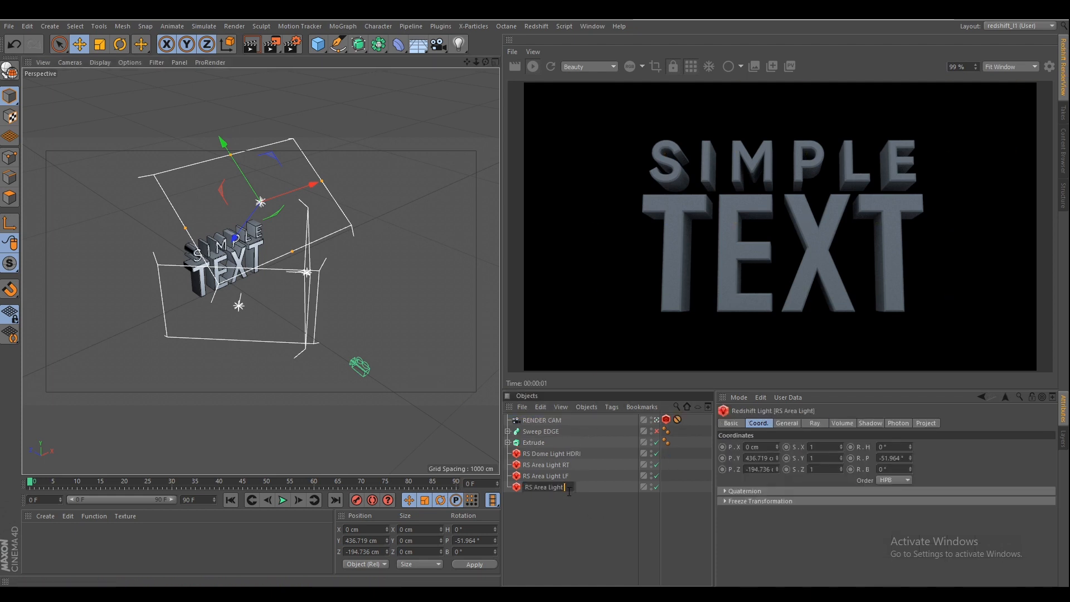
text(TOP)
key(Return)
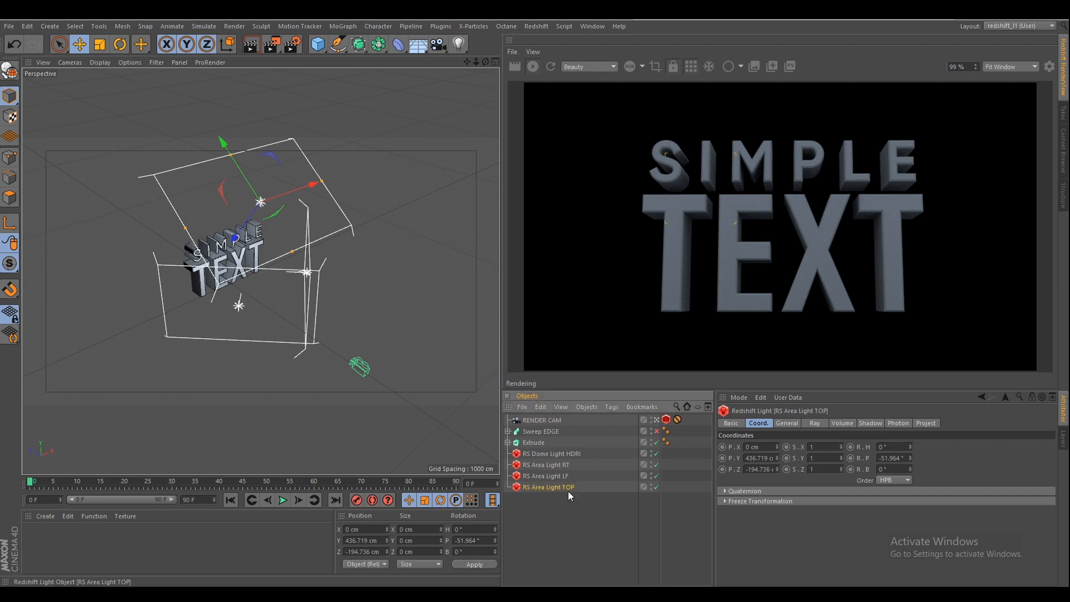
Give RS Area Light RT a pale yellow color with a 44° hue and an intensity multiplier of 1.3
click(566, 466)
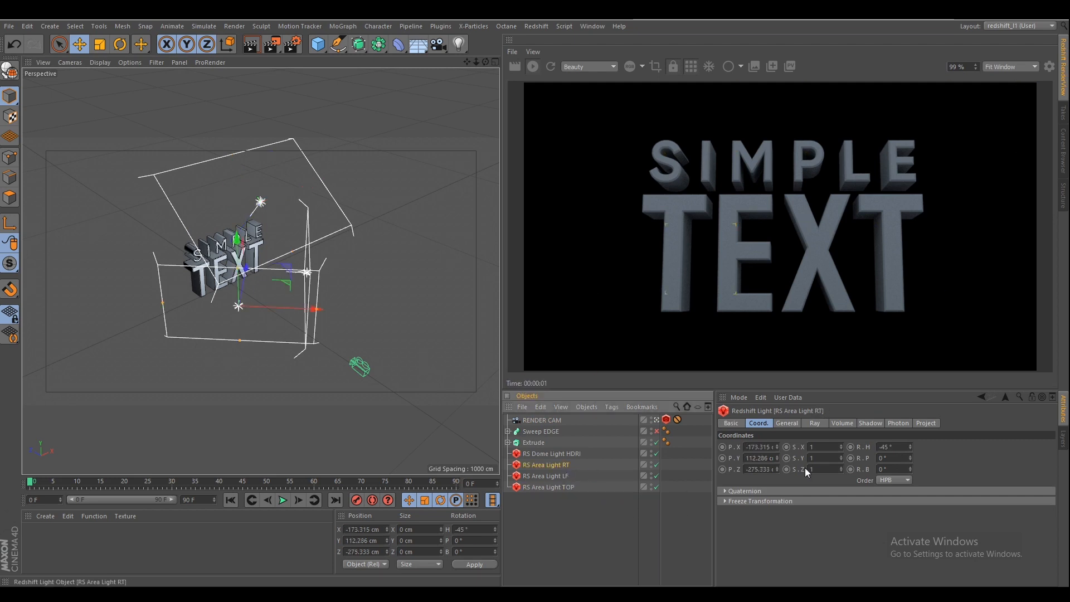
click(788, 424)
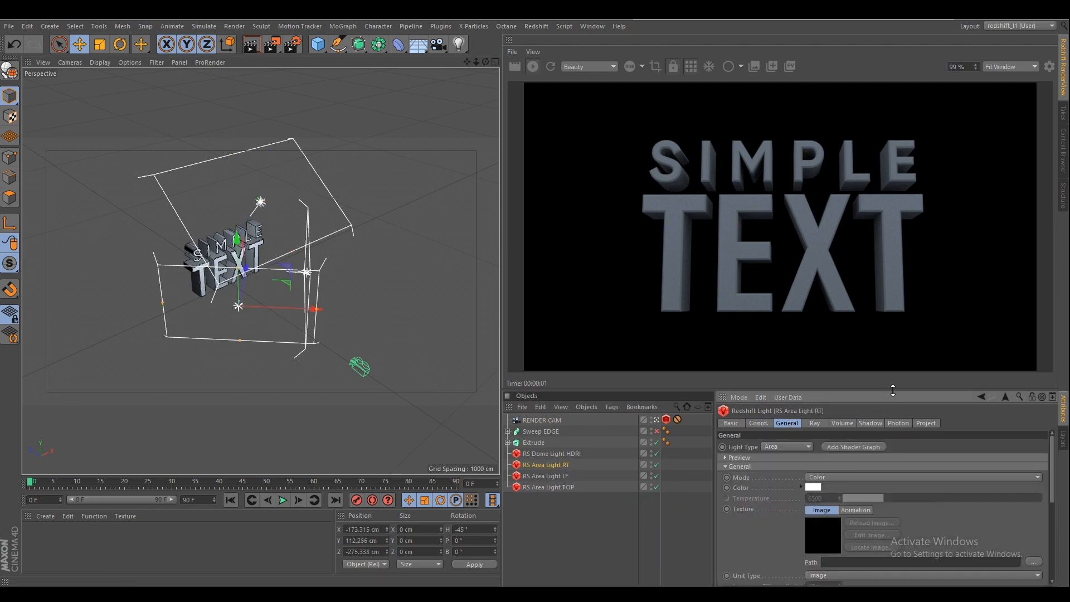
drag(890, 389, 891, 351)
alt+drag(256, 307, 234, 306)
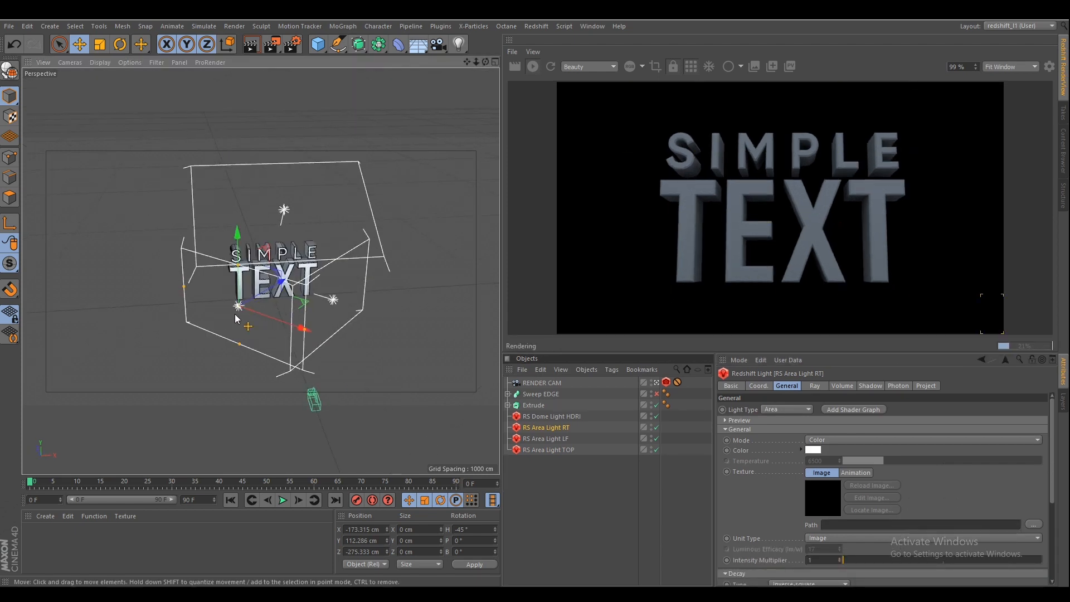
click(815, 451)
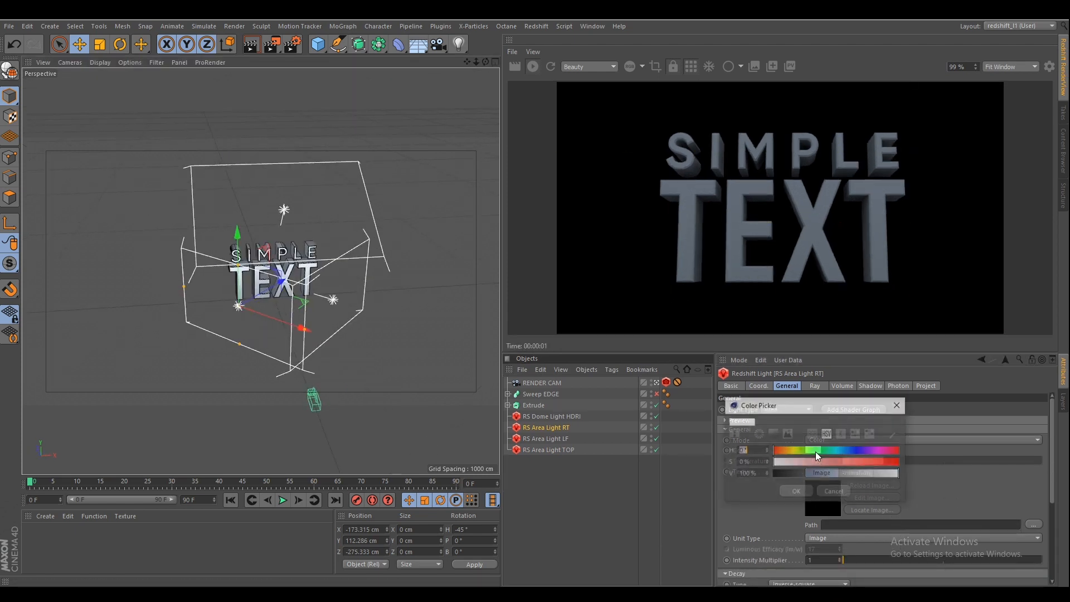
click(785, 452)
drag(785, 451, 788, 452)
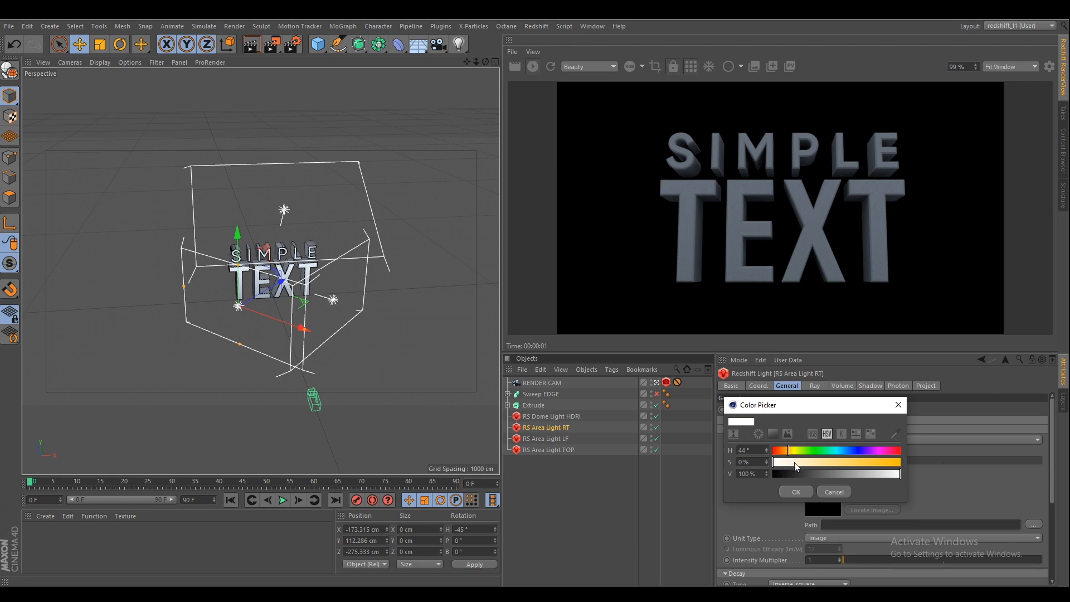
click(806, 462)
click(797, 491)
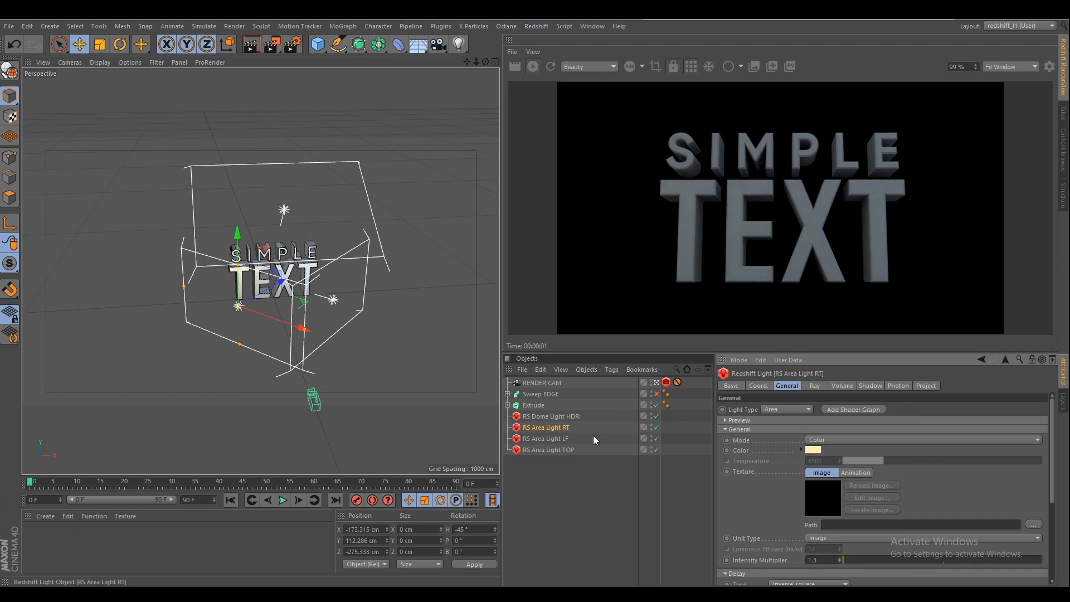
Give RS Area Light LF a blue color with hue 233° and saturation 49%, and an intensity multiplier of 1.3
click(565, 439)
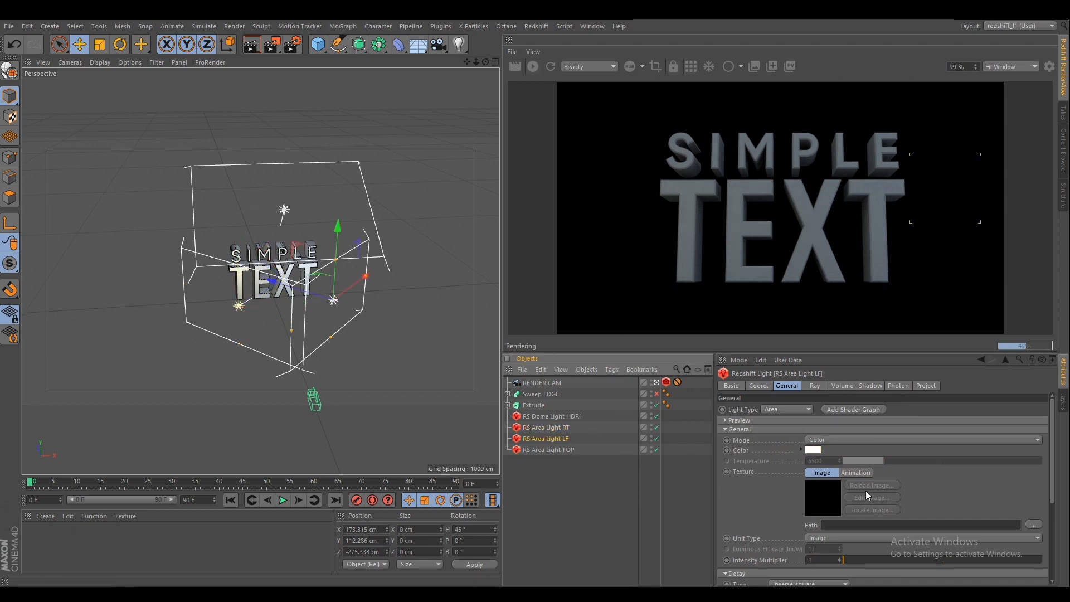
click(812, 449)
drag(833, 449, 850, 456)
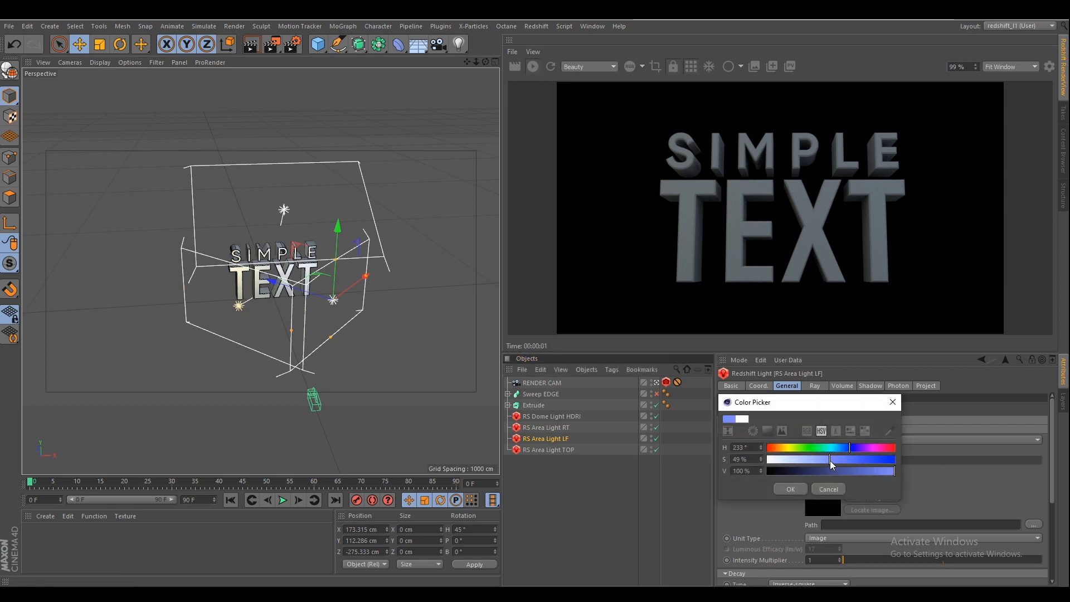
click(804, 493)
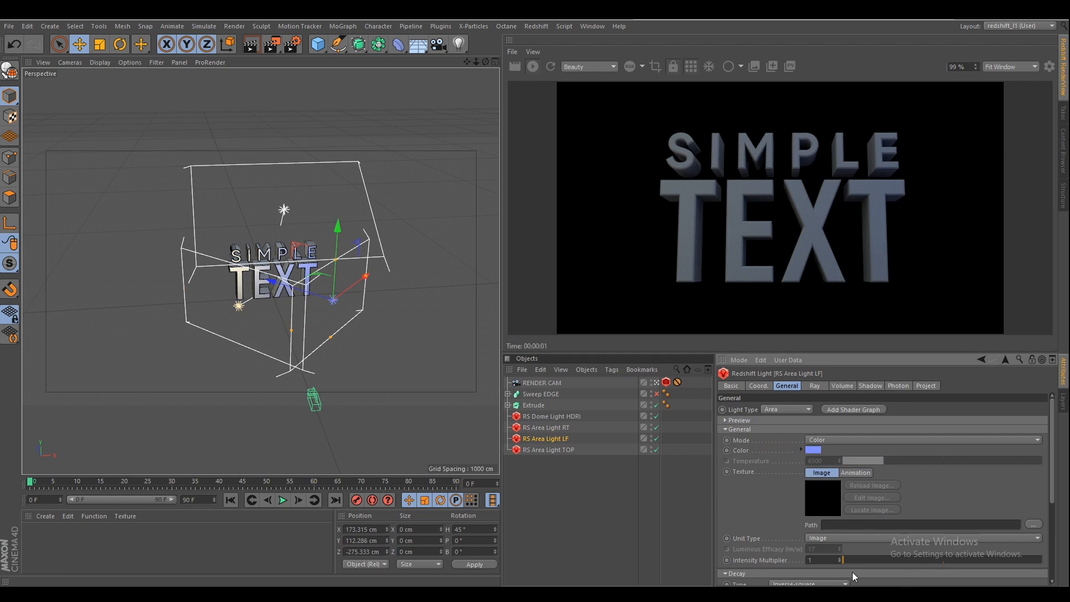
click(824, 559)
text(.3)
key(Return)
Give RS Area Light TOP a pale orange color with hue 30° and saturation 17%, and an intensity multiplier of 1.4
click(567, 449)
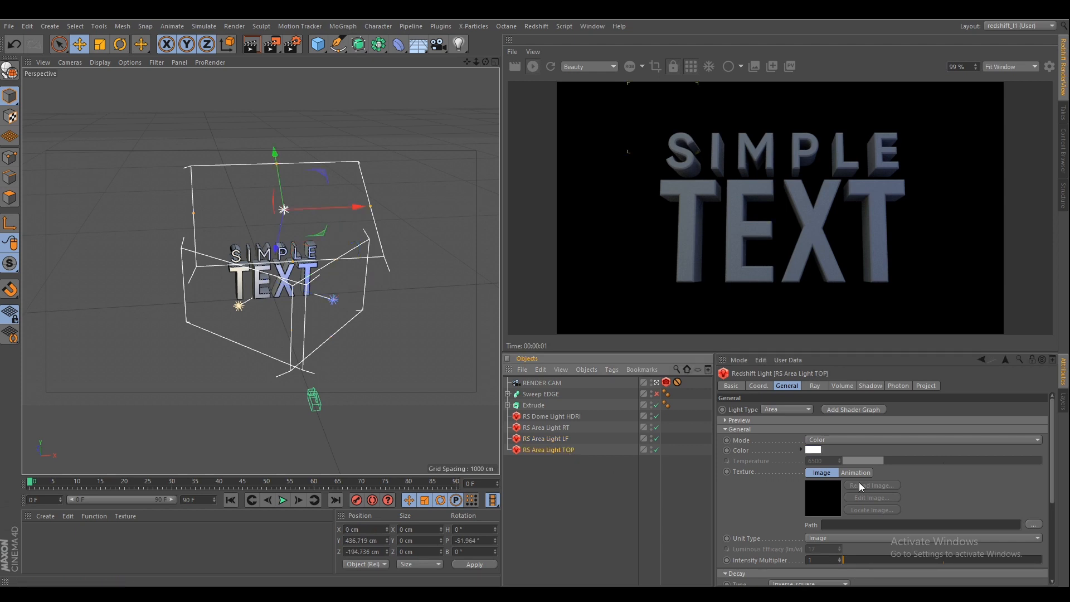
click(811, 451)
click(778, 447)
click(790, 459)
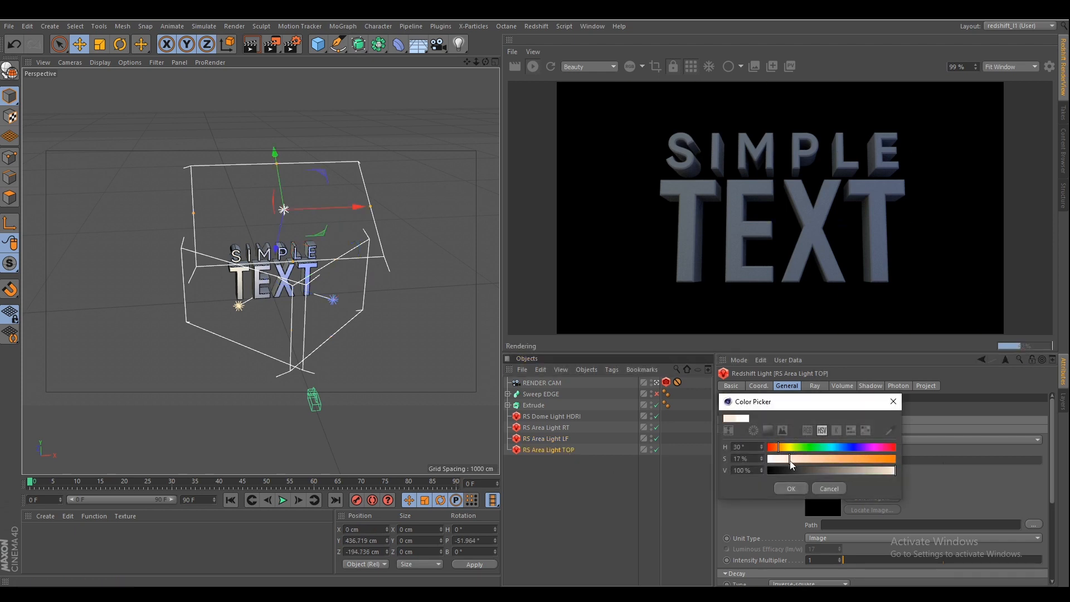
click(792, 488)
click(826, 561)
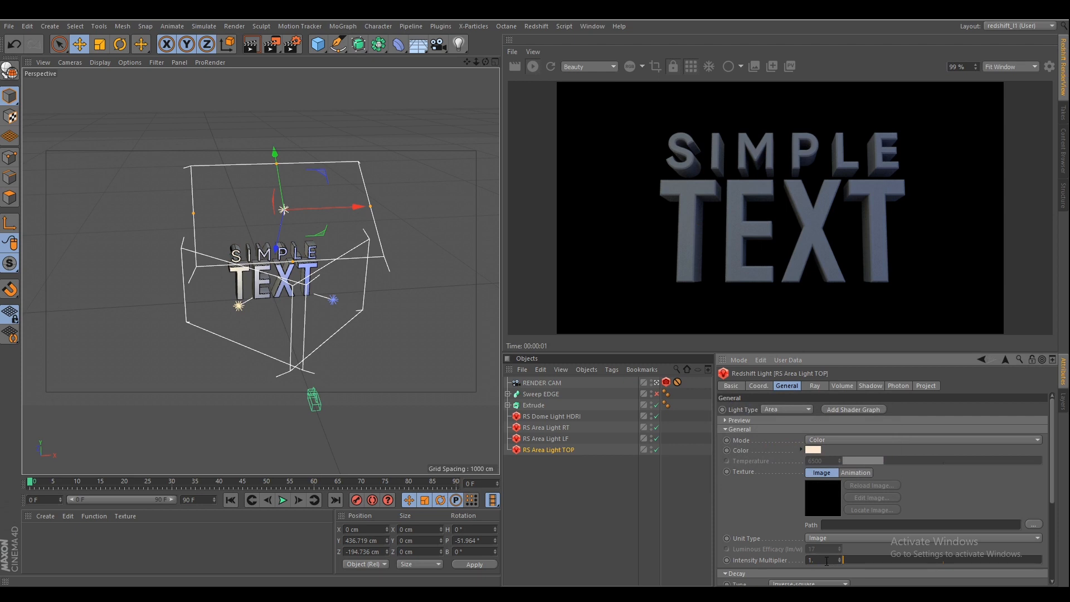
key(Return)
click(529, 26)
mouse_move(570, 78)
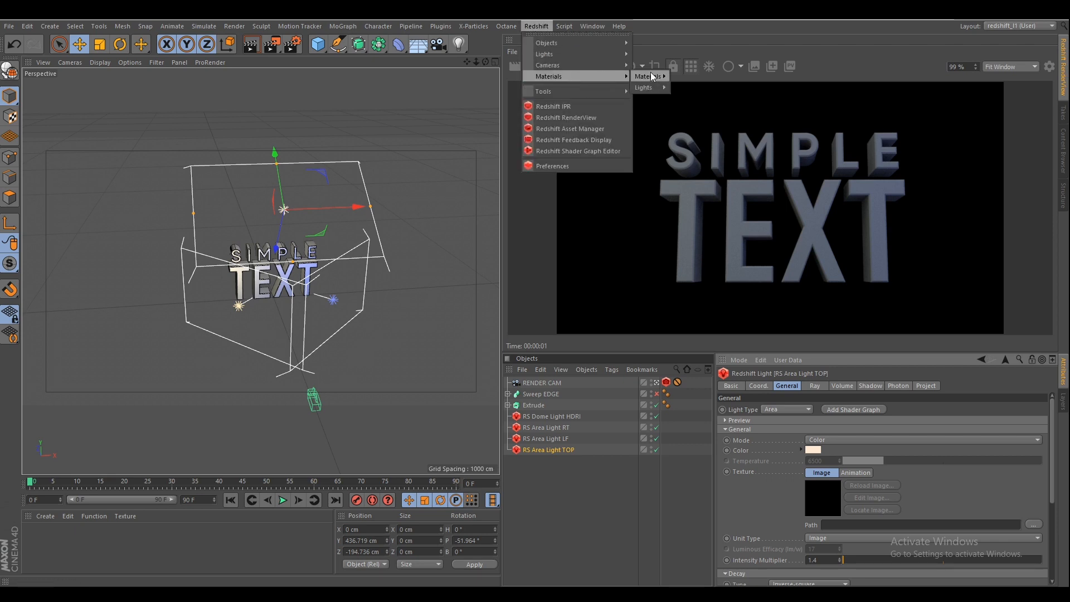
mouse_move(650, 73)
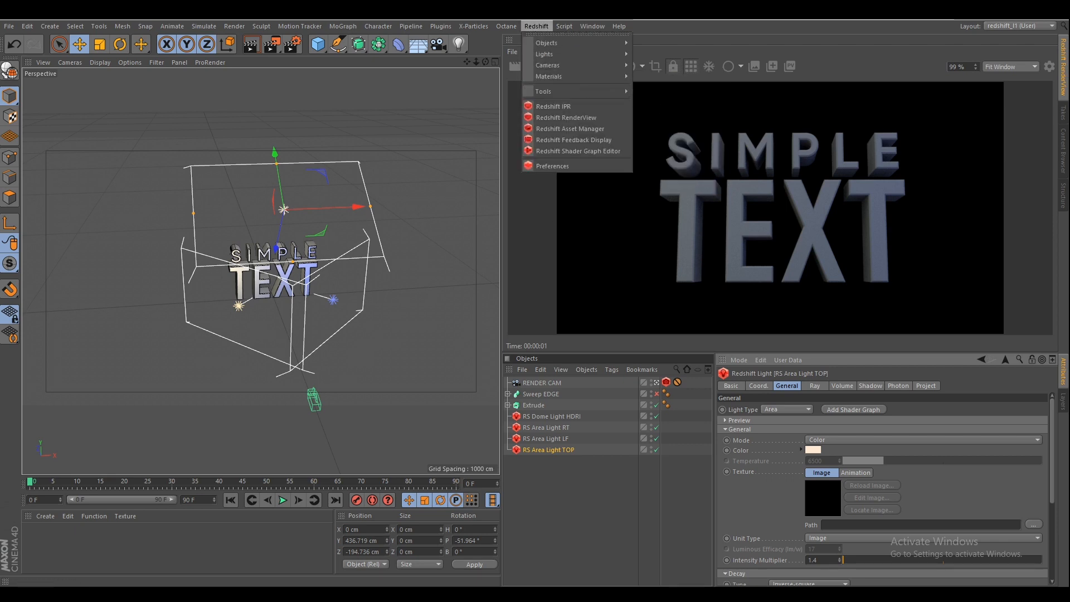
Create a Redshift Car Paint material and apply it to the Extrude object
click(42, 516)
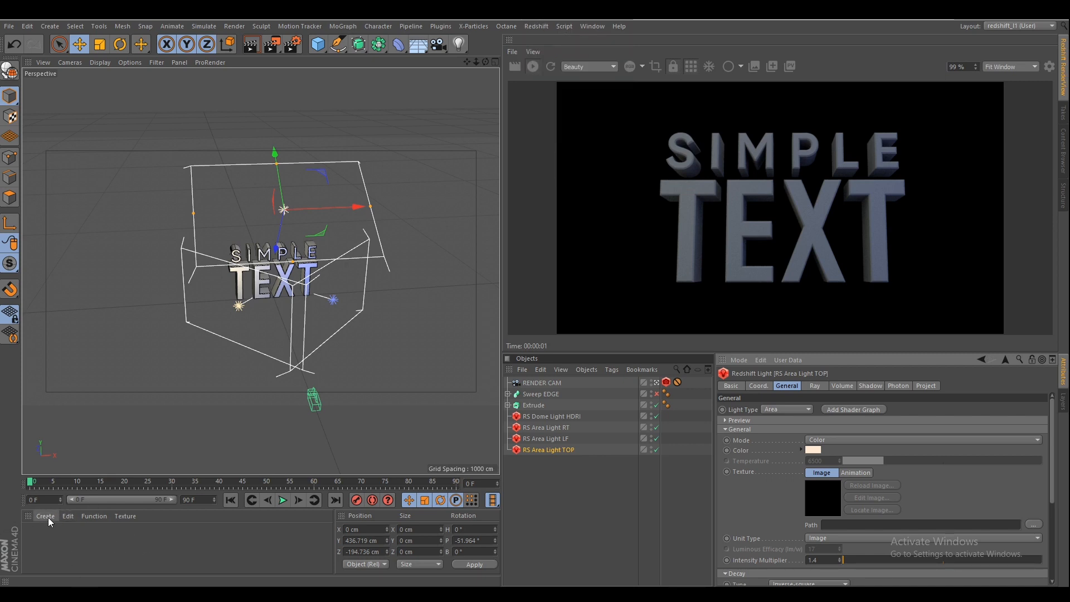
click(44, 516)
mouse_move(70, 436)
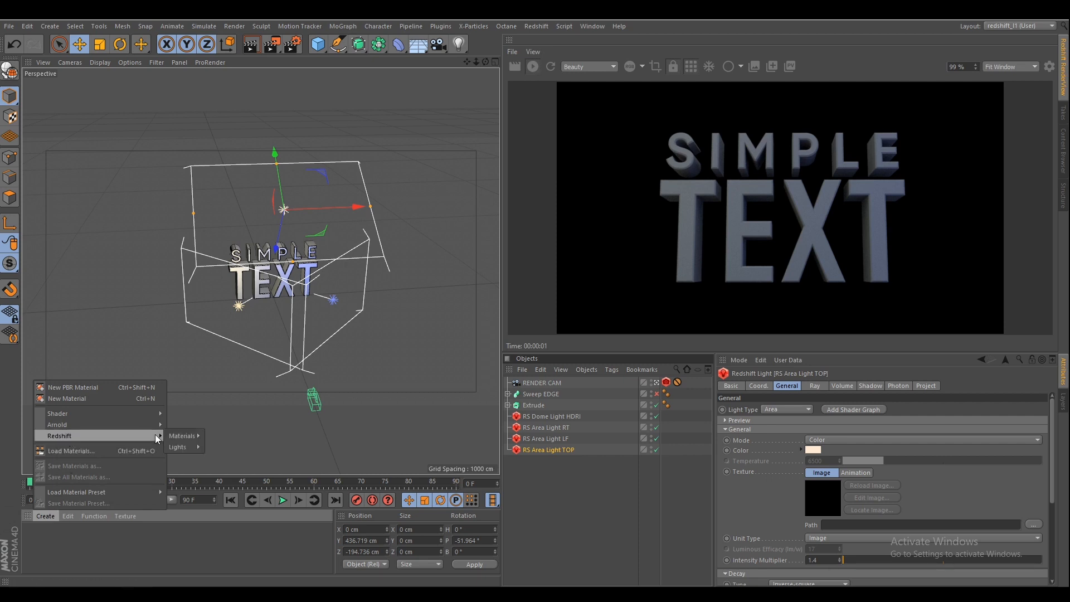
mouse_move(195, 437)
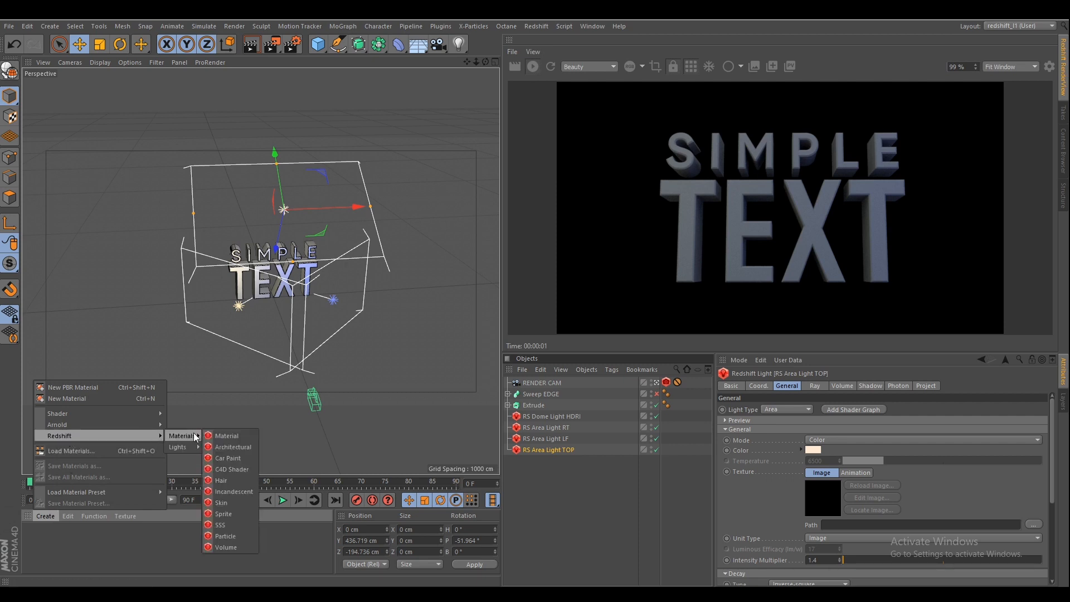
click(239, 457)
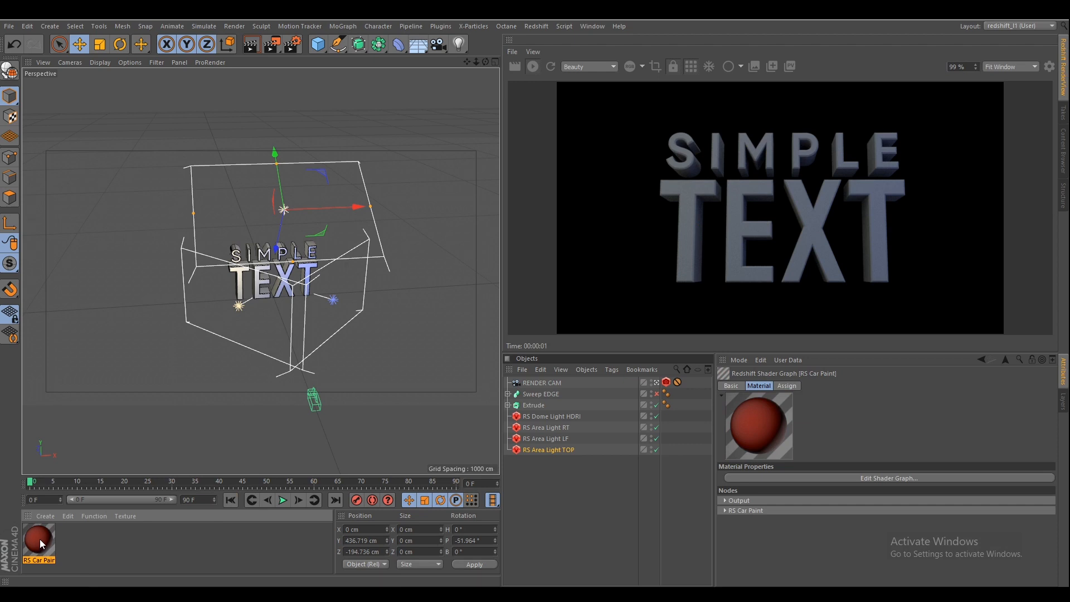
mouse_move(39, 539)
mouse_down()
mouse_move(520, 394)
mouse_move(530, 405)
mouse_up()
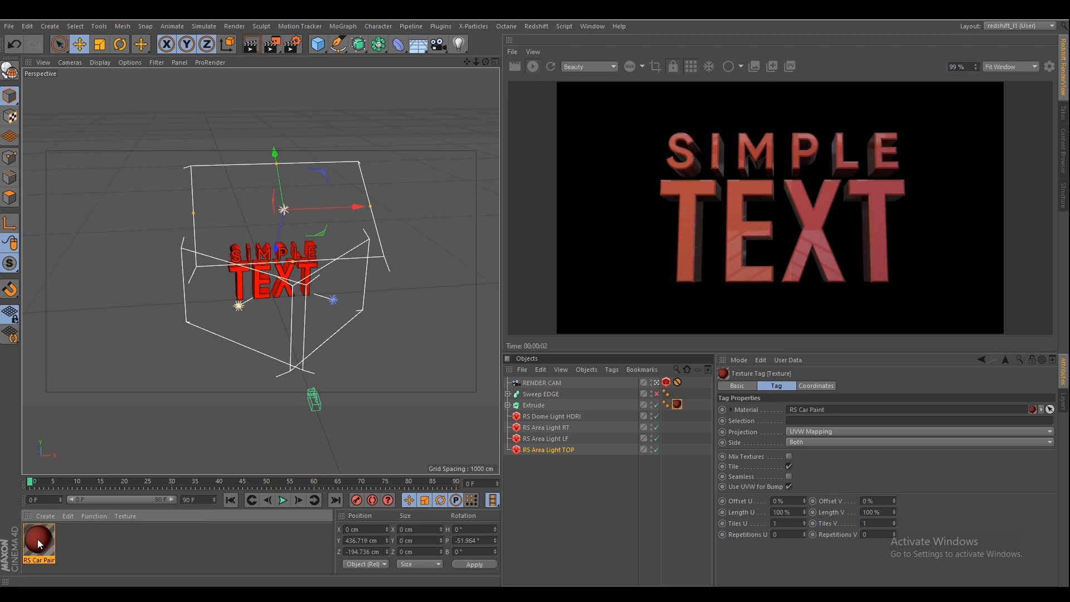
Open the RS Car Paint material for editing and set its base layer diffuse weight to 1
scroll(323, 299, up, 4)
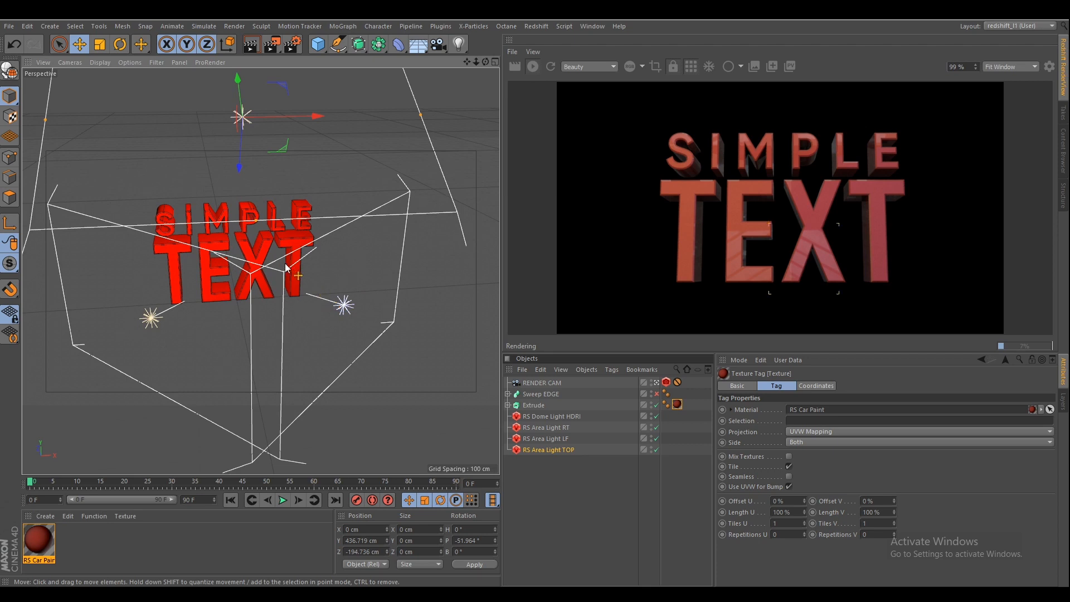
alt+middle_drag(286, 267, 311, 337)
alt+drag(310, 336, 288, 330)
alt+middle_drag(288, 327, 304, 275)
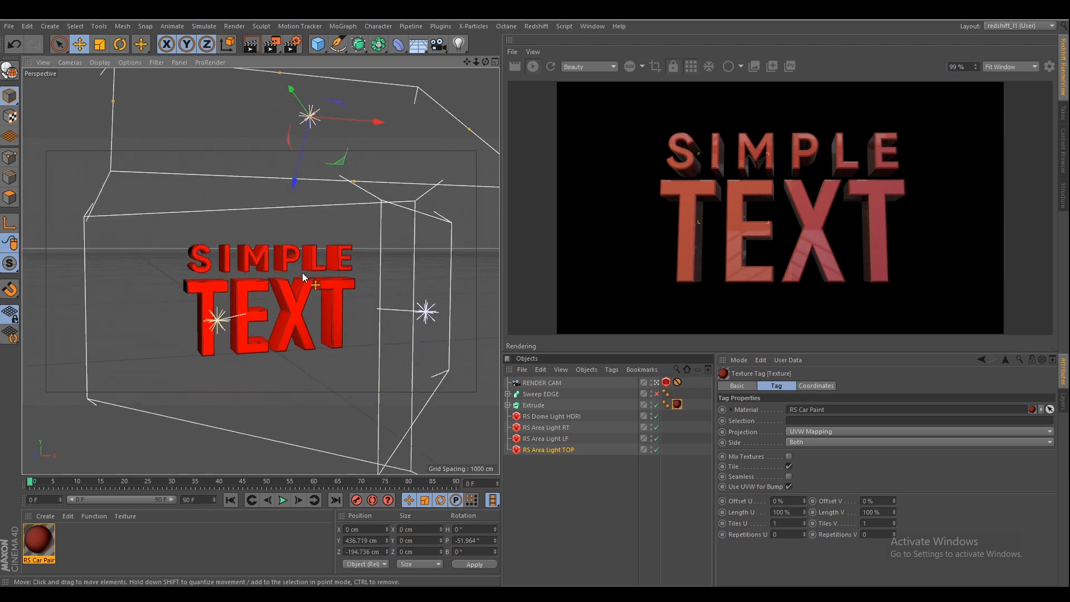
double_click(39, 544)
drag(330, 87, 395, 193)
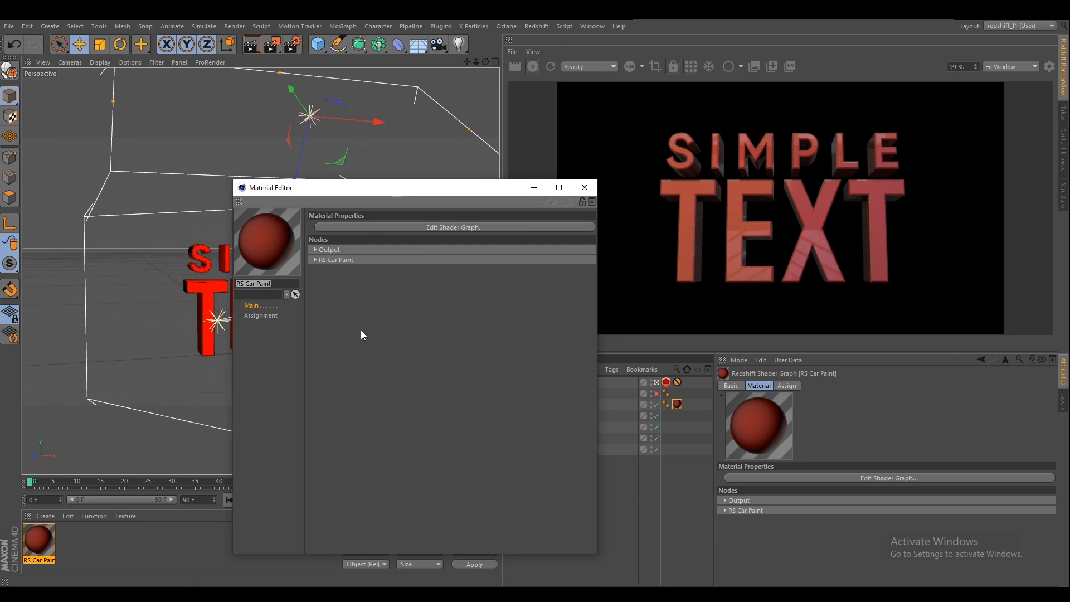
click(328, 258)
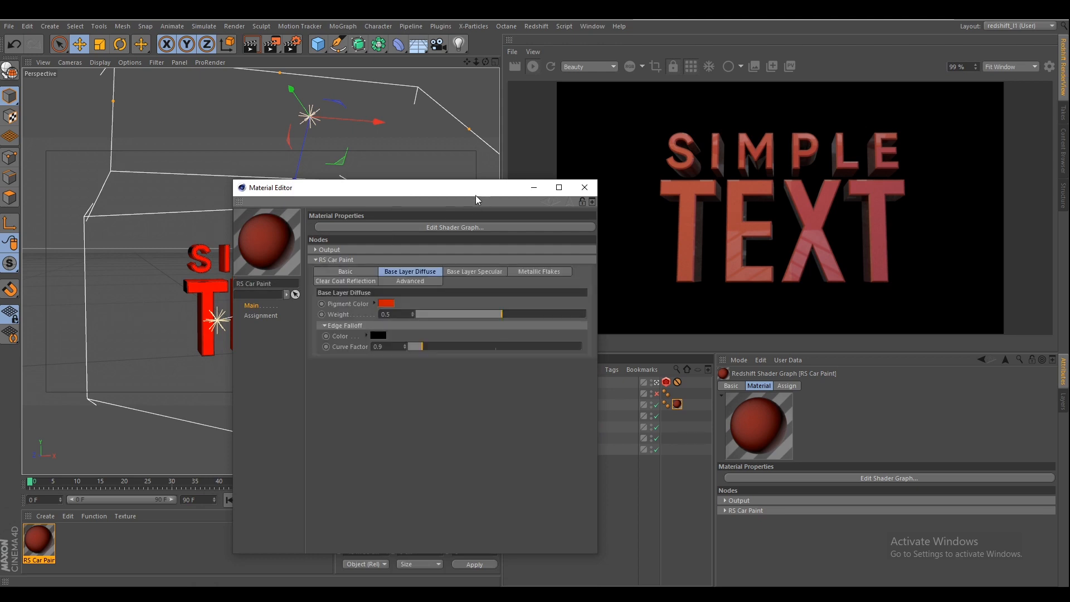
drag(476, 196, 344, 164)
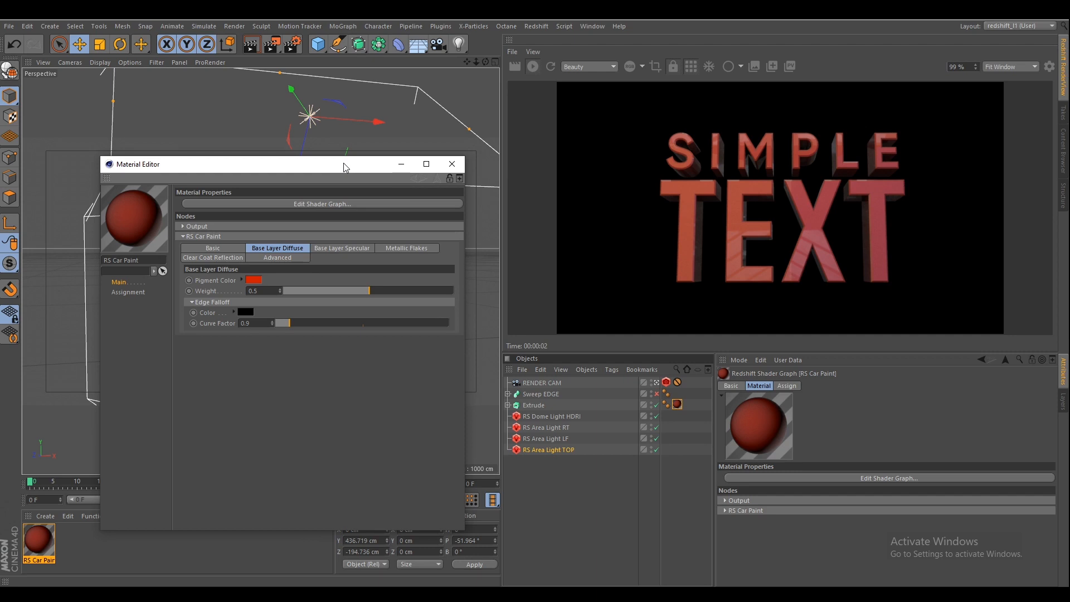
mouse_move(343, 163)
mouse_down()
mouse_move(352, 212)
mouse_move(351, 161)
mouse_up()
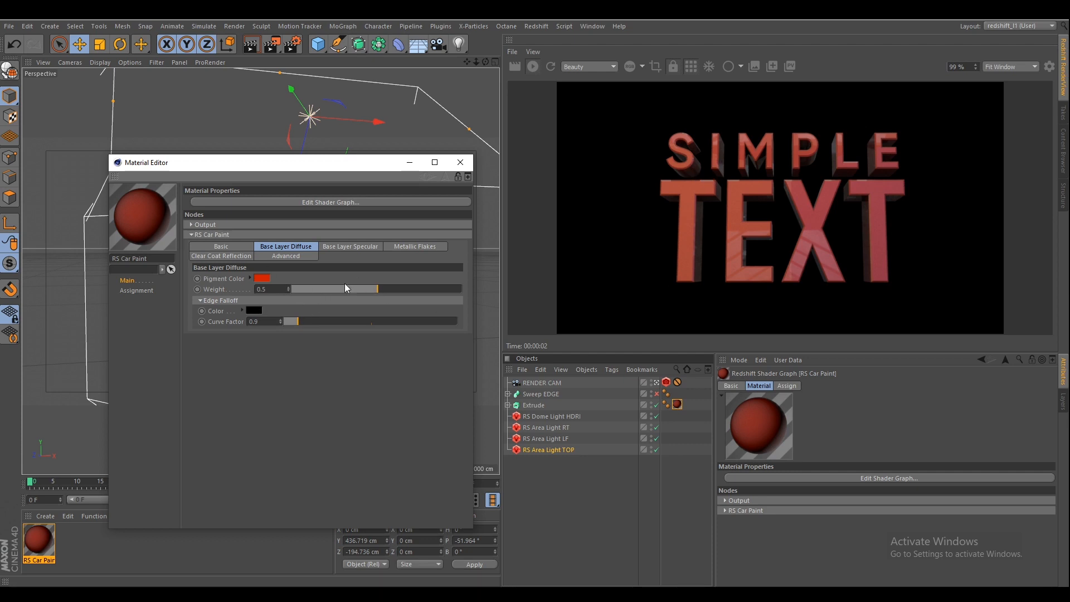
drag(349, 286, 507, 311)
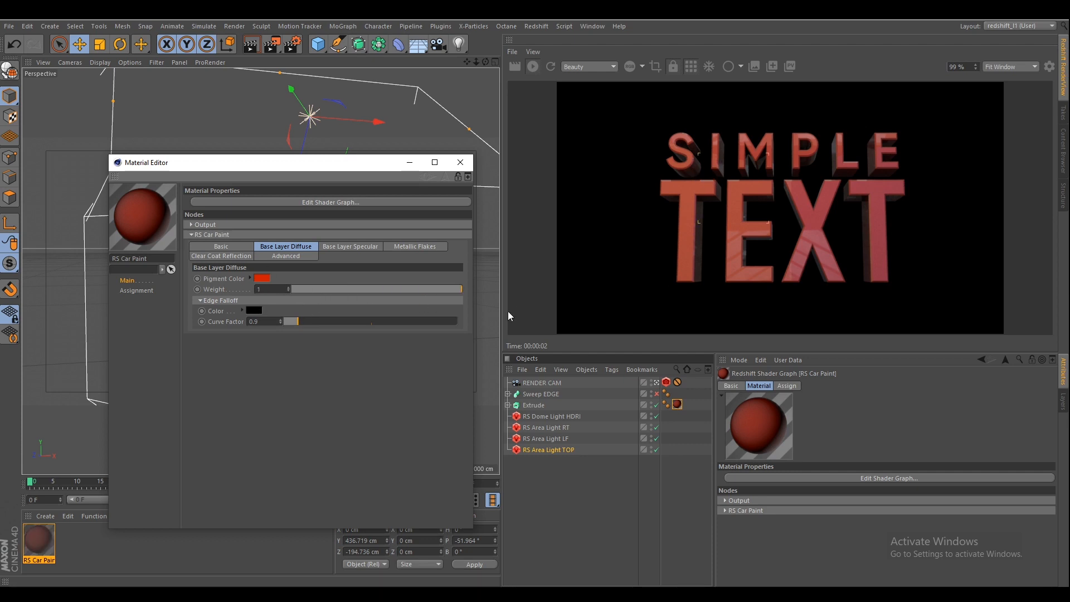
Try orange pigment colors for the car paint's base layer diffuse, ending on a yellow-orange with hue 42°
click(261, 277)
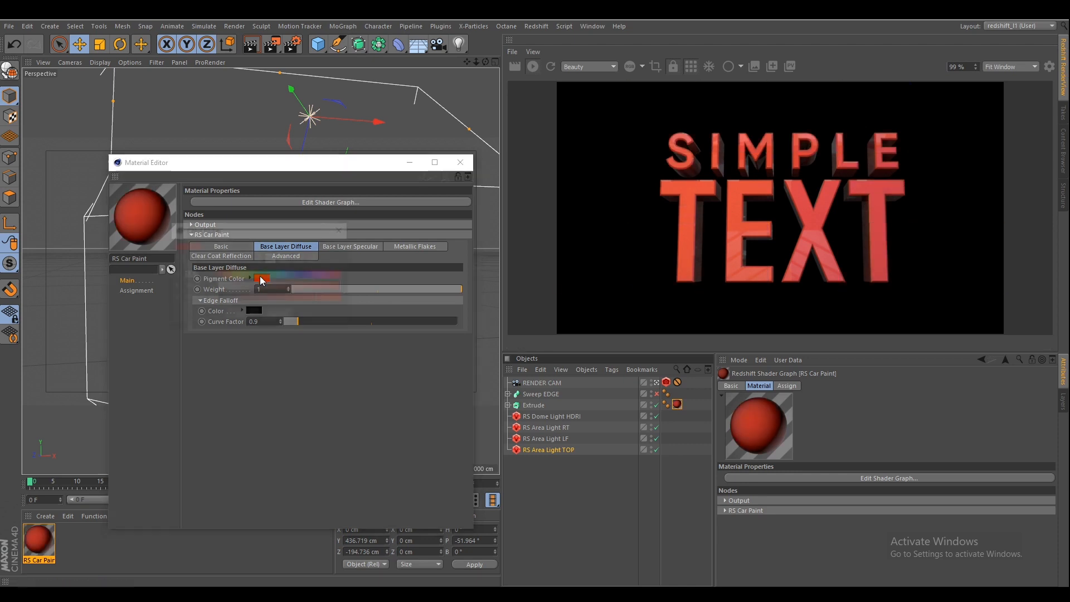
drag(220, 275, 227, 277)
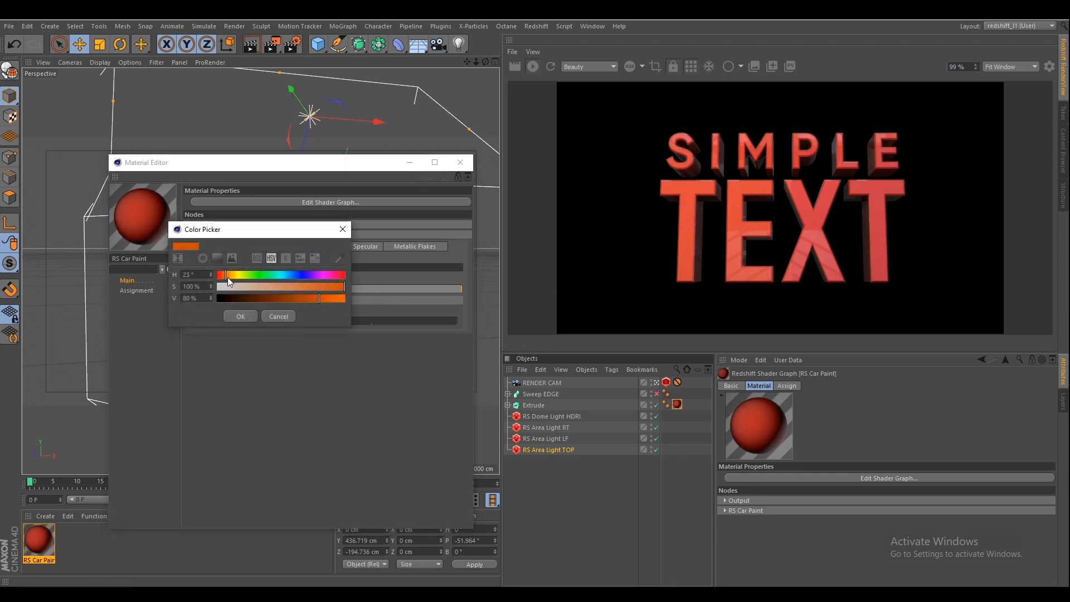
click(245, 310)
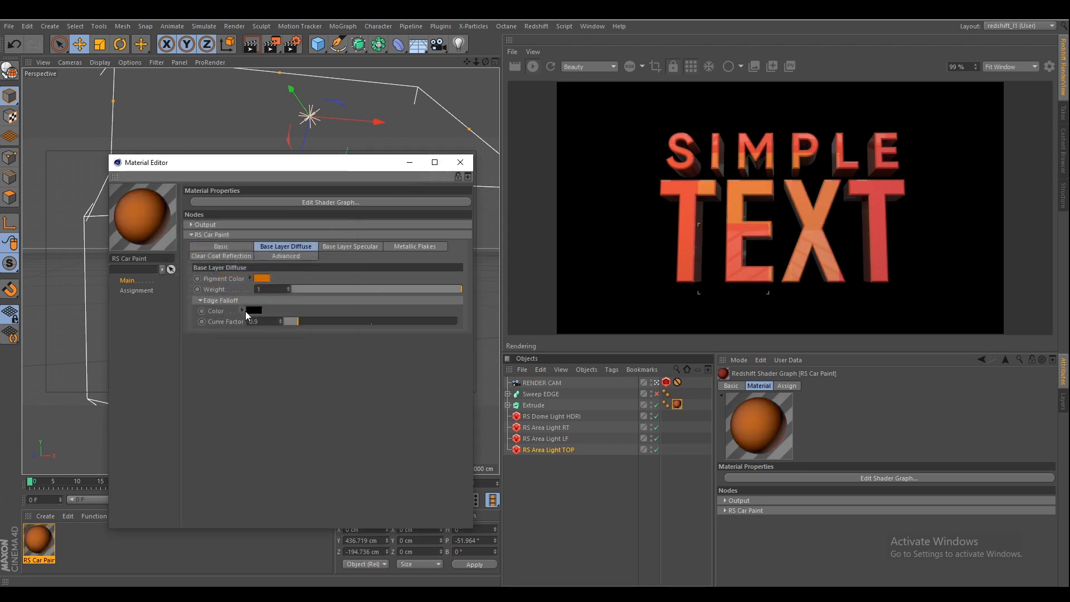
click(257, 278)
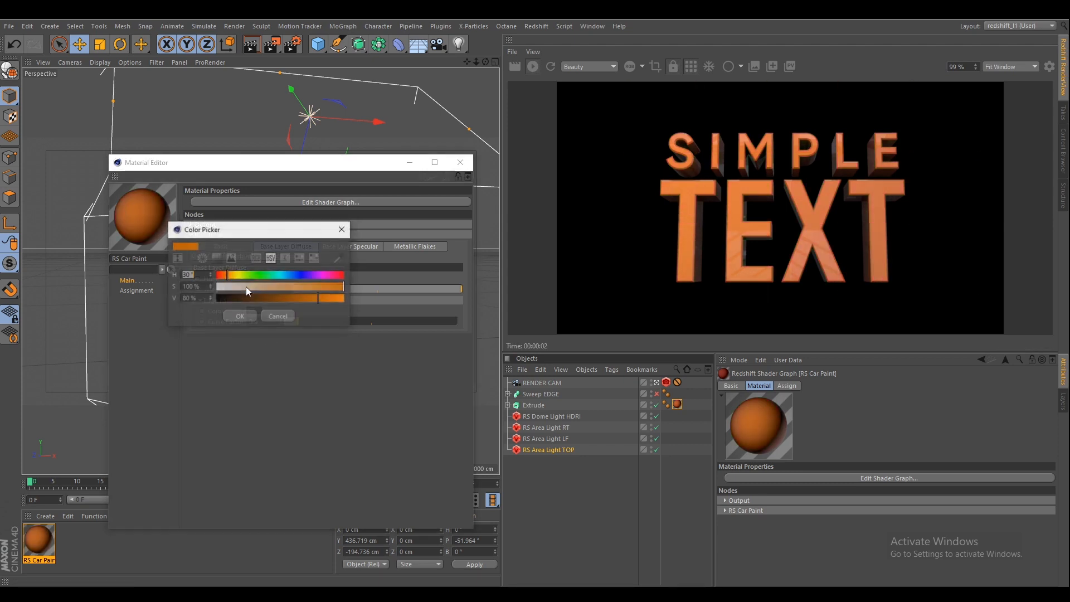
click(232, 276)
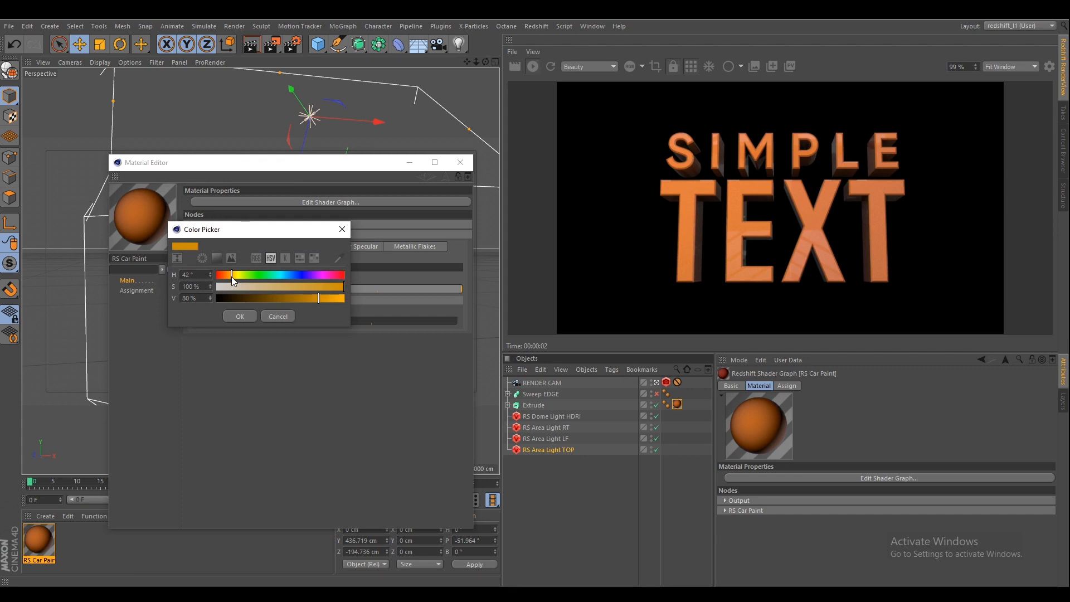
click(245, 317)
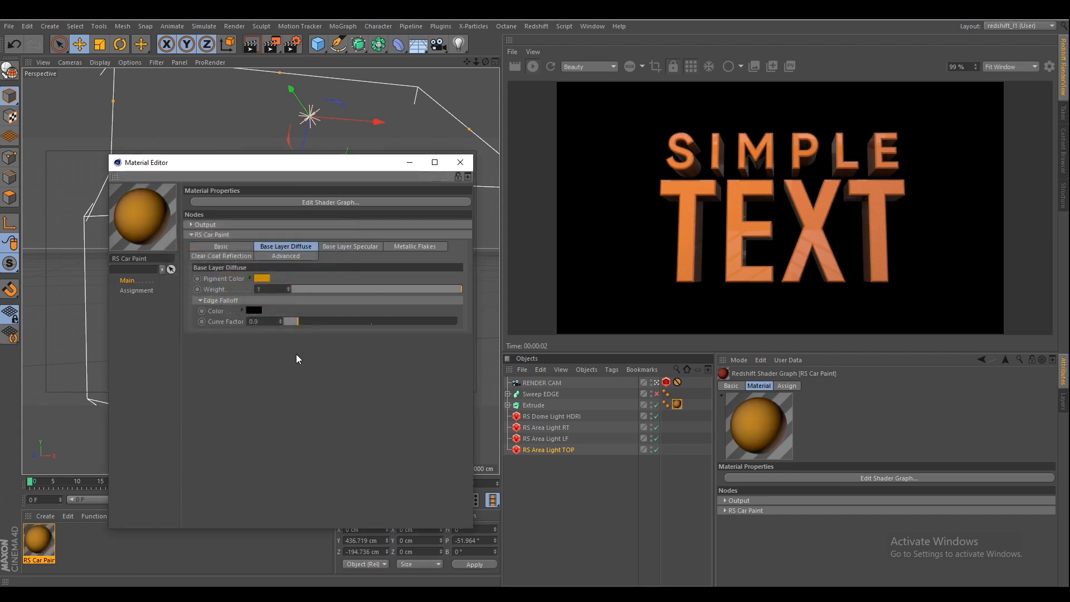
Set the car paint's pigment color to an orange with hue 31°, saturation 100% and value 80%
click(260, 278)
click(229, 276)
click(226, 276)
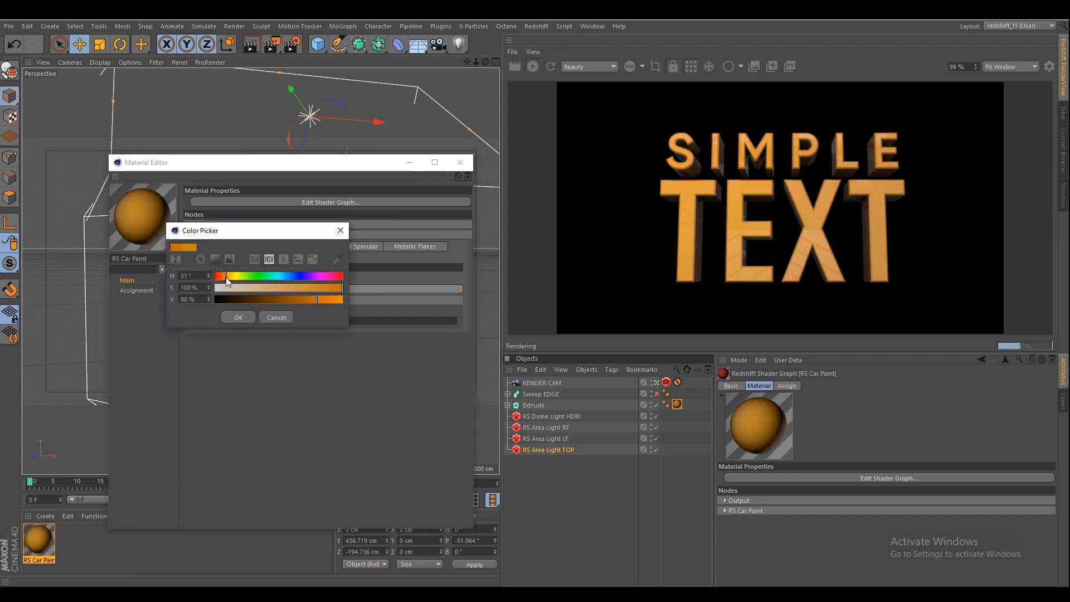
click(238, 317)
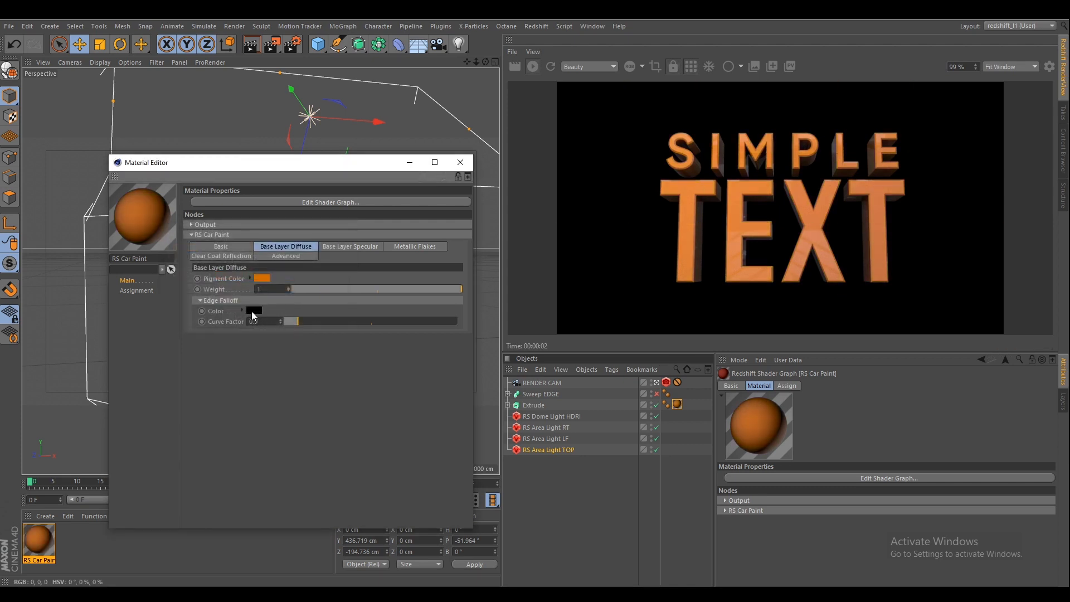
Try a pinkish red edge falloff color with hue 344°, saturation 96% and value 96%
click(250, 310)
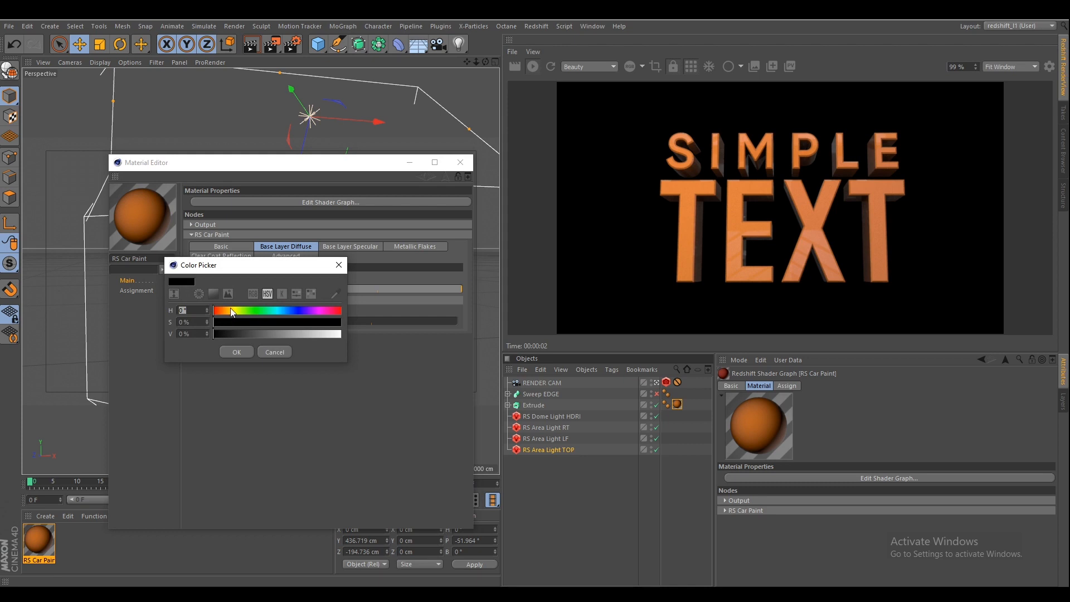
drag(231, 310, 335, 348)
click(336, 324)
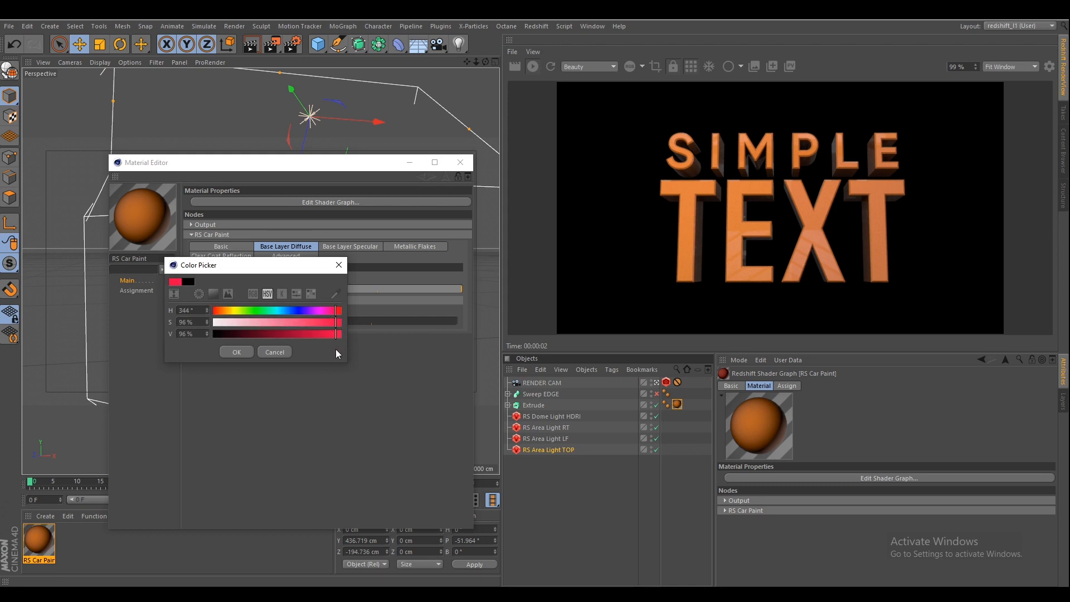
click(236, 351)
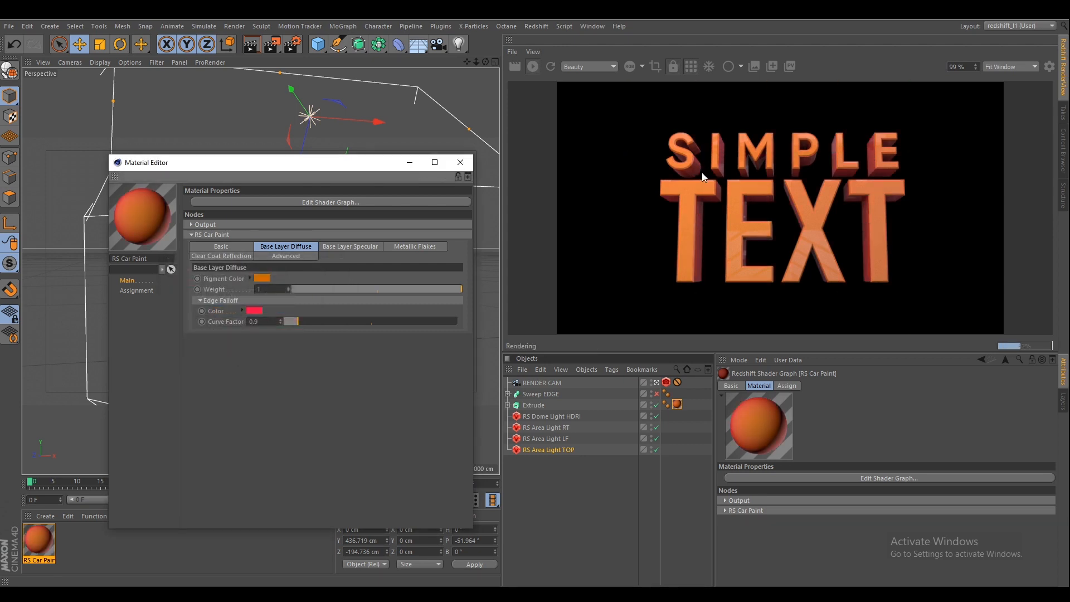
Try a light blue edge falloff color with hue 191° and undo the edge falloff color changes
click(254, 311)
click(278, 304)
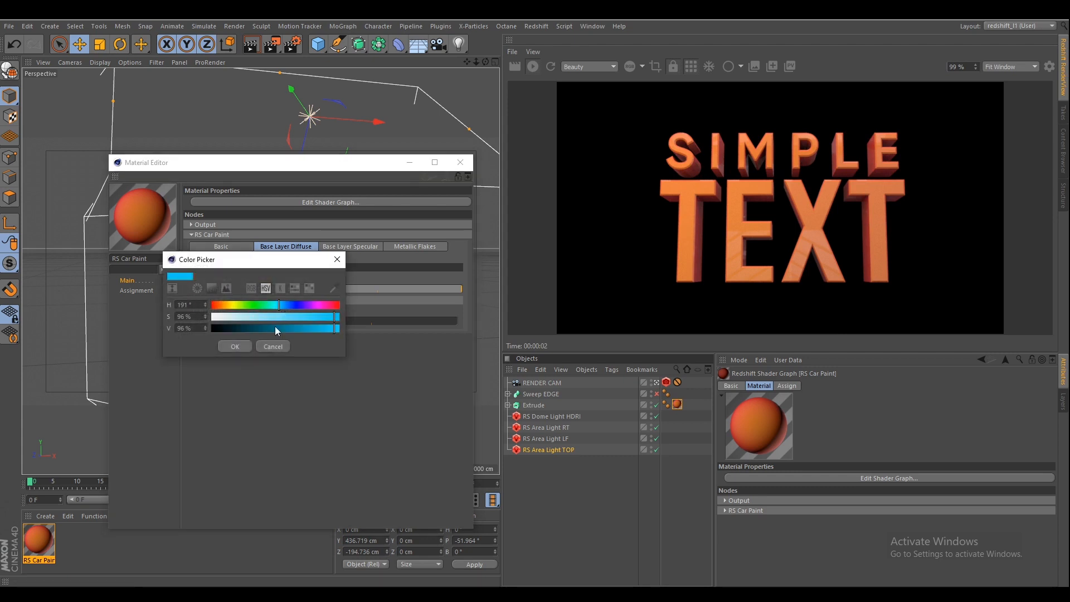
click(234, 346)
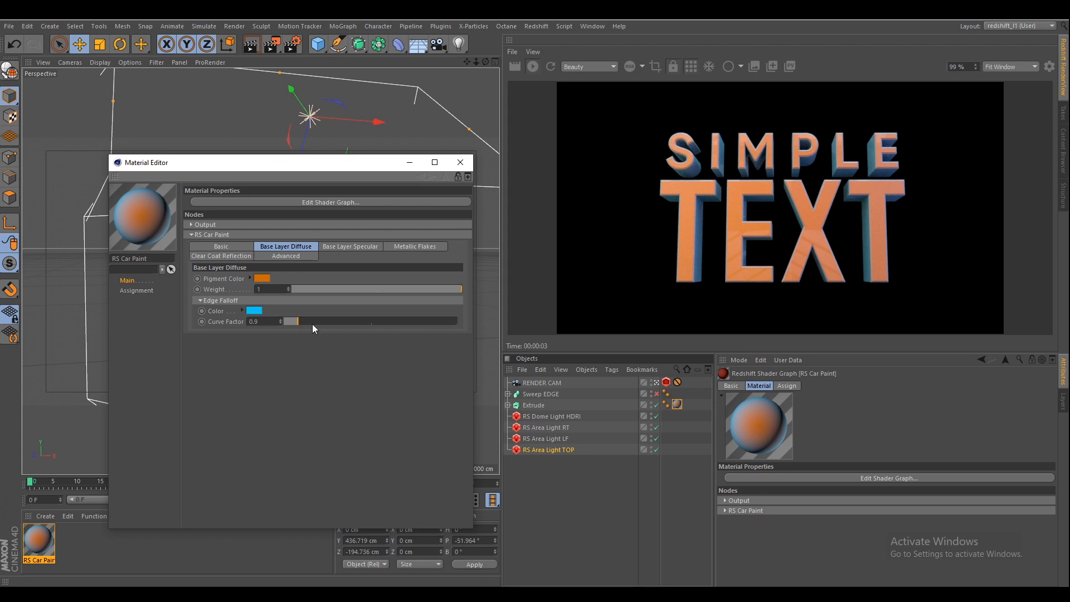
key(ctrl+z)
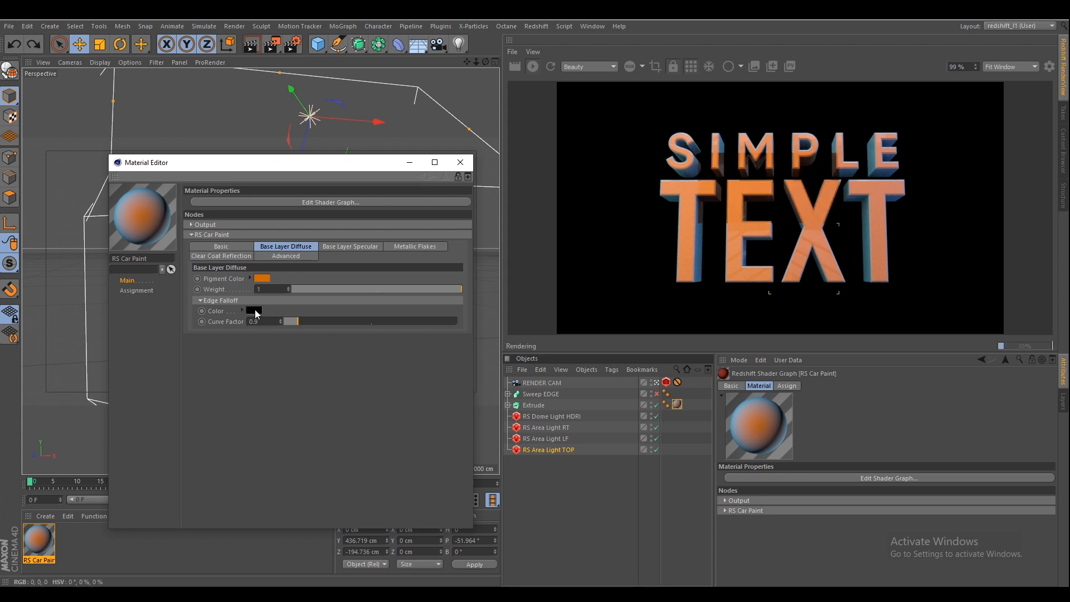
Set the car paint's edge falloff color to a pinkish red with hue 343°, saturation 96% and value 96%
click(254, 311)
click(333, 308)
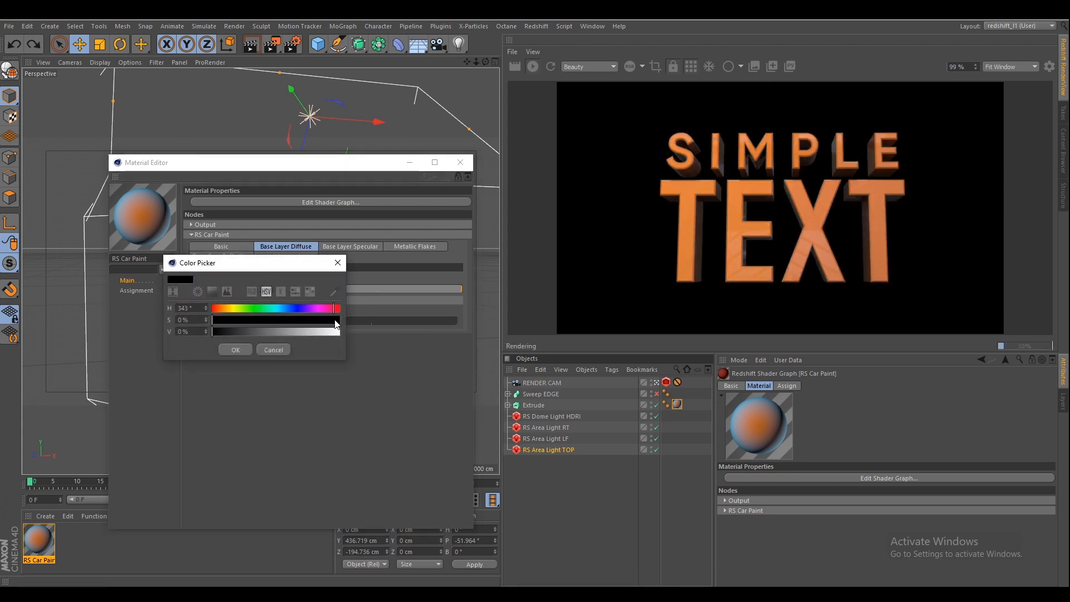
click(334, 319)
click(335, 331)
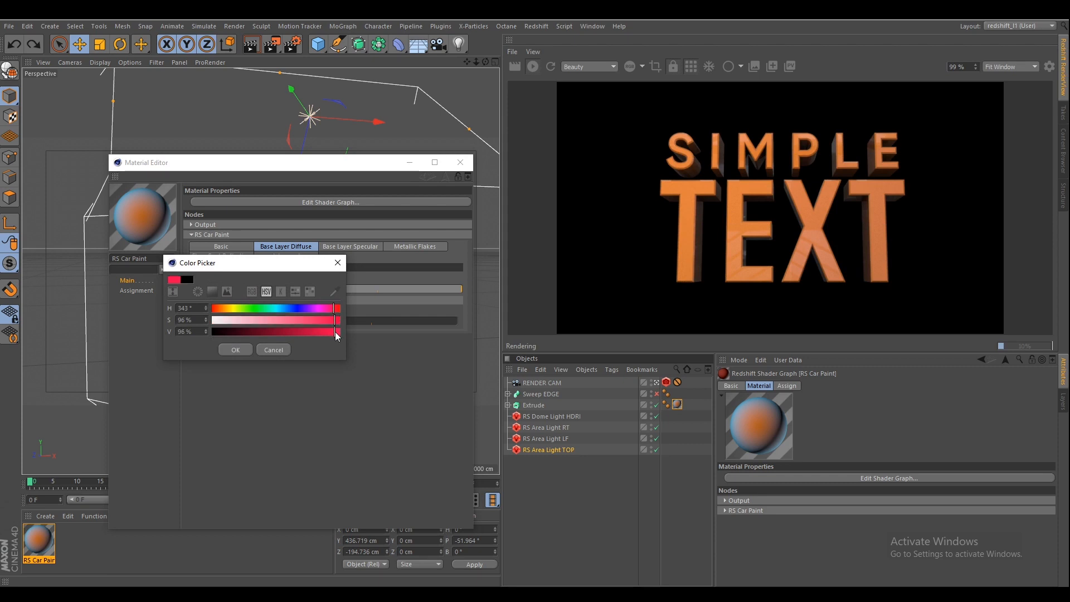
click(245, 349)
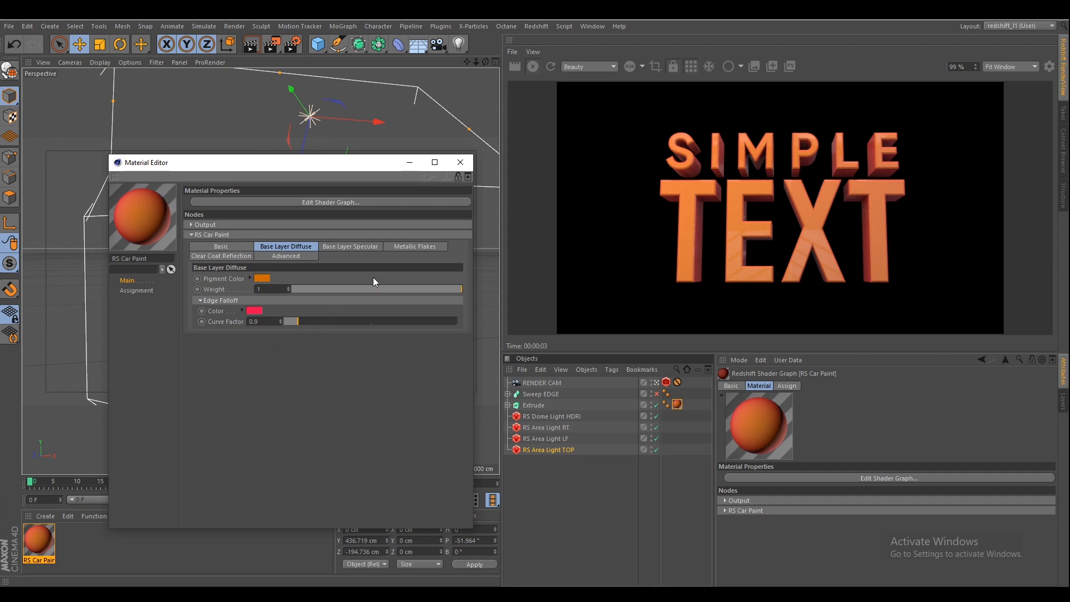
Set the car paint's base layer specular weight to 1 and its glossiness to 0.9
drag(355, 162, 310, 168)
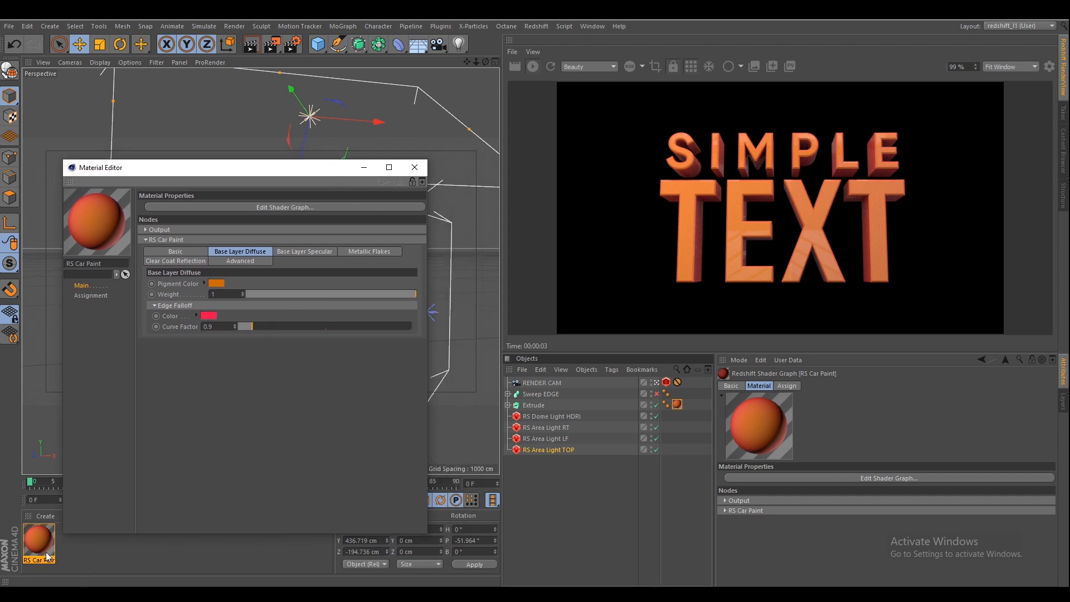
click(169, 262)
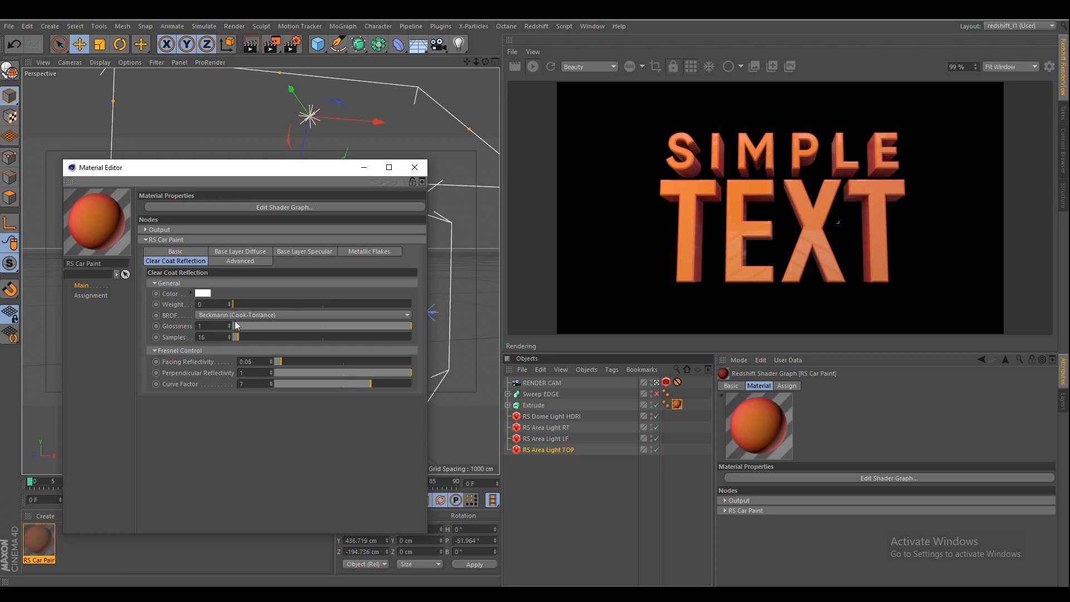
click(289, 254)
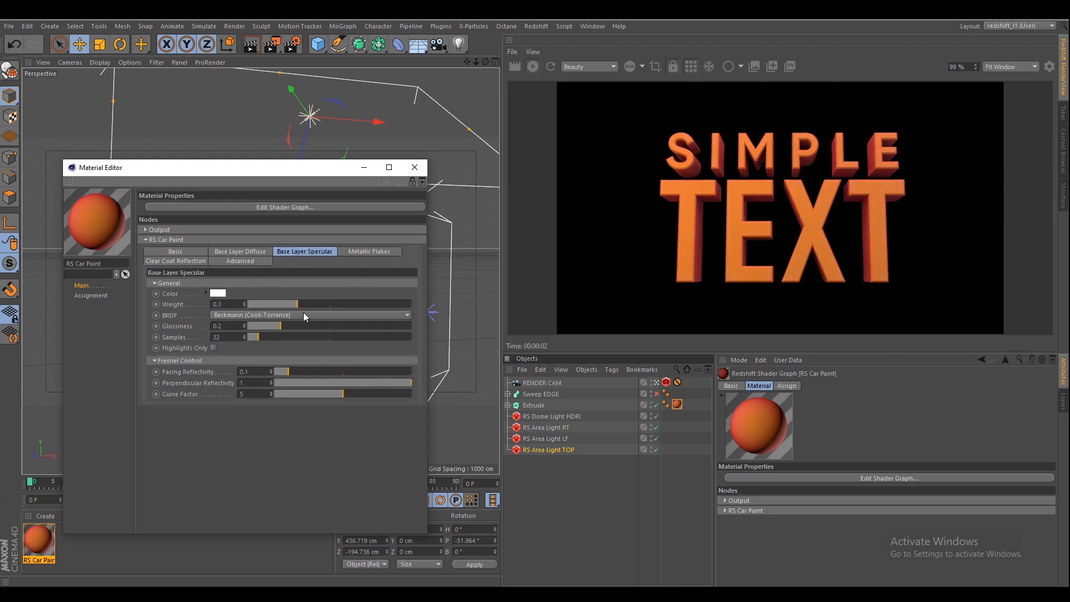
drag(307, 302, 412, 304)
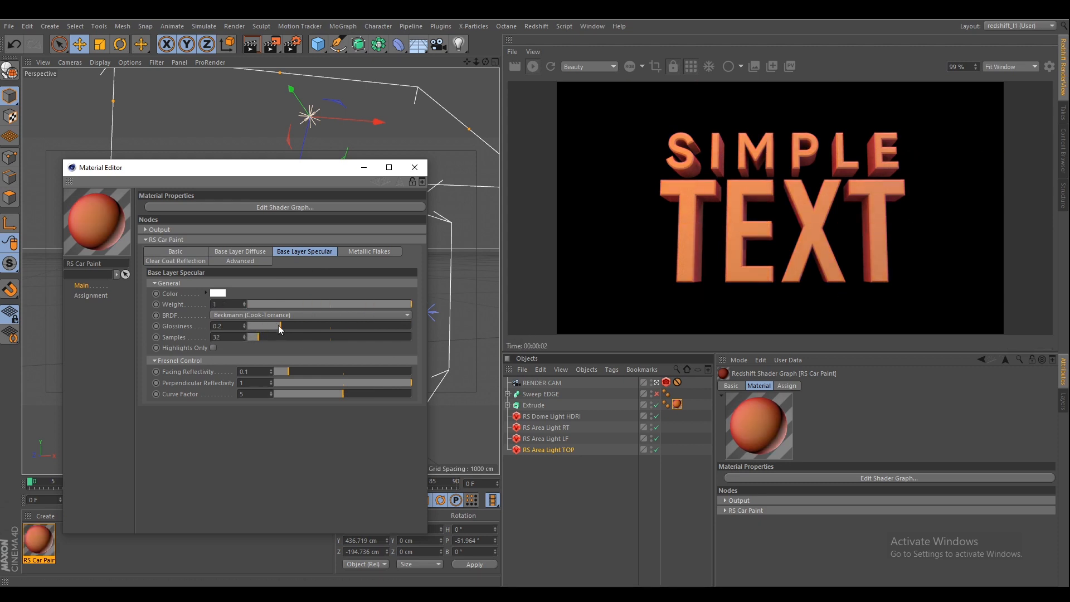
drag(283, 323, 459, 343)
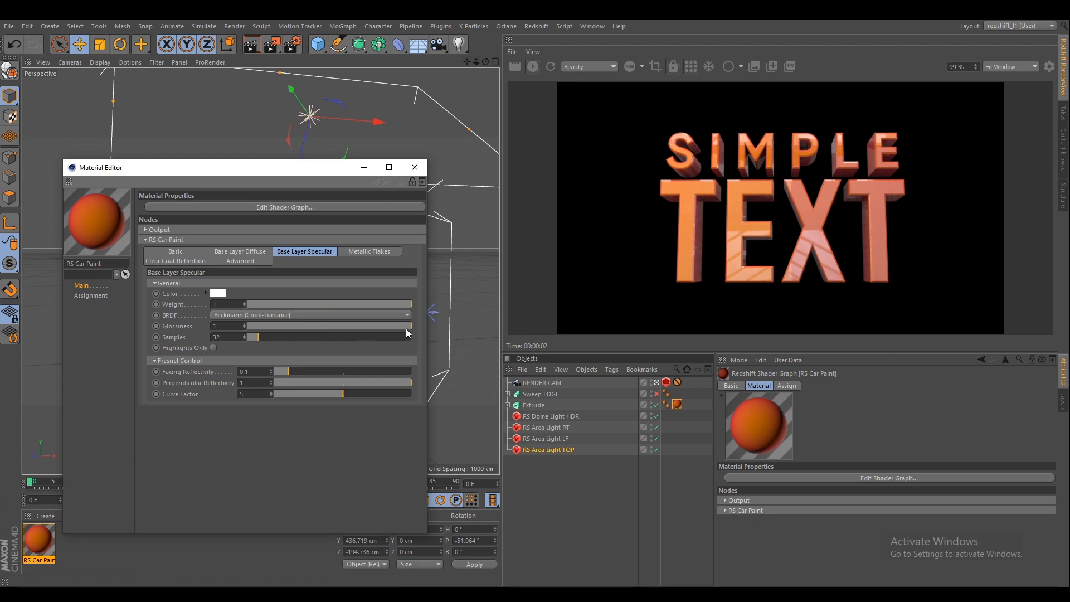
drag(404, 329, 396, 329)
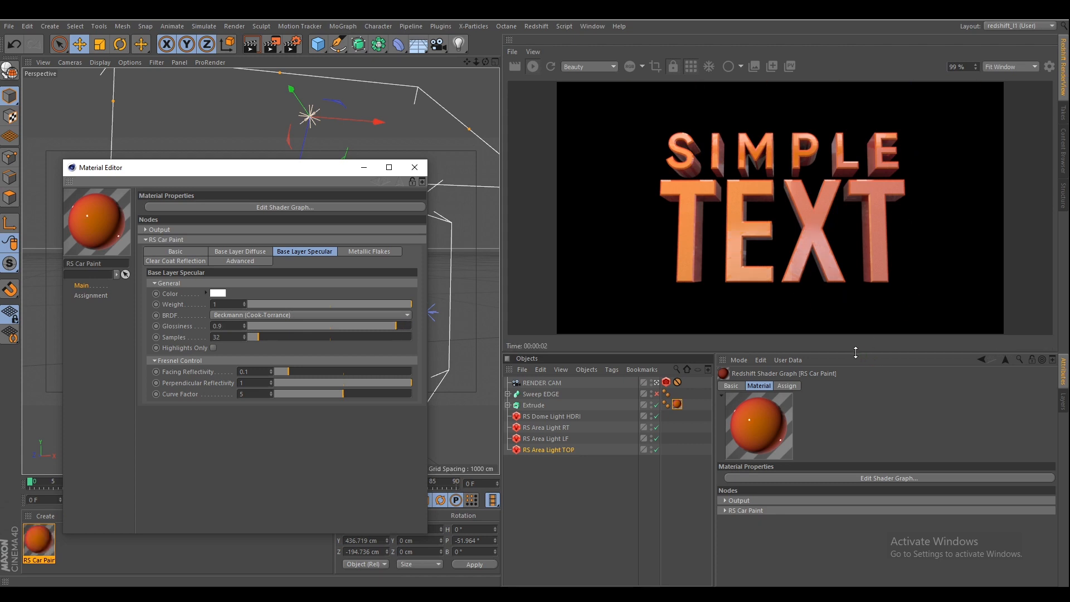
Set the car paint's base layer specular Fresnel curve factor to 3 and close the material's editor
drag(855, 352, 888, 423)
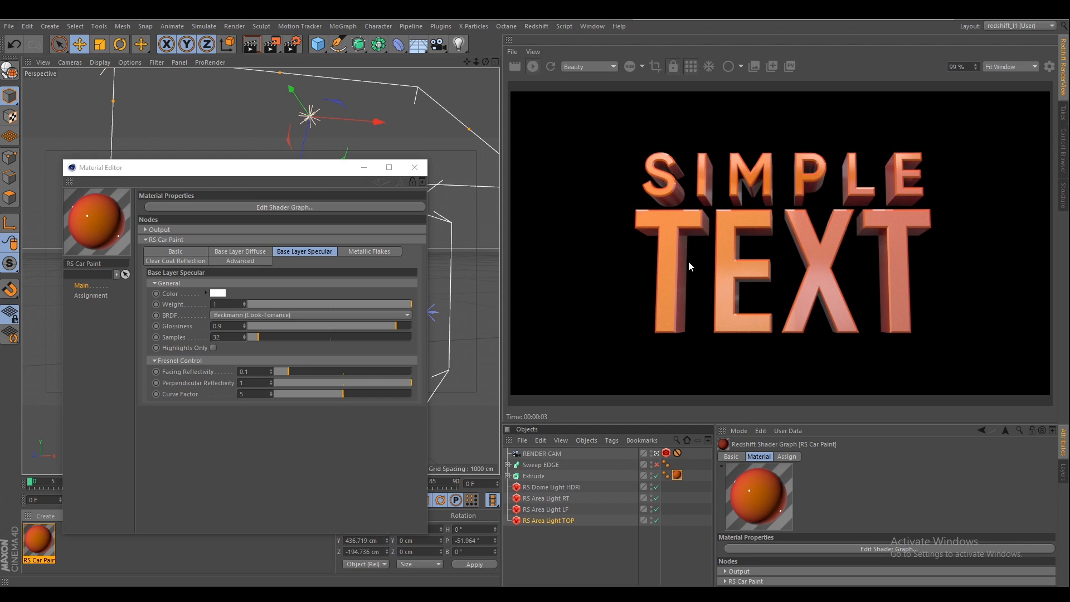
click(249, 399)
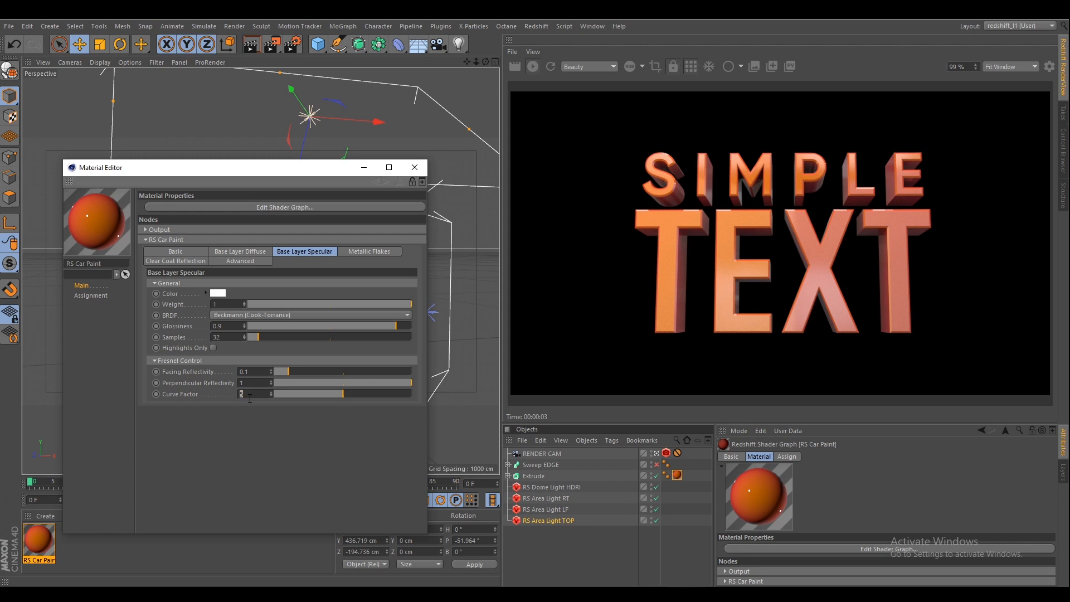
text(2)
key(Return)
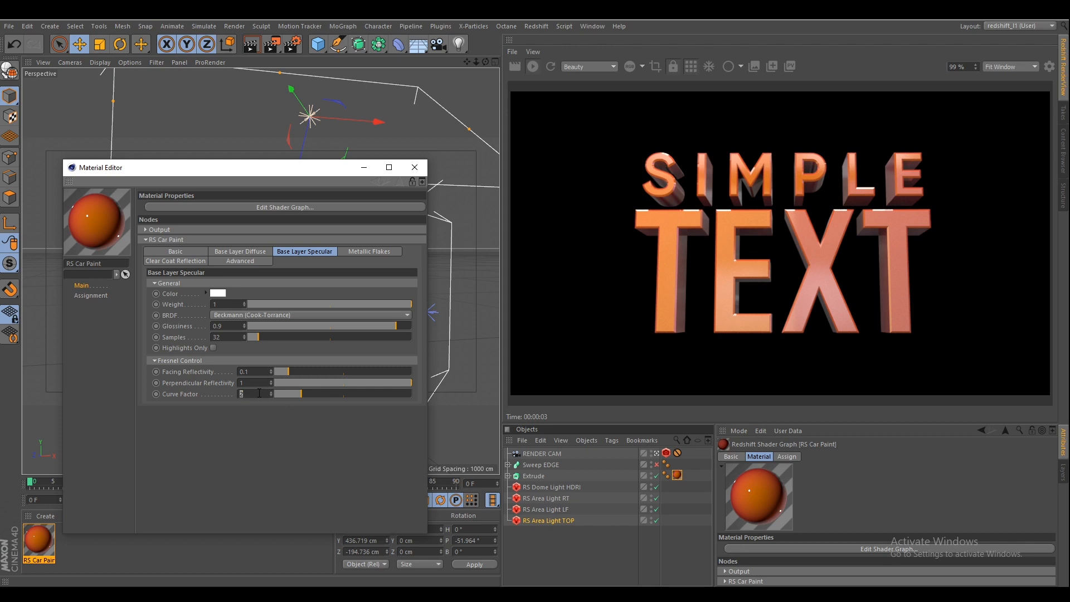
text(3)
key(Return)
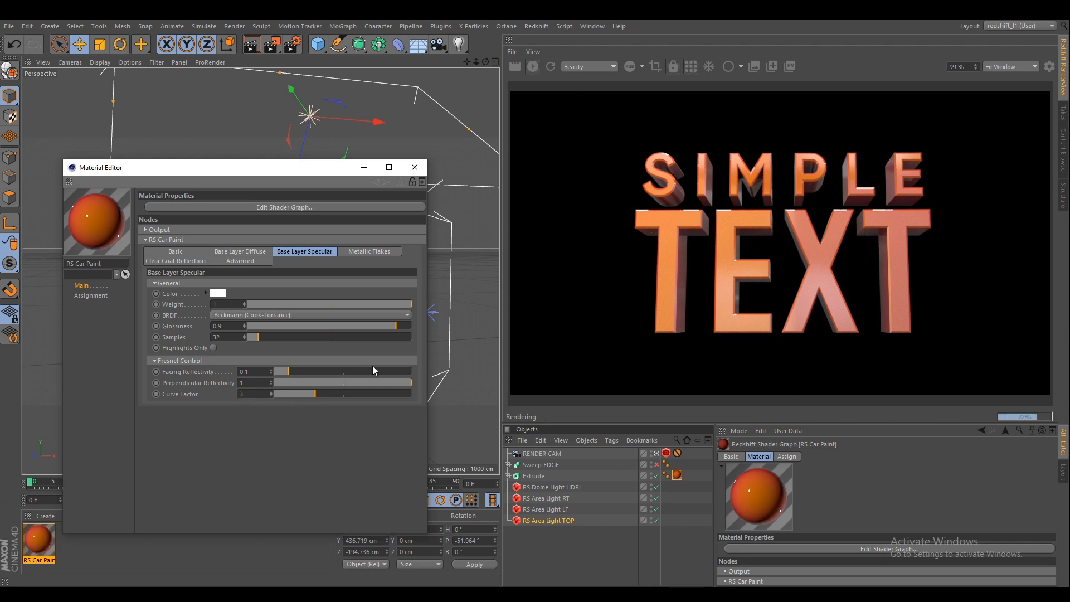
drag(295, 173, 383, 138)
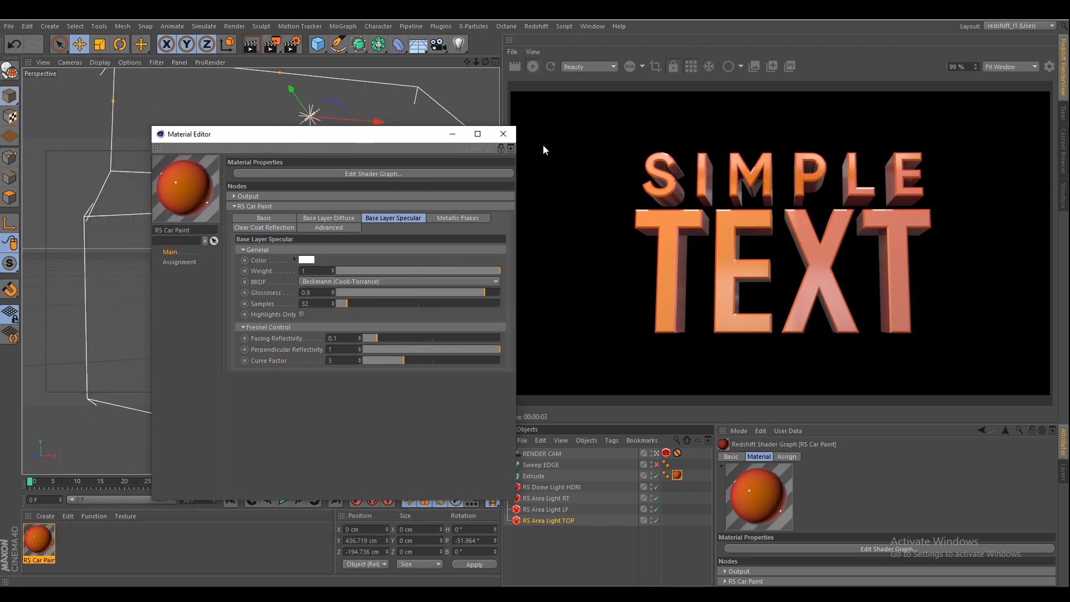
click(503, 133)
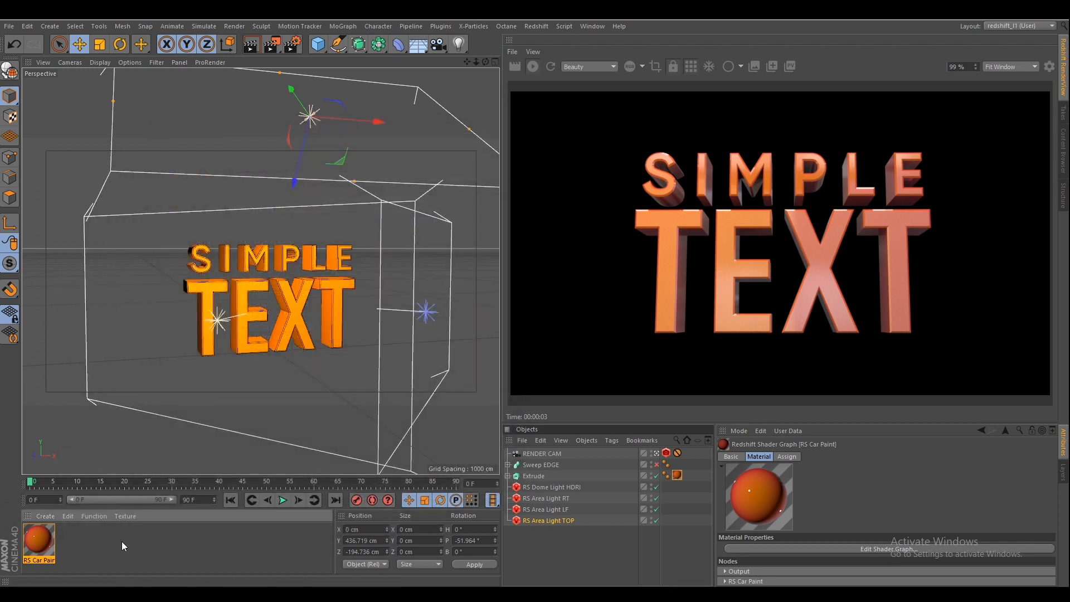
Enable the Sweep EDGE object together with its TEXT3 and Rectangle splines so the word TEXT gets an outline
click(537, 467)
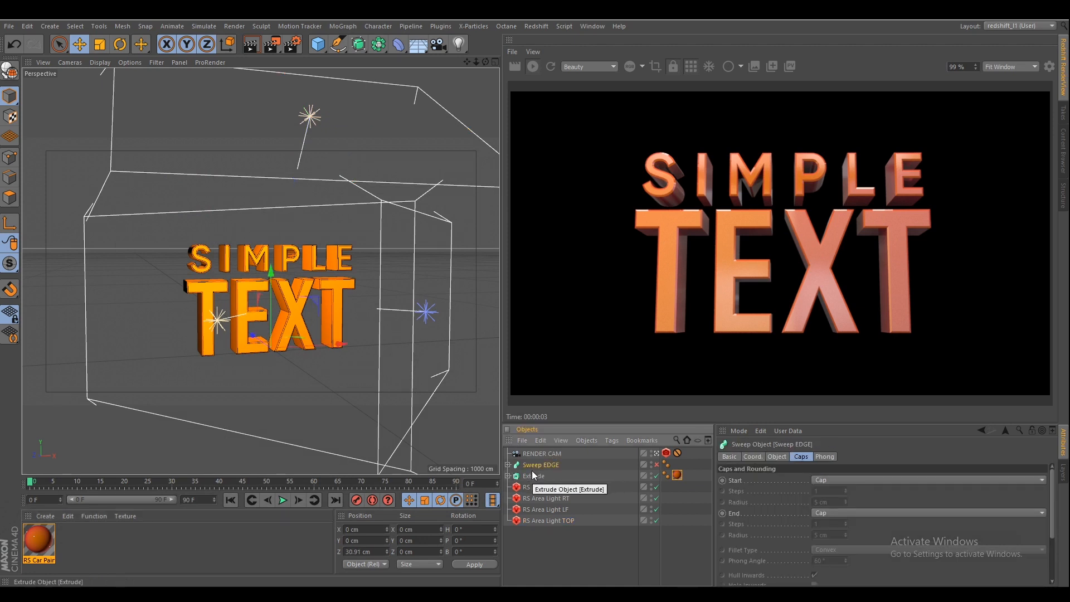
click(508, 464)
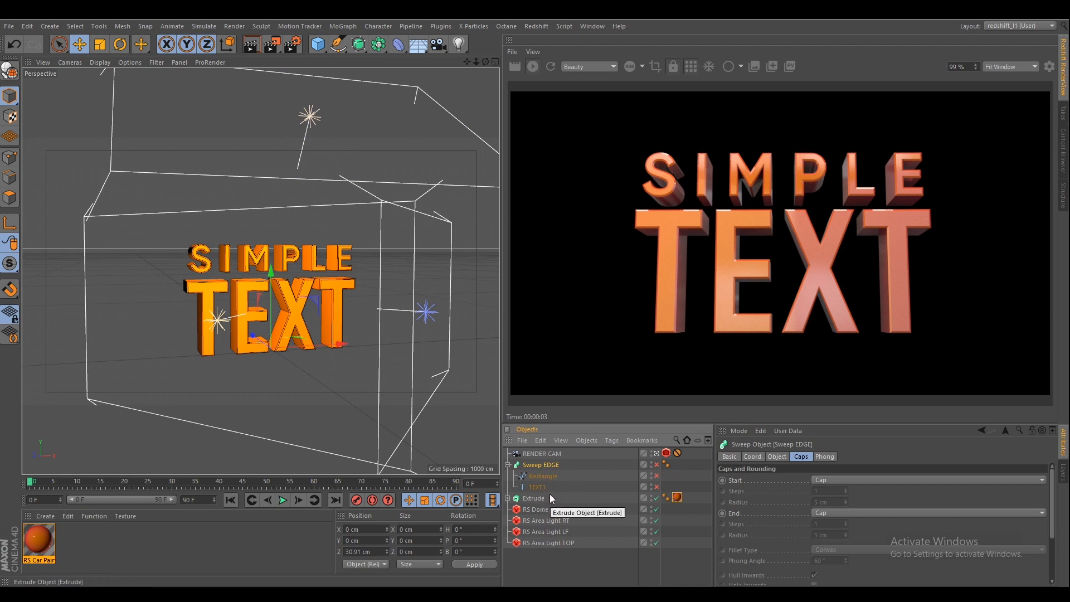
scroll(281, 349, up, 2)
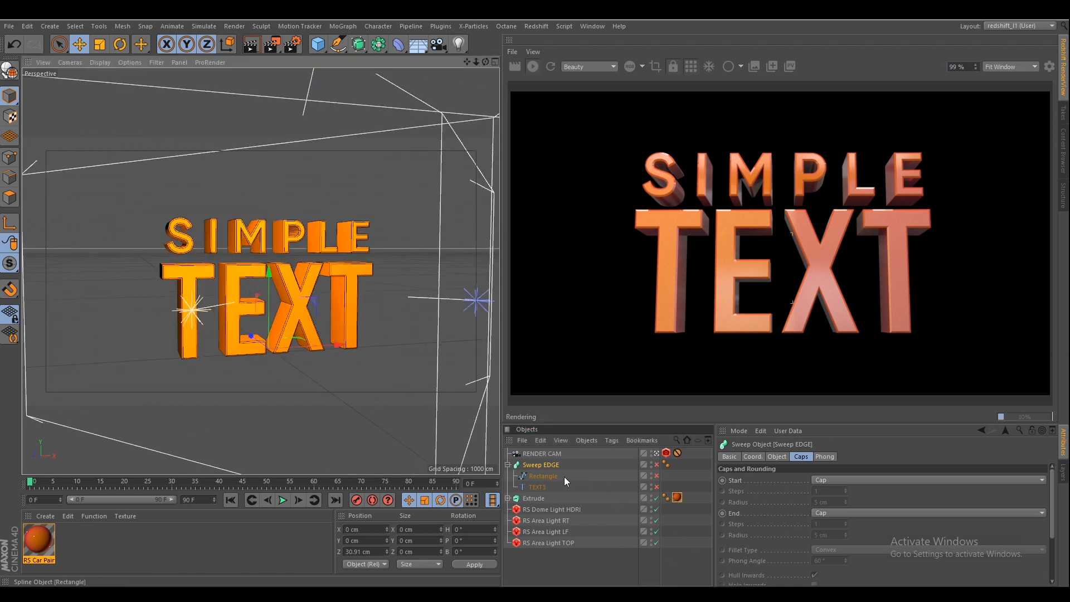
click(508, 498)
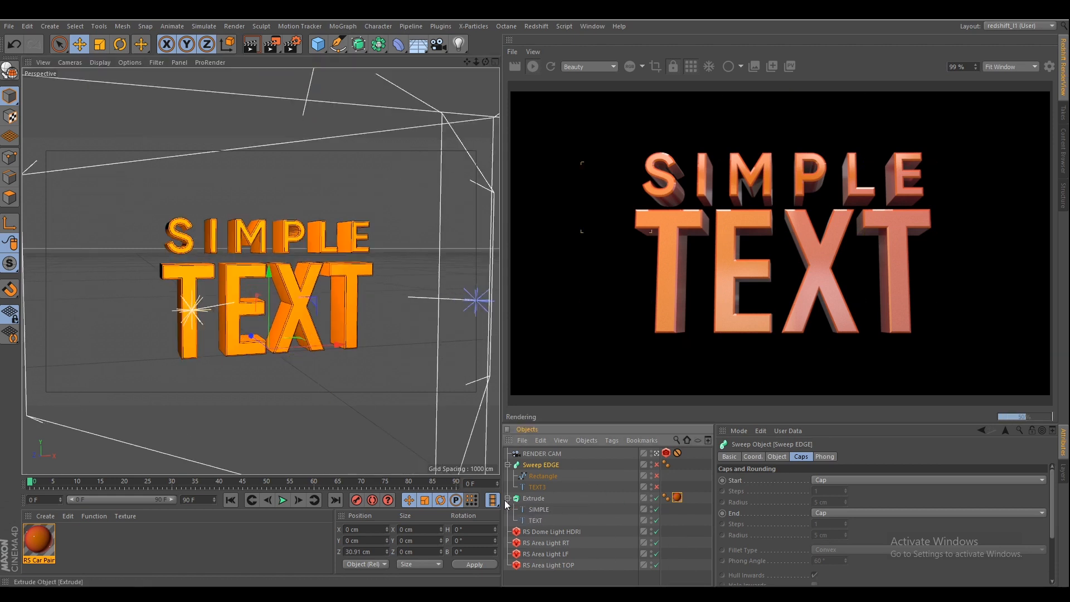
click(535, 520)
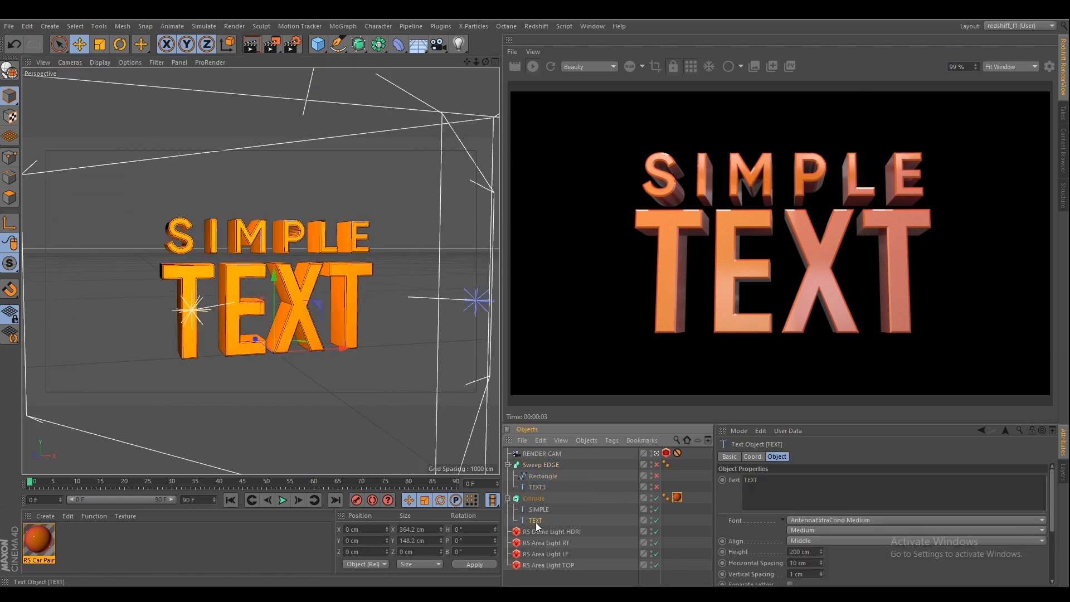
click(536, 488)
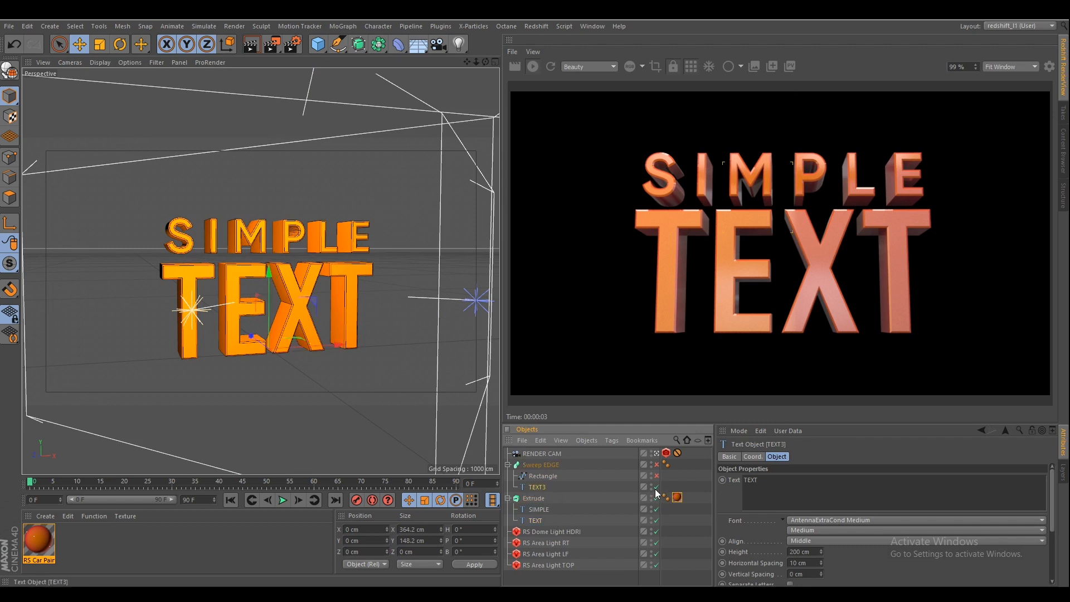
click(540, 477)
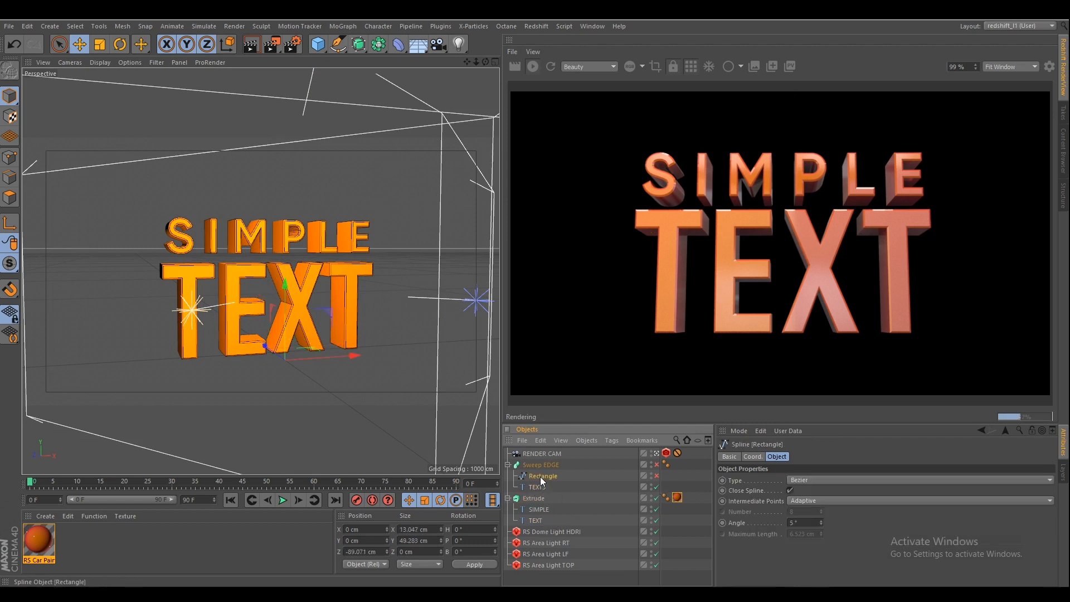
click(338, 44)
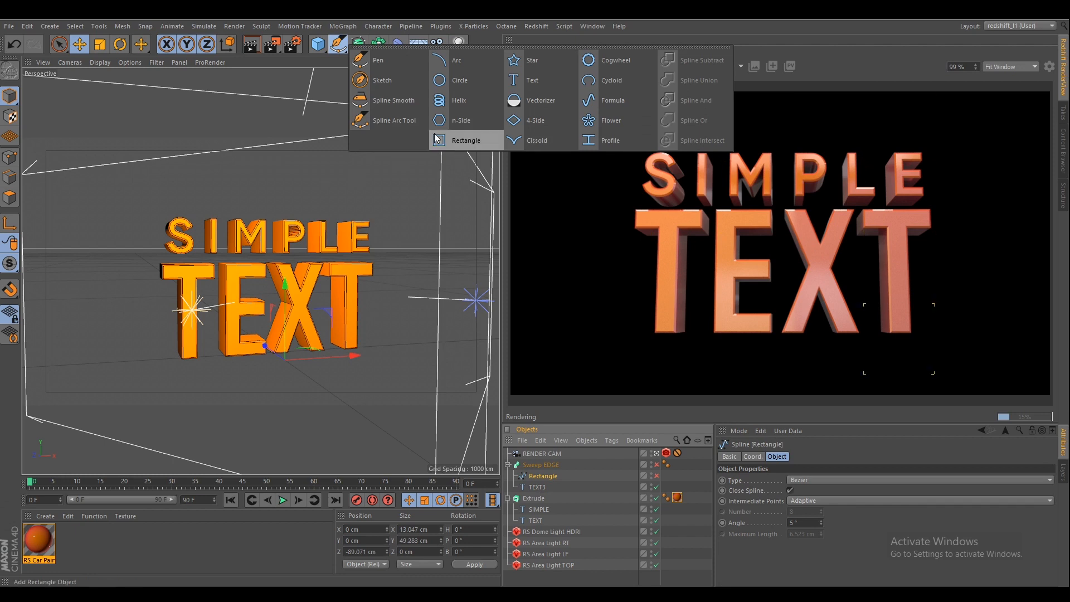
click(657, 476)
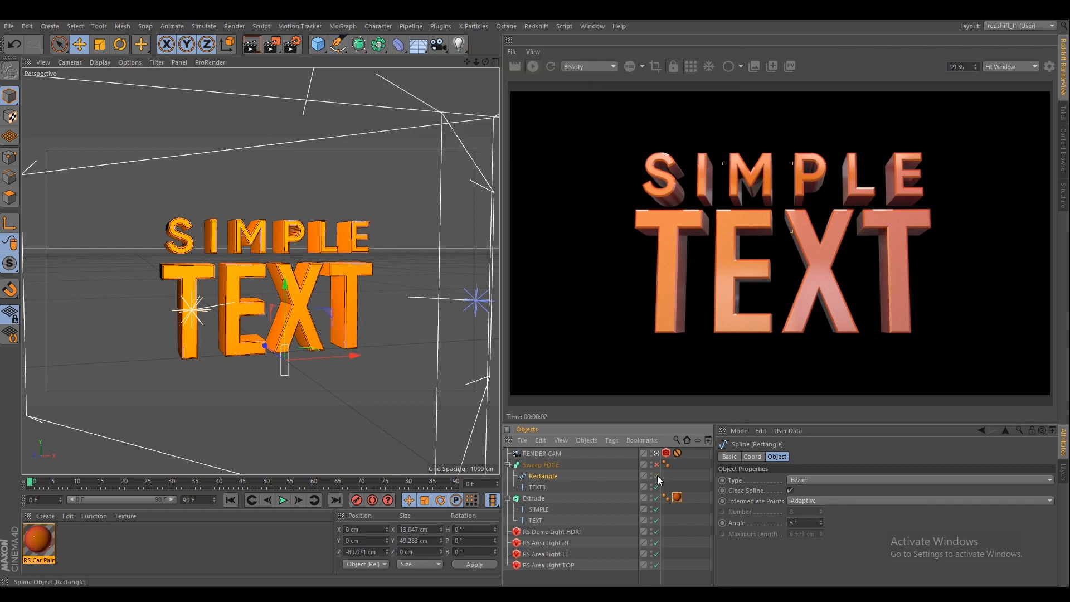
click(545, 465)
click(656, 464)
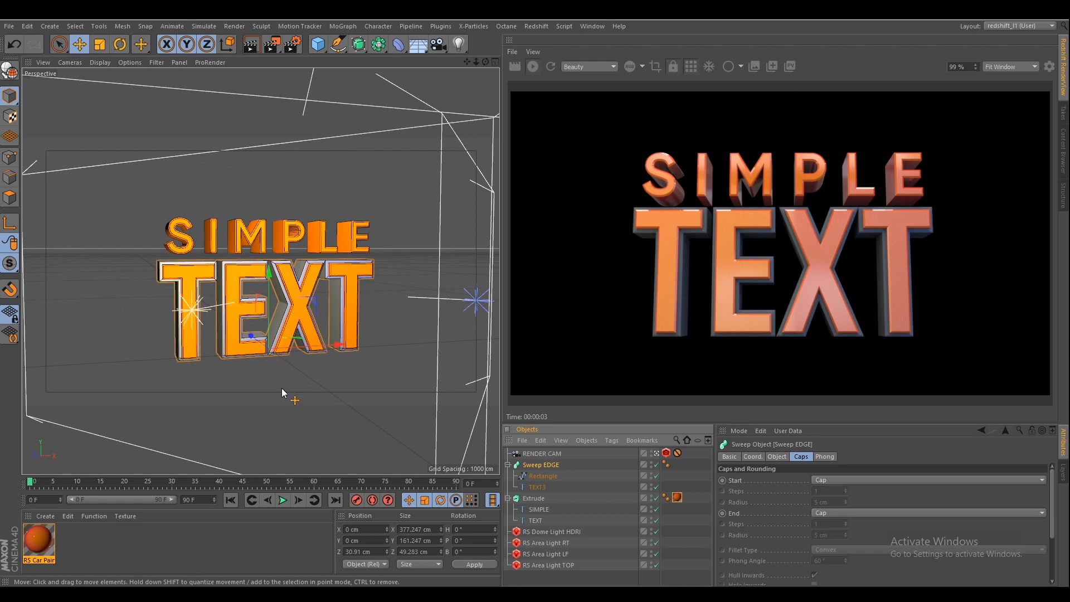
alt+drag(311, 411, 242, 285)
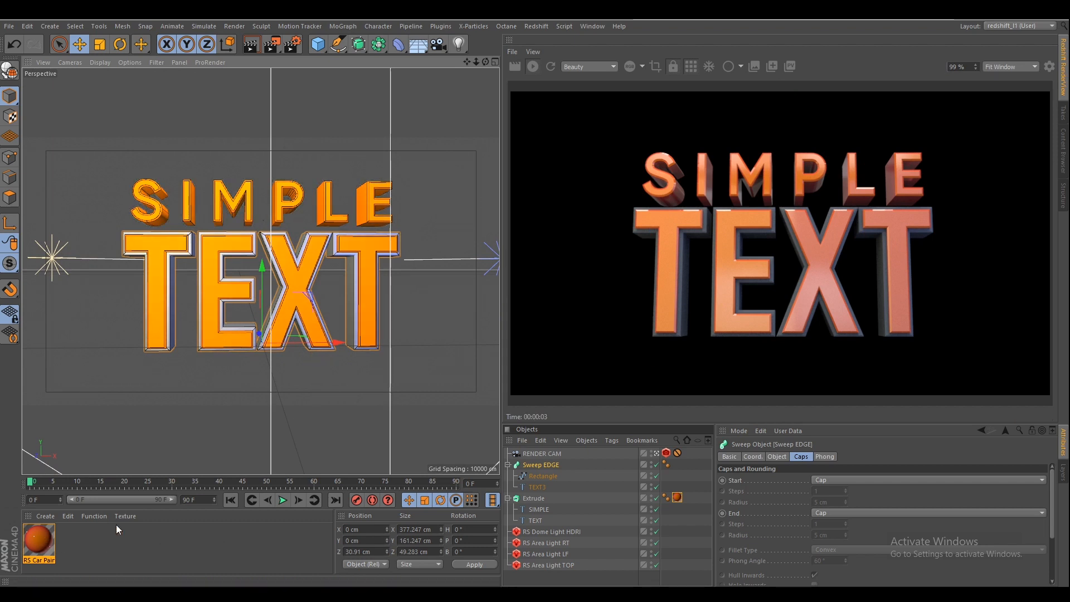
click(508, 465)
click(508, 476)
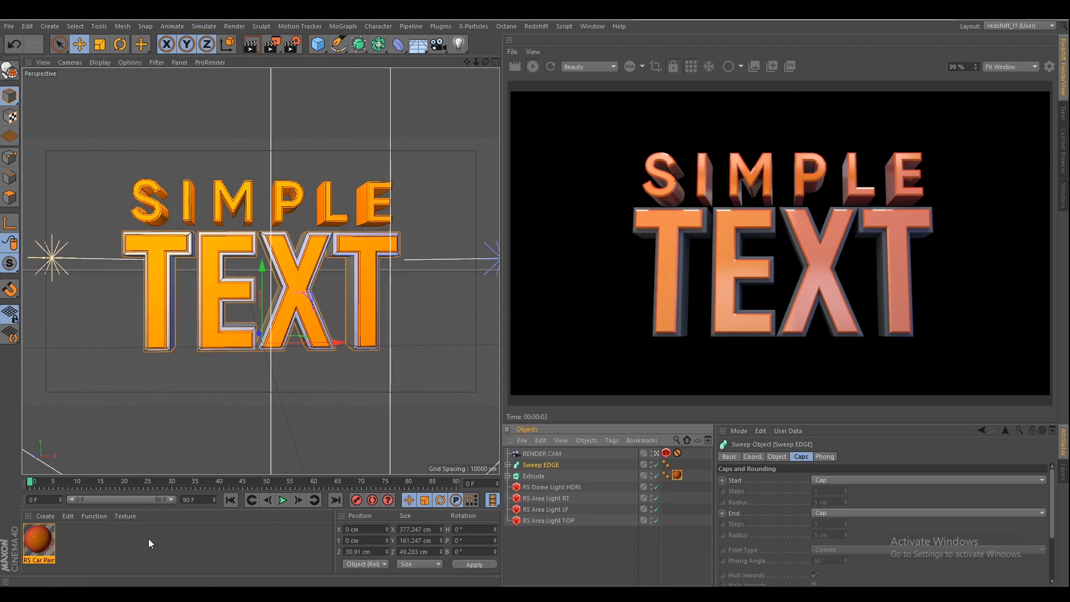
Duplicate the RS Car Paint material and rename the copy "edge layer"
click(40, 539)
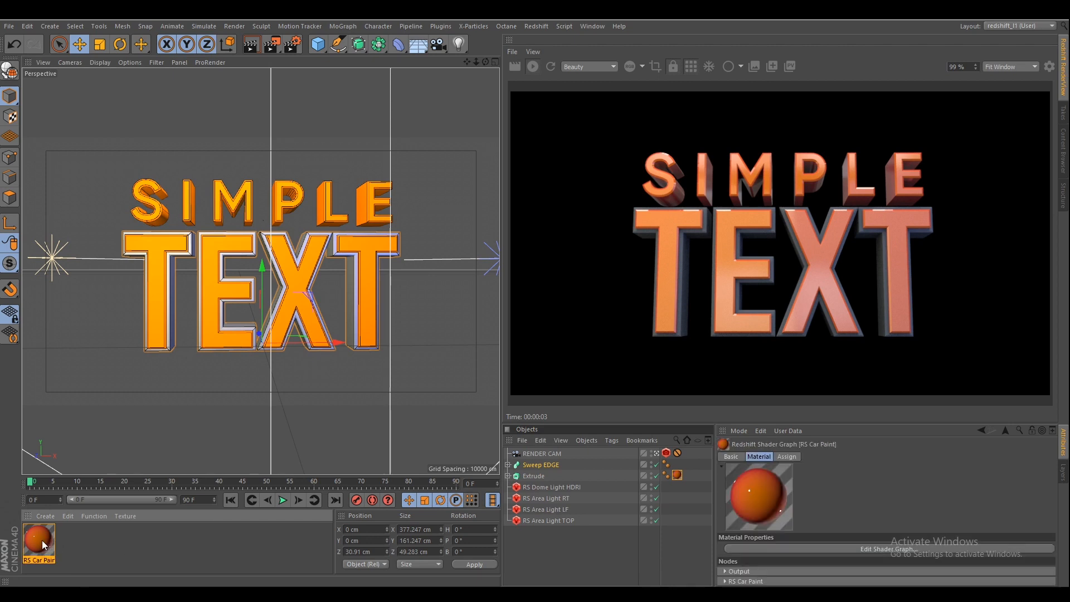
mouse_move(42, 541)
mouse_down()
mouse_move(131, 557)
mouse_move(132, 547)
mouse_up()
double_click(74, 539)
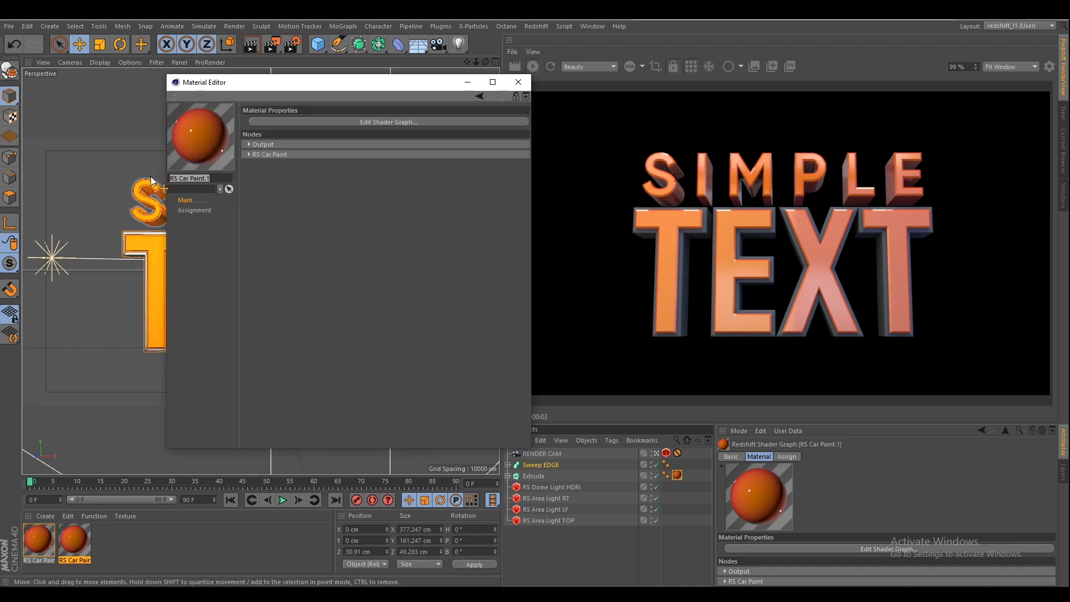
text(edge layer)
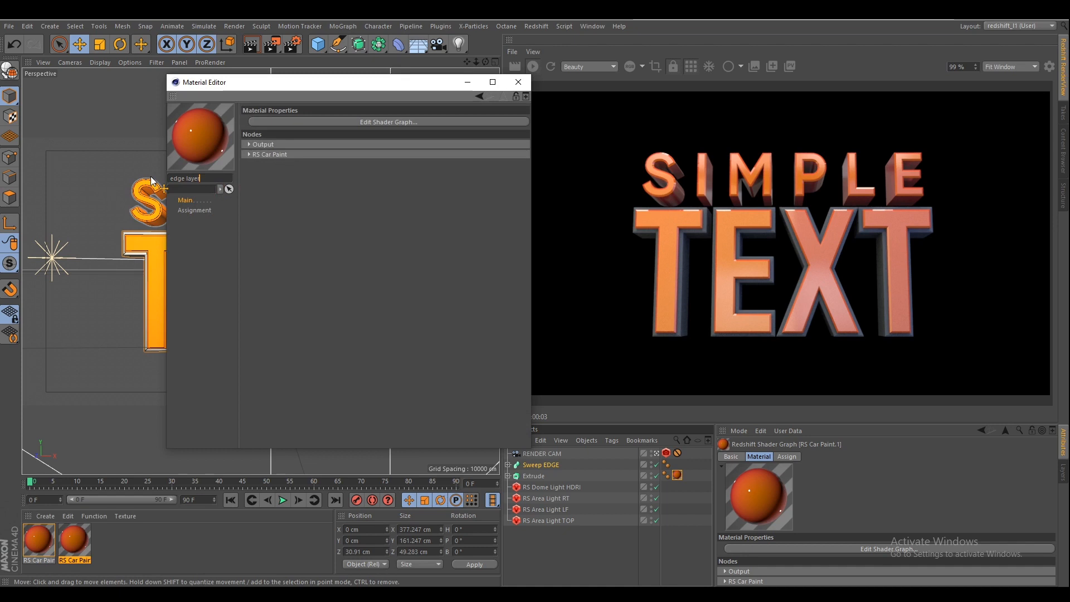
key(Return)
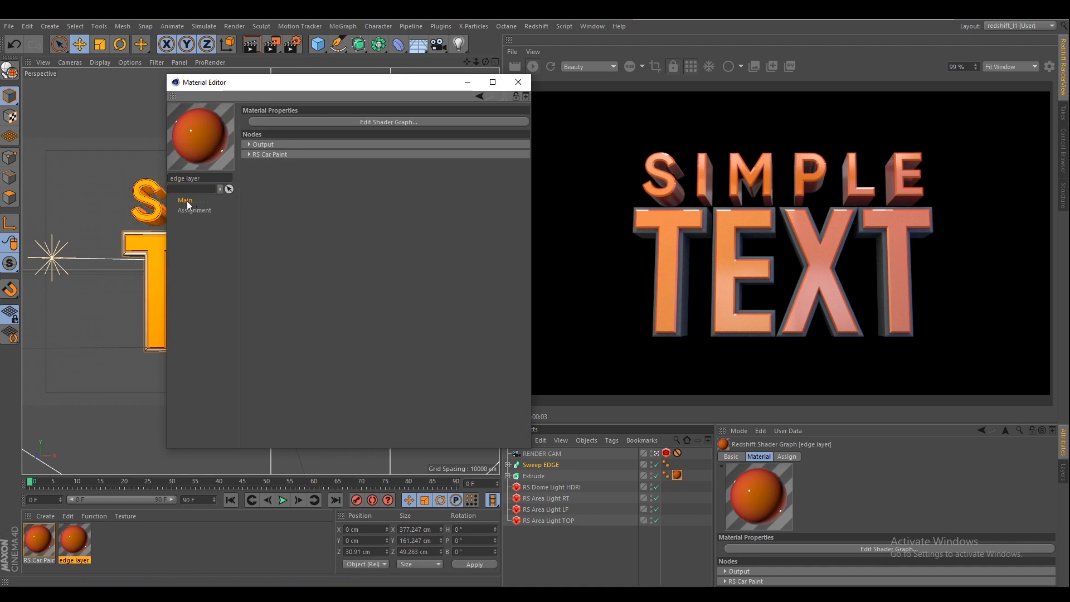
Expand the edge layer material's RS Car Paint settings and assign the material to the Sweep EDGE object
click(249, 154)
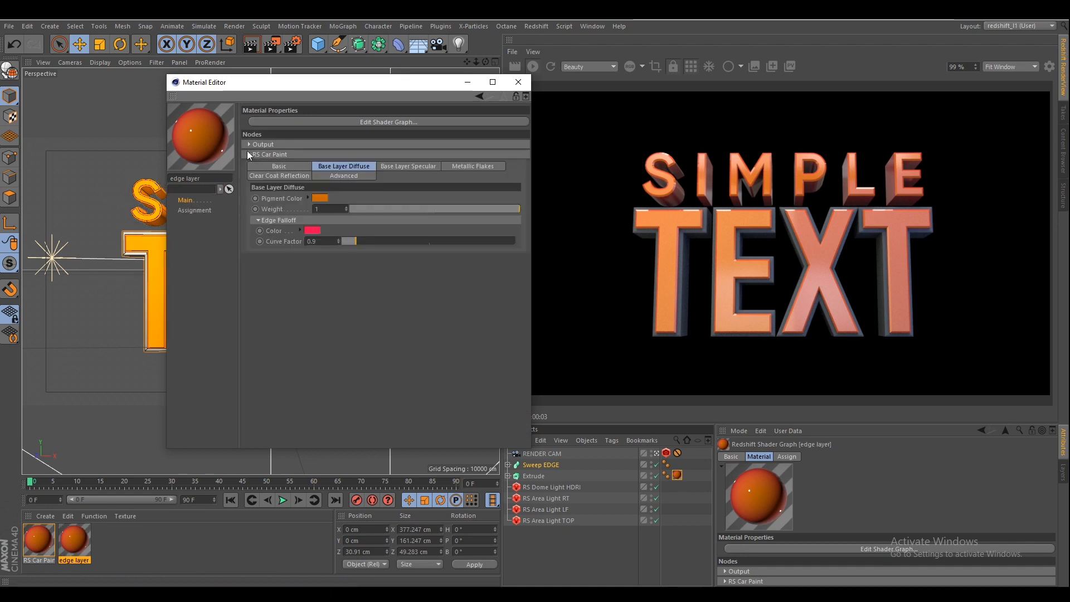
drag(402, 87, 306, 105)
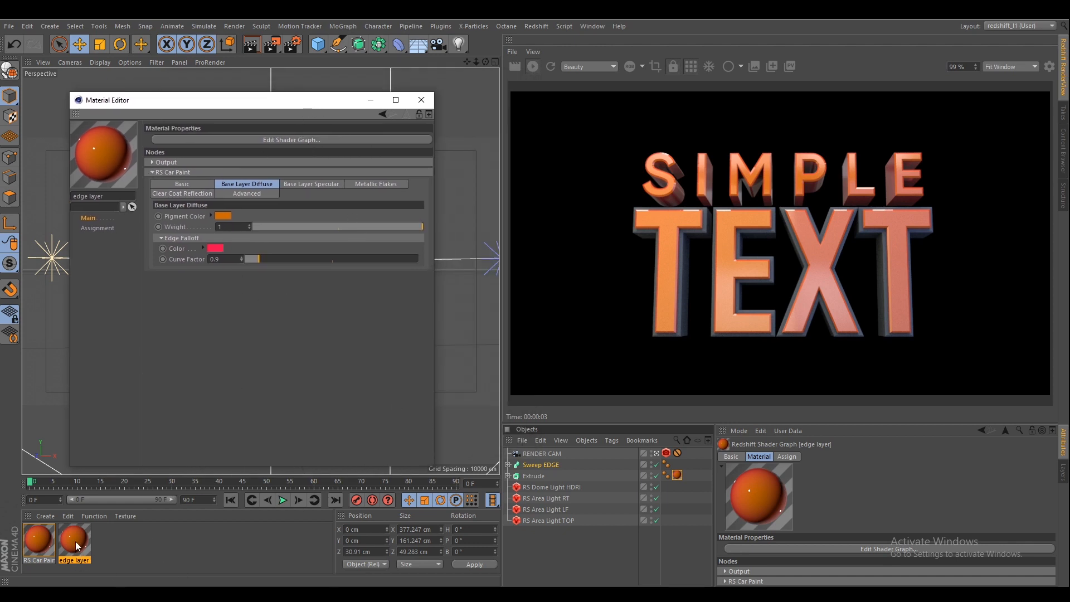
drag(78, 543, 557, 486)
drag(539, 463, 539, 463)
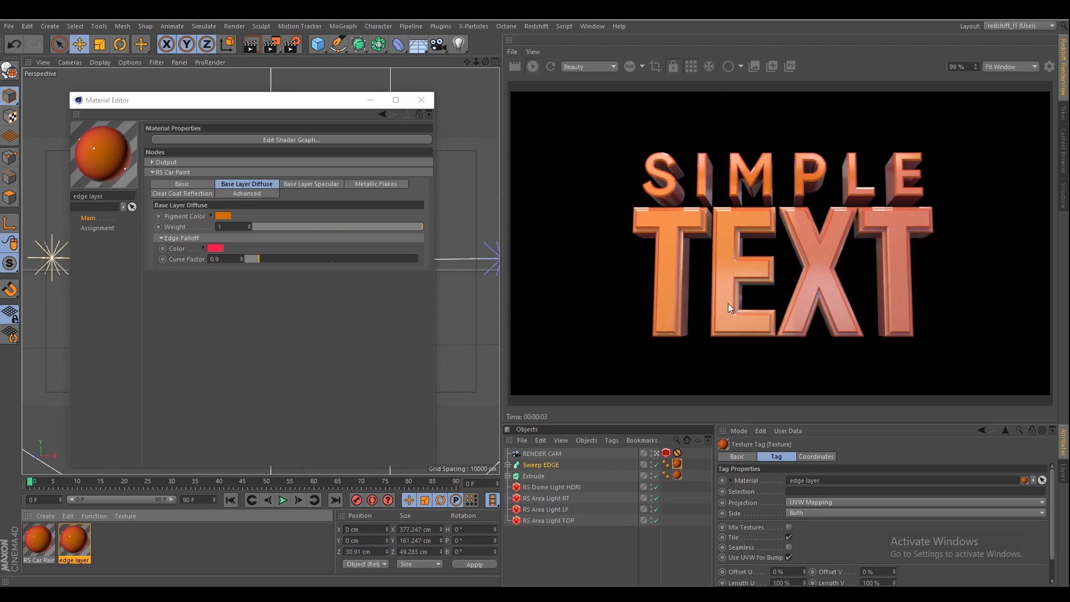
Set the edge layer material's pigment color to red with hue 351°, saturation 100% and value 89%
click(222, 216)
click(300, 214)
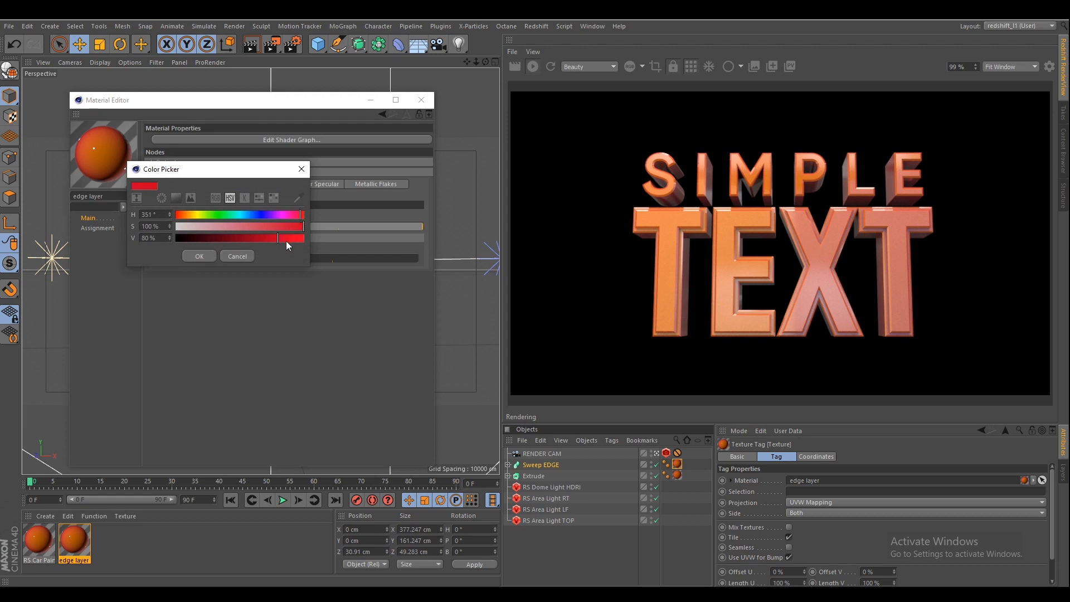
drag(295, 237, 290, 241)
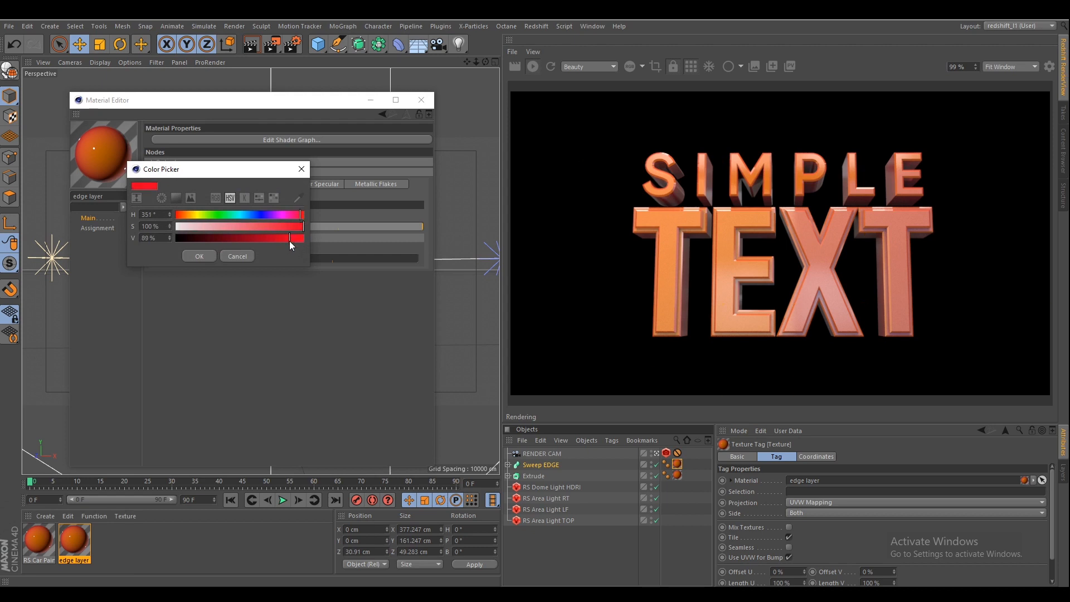
click(214, 259)
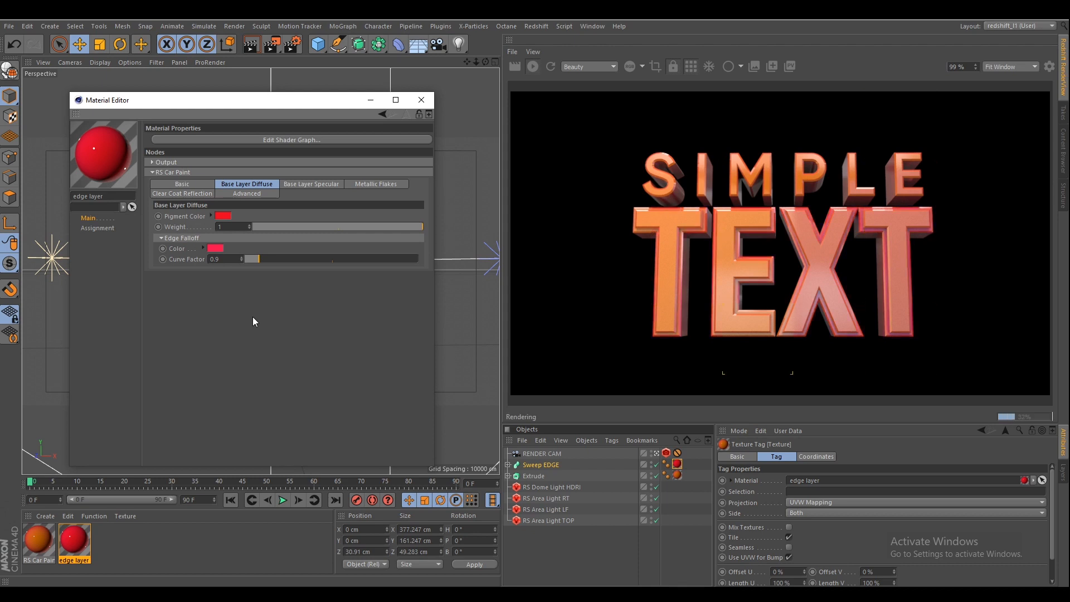
Set the edge layer's edge falloff color to red with hue 360°, saturation 100% and value 79%, and close the material's editor
click(215, 248)
drag(294, 260, 276, 272)
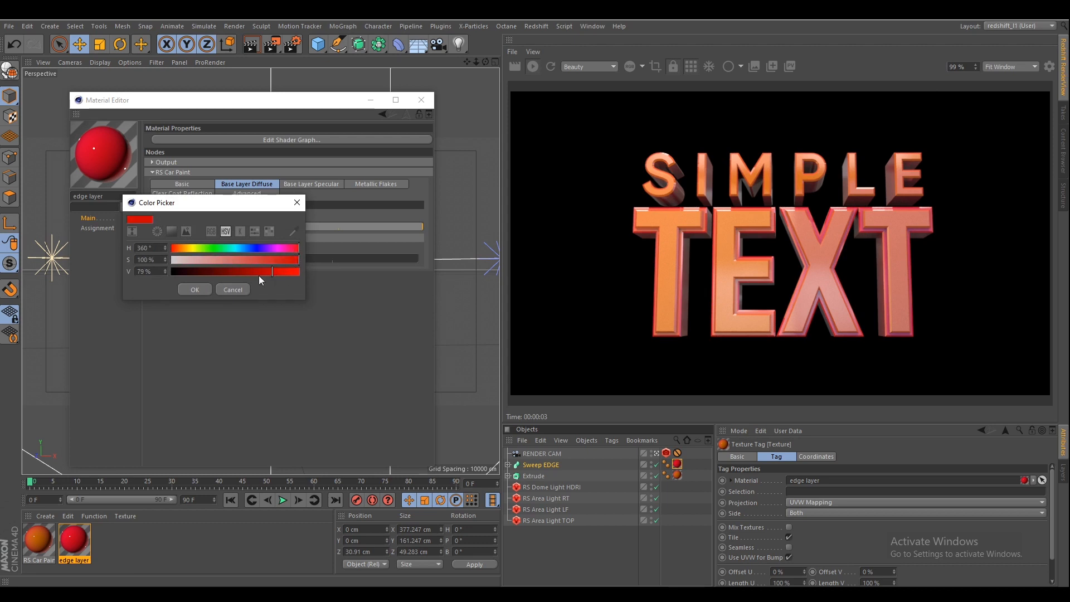
click(196, 289)
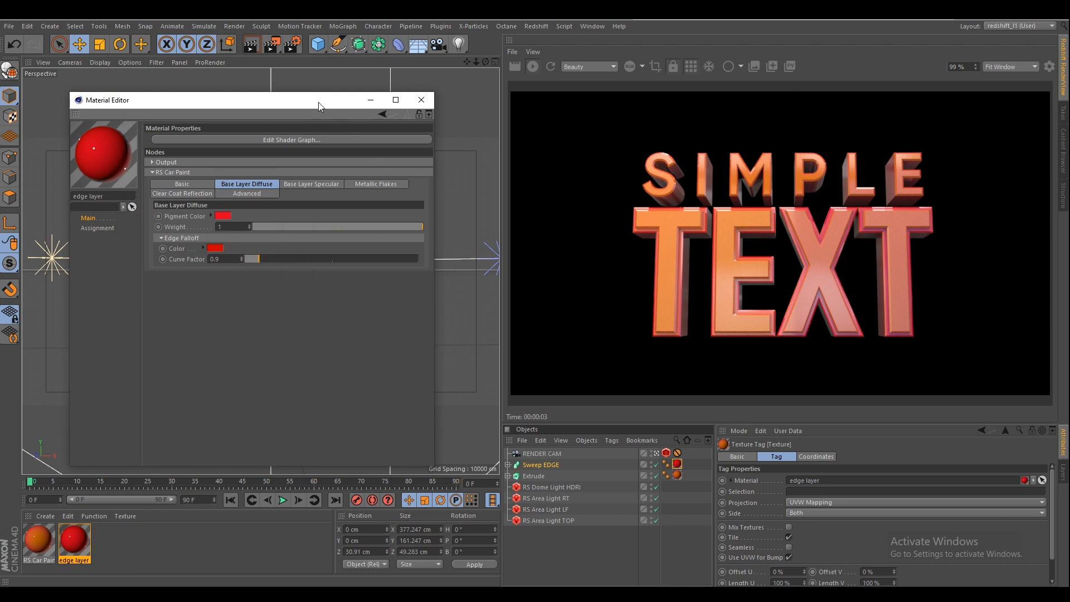
drag(319, 106, 282, 116)
click(384, 110)
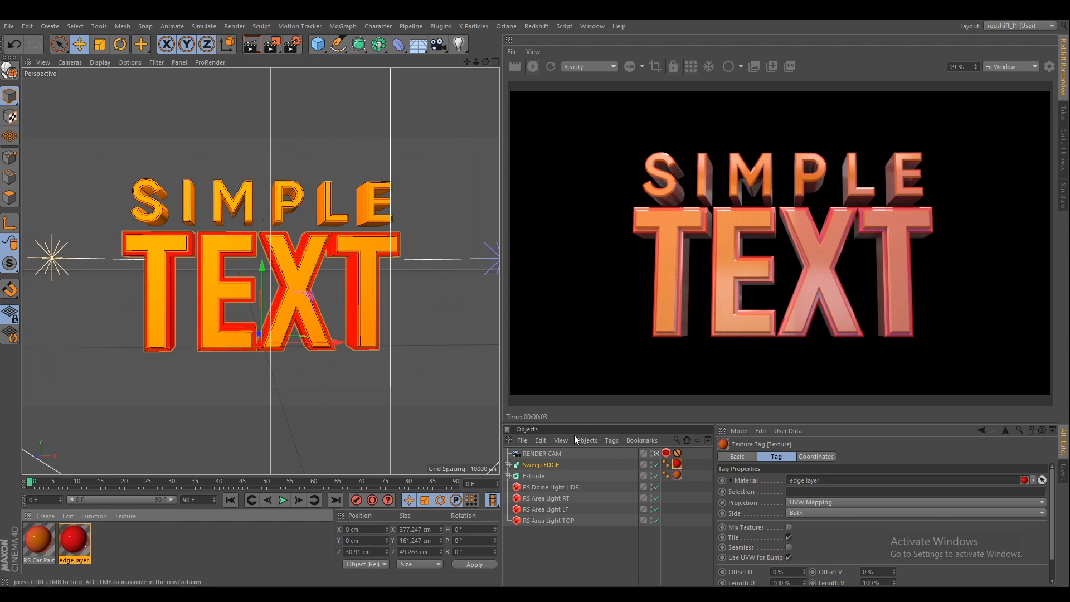
Enable exposure in the RENDER CAM's Redshift Camera tag and set the f-stop number to 7
click(549, 453)
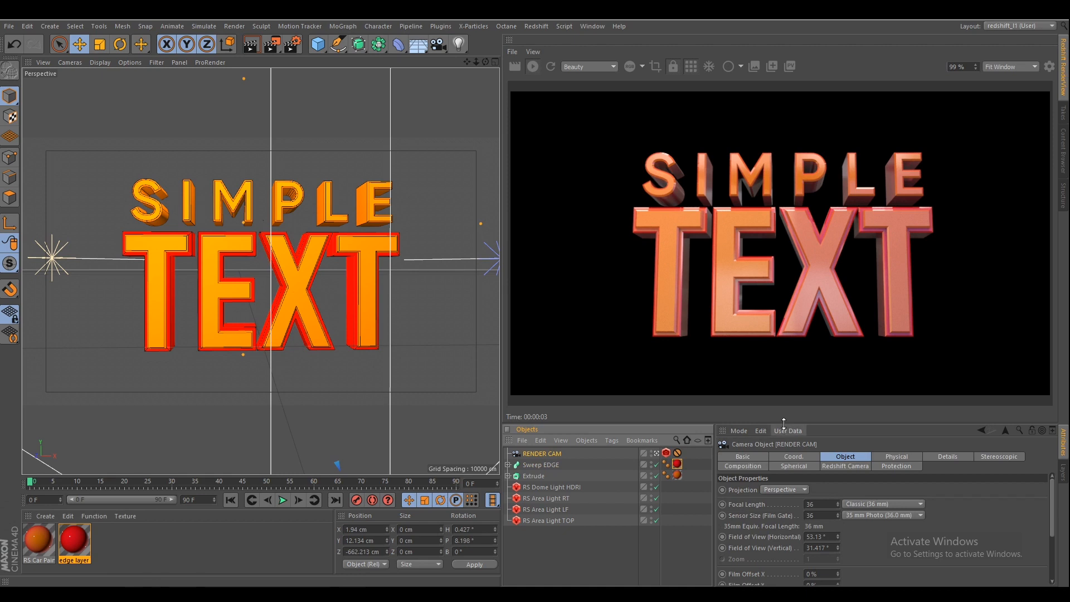
drag(783, 424, 783, 372)
click(667, 401)
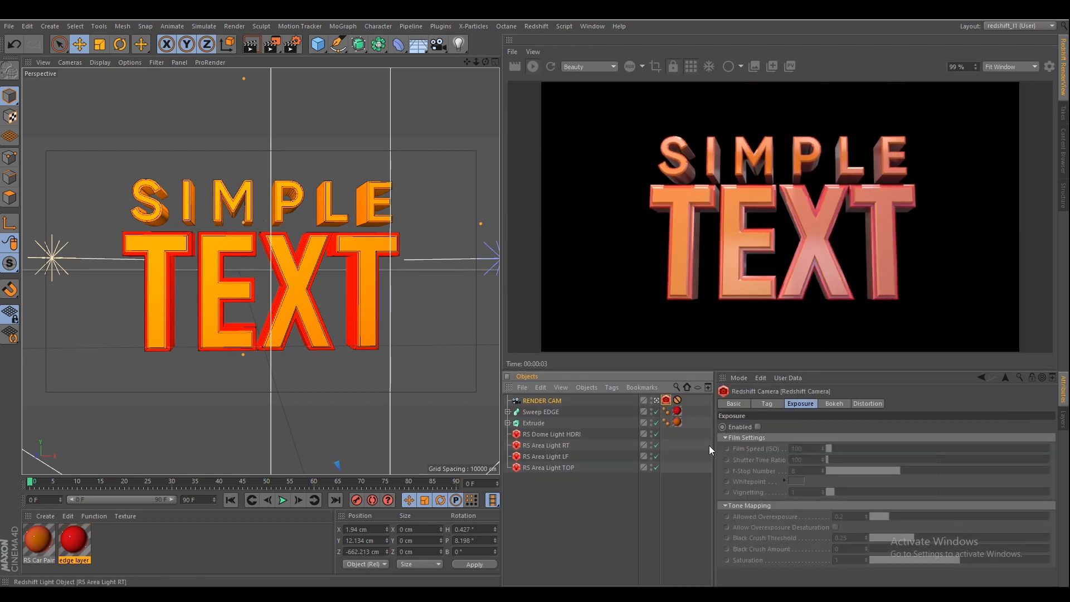
click(757, 426)
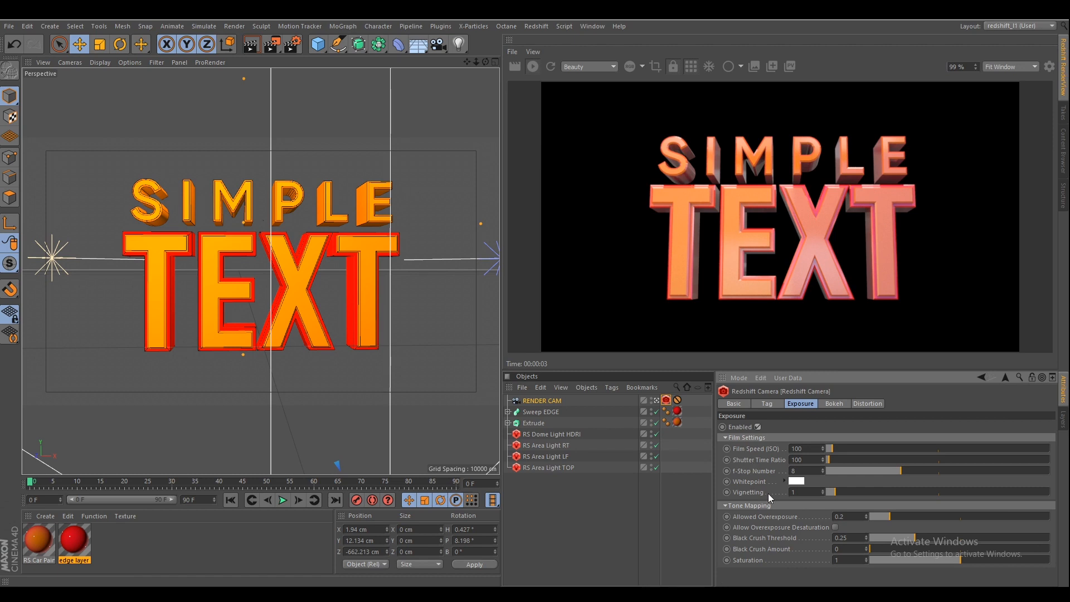
click(812, 467)
text(7)
key(Return)
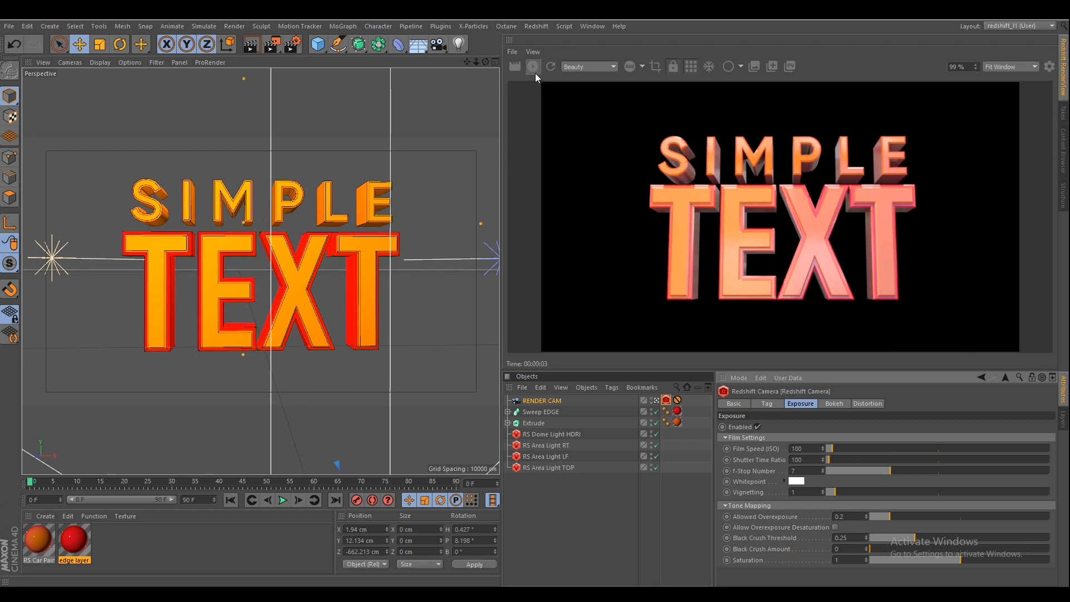
Set Redshift's unified sampling Samples Max to 215 and render the scene to the Picture Viewer
click(295, 47)
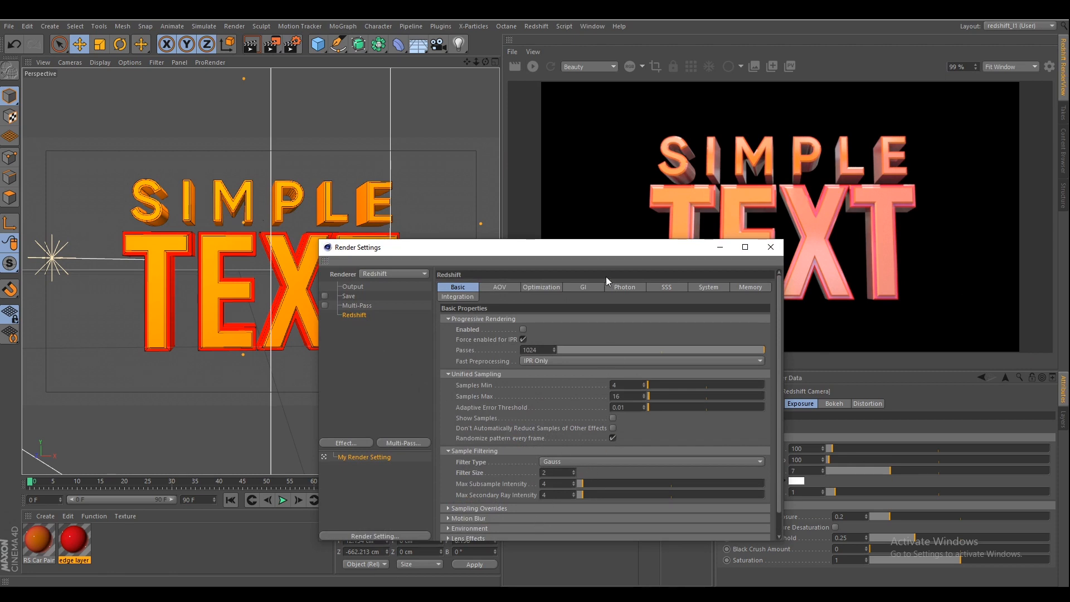
drag(593, 249, 380, 233)
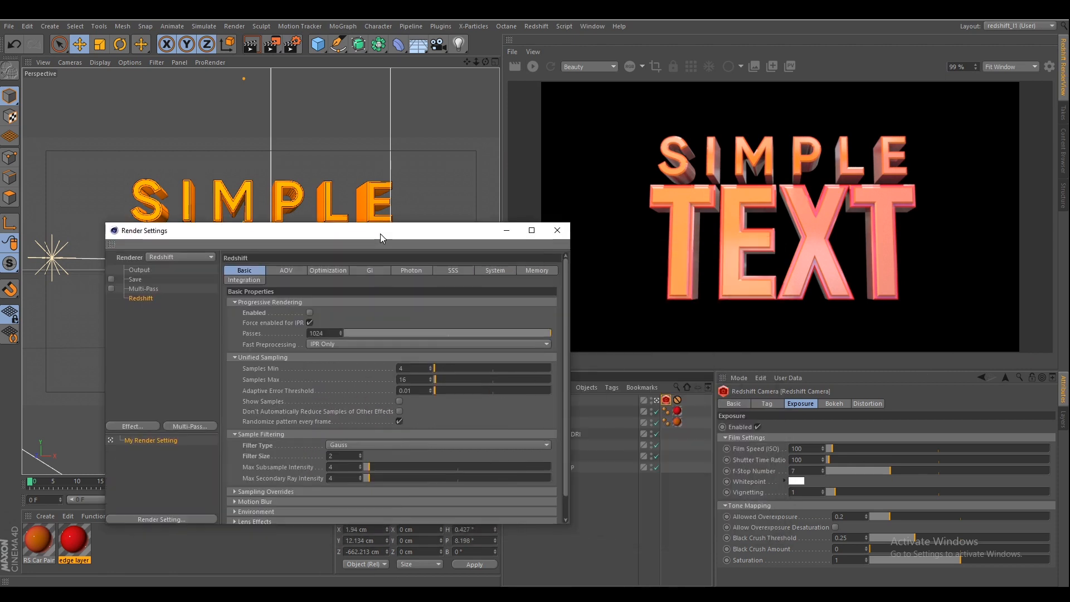
double_click(420, 383)
text(21)
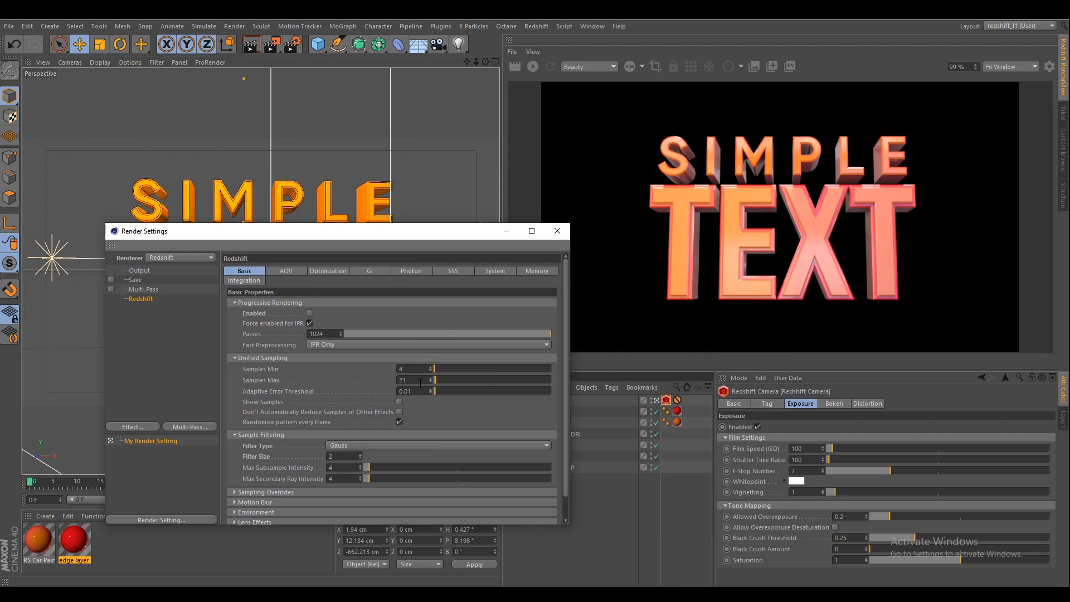
text(5)
key(Return)
drag(351, 240, 352, 166)
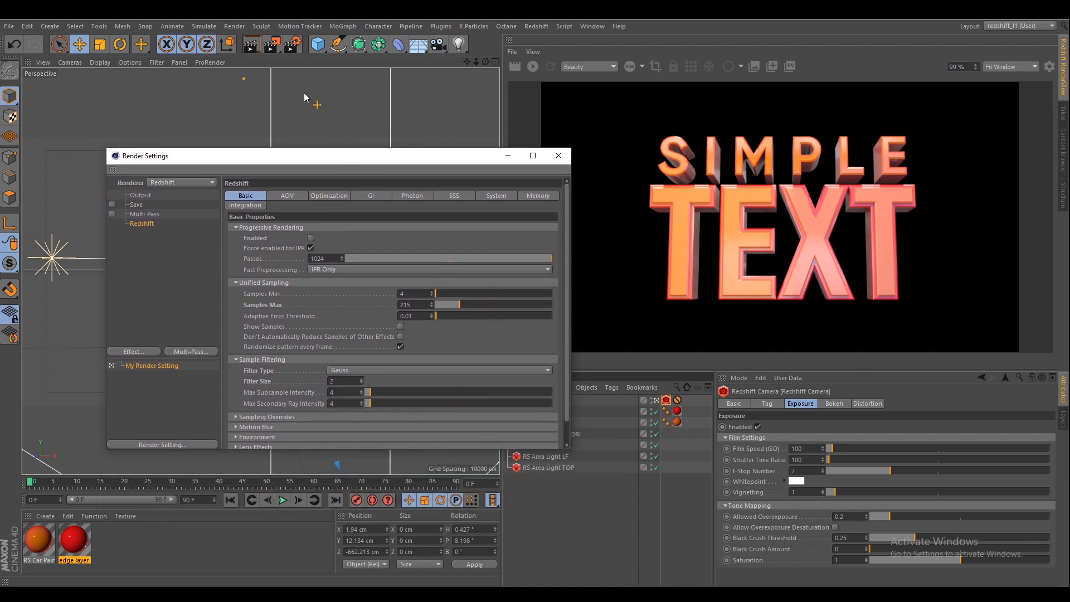
click(275, 45)
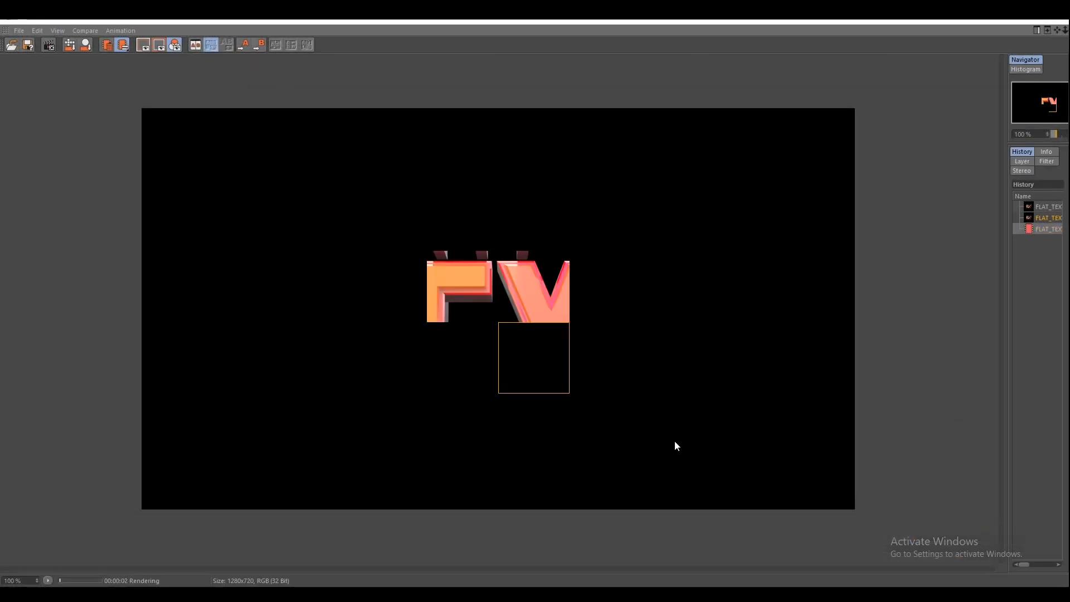